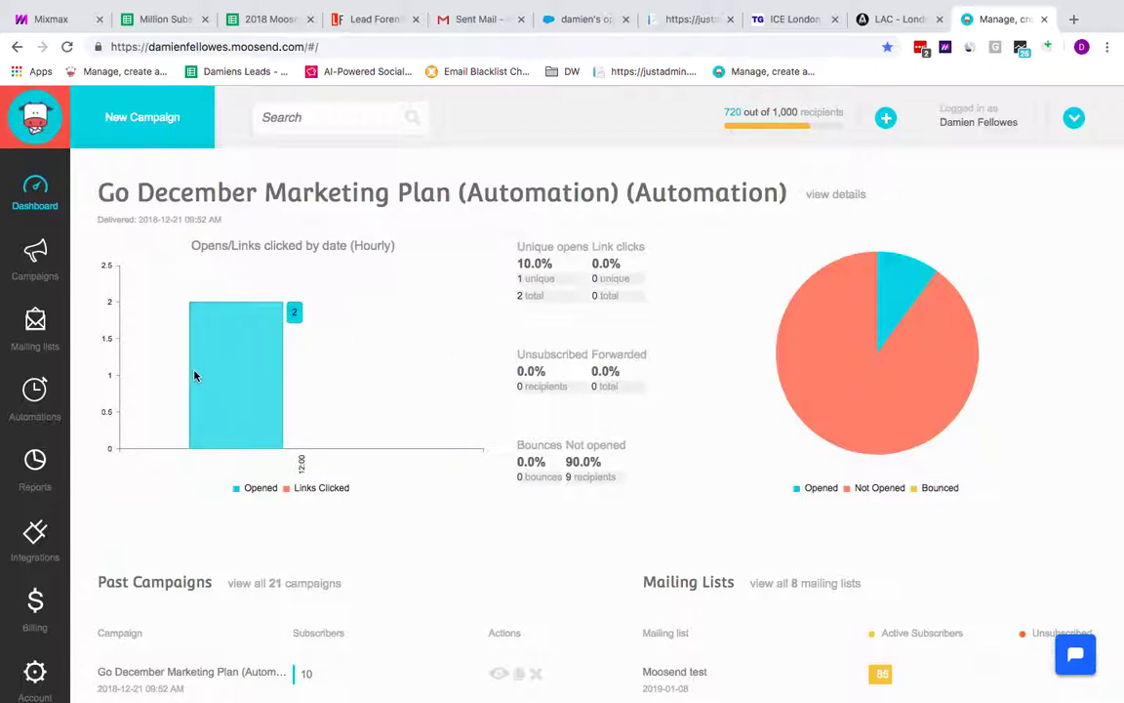
# Step: Open the campaigns overview, look through the existing campaigns and start a new regular campaign
pyautogui.click(37, 259)
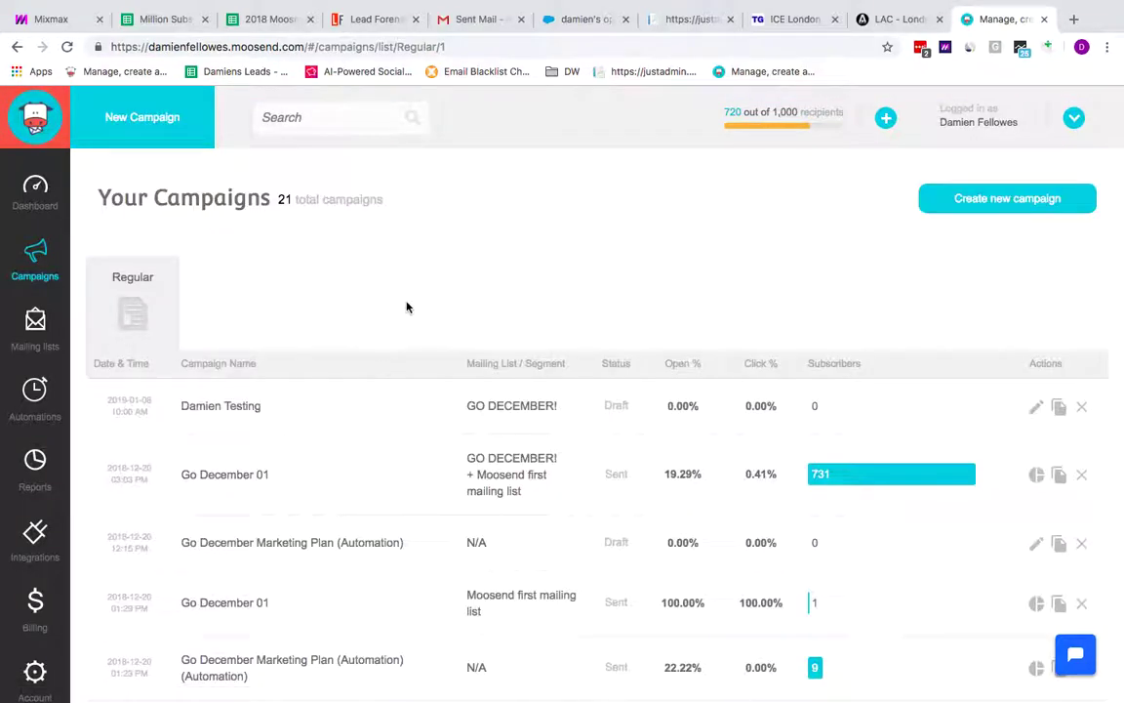
pyautogui.scroll(-2, 406, 307)
pyautogui.scroll(-3, 407, 306)
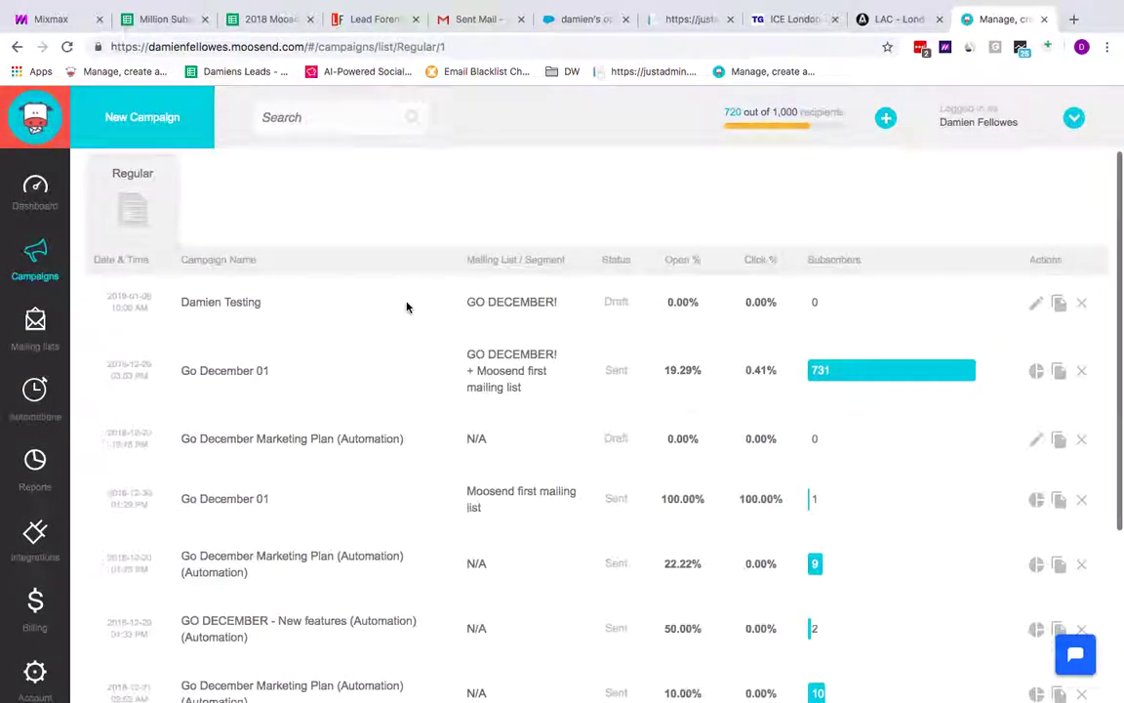
pyautogui.scroll(3, 407, 306)
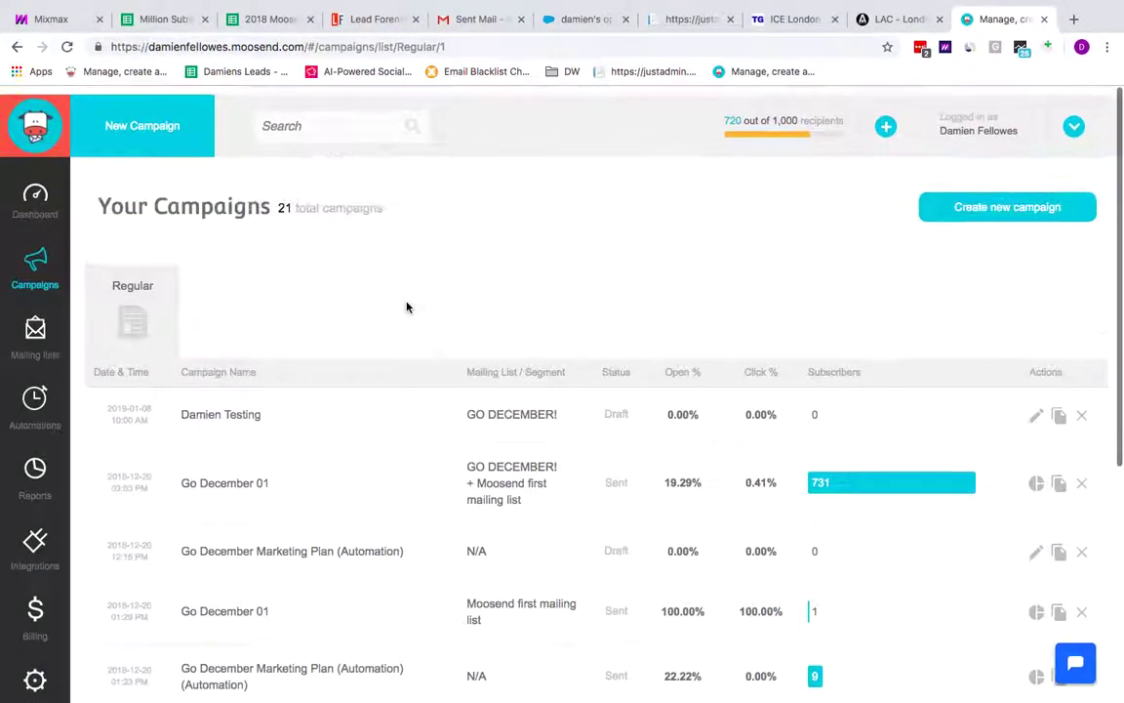
pyautogui.scroll(-5, 326, 557)
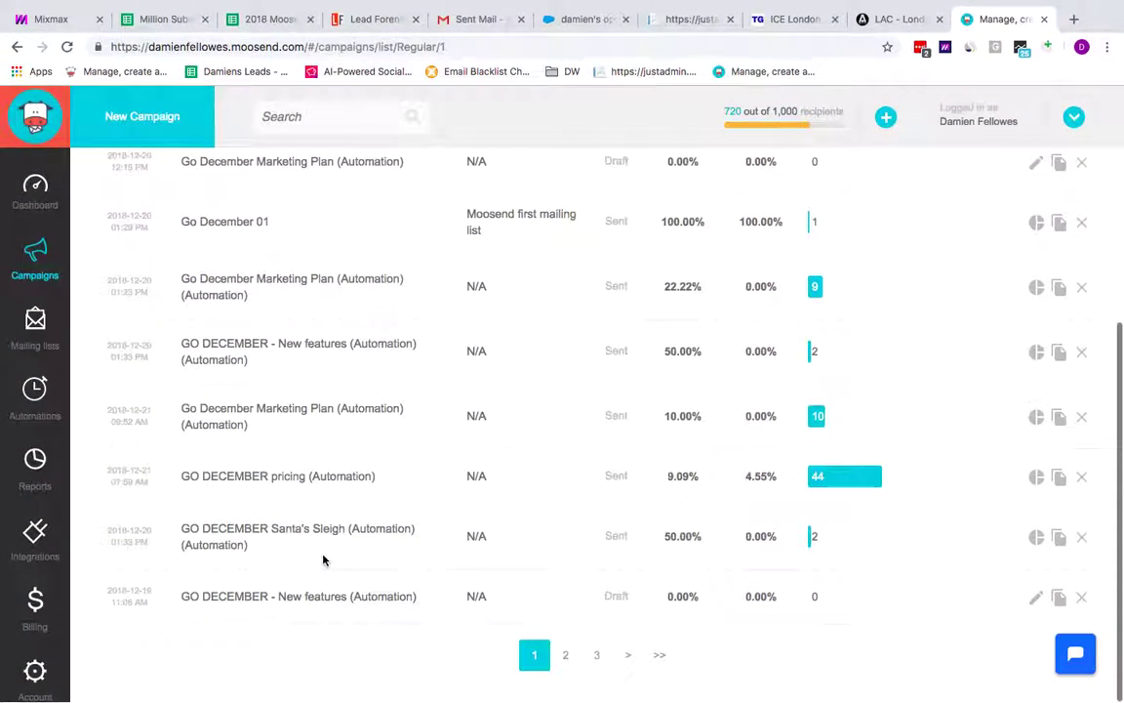
pyautogui.scroll(5, 326, 557)
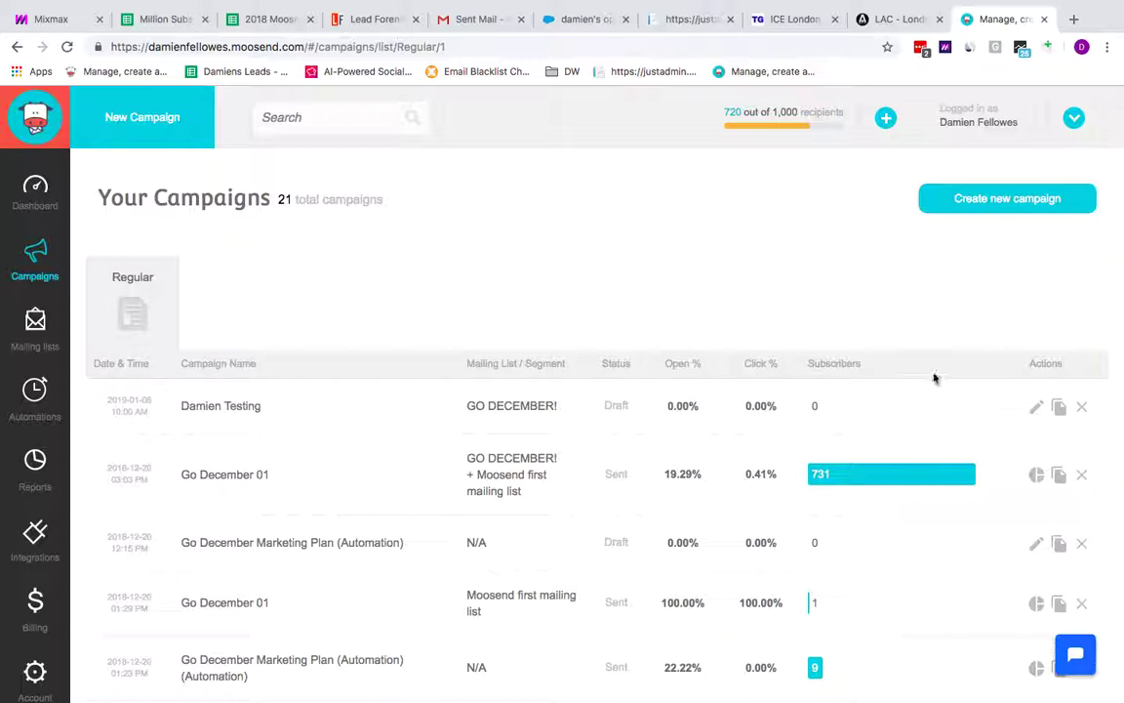
pyautogui.click(995, 200)
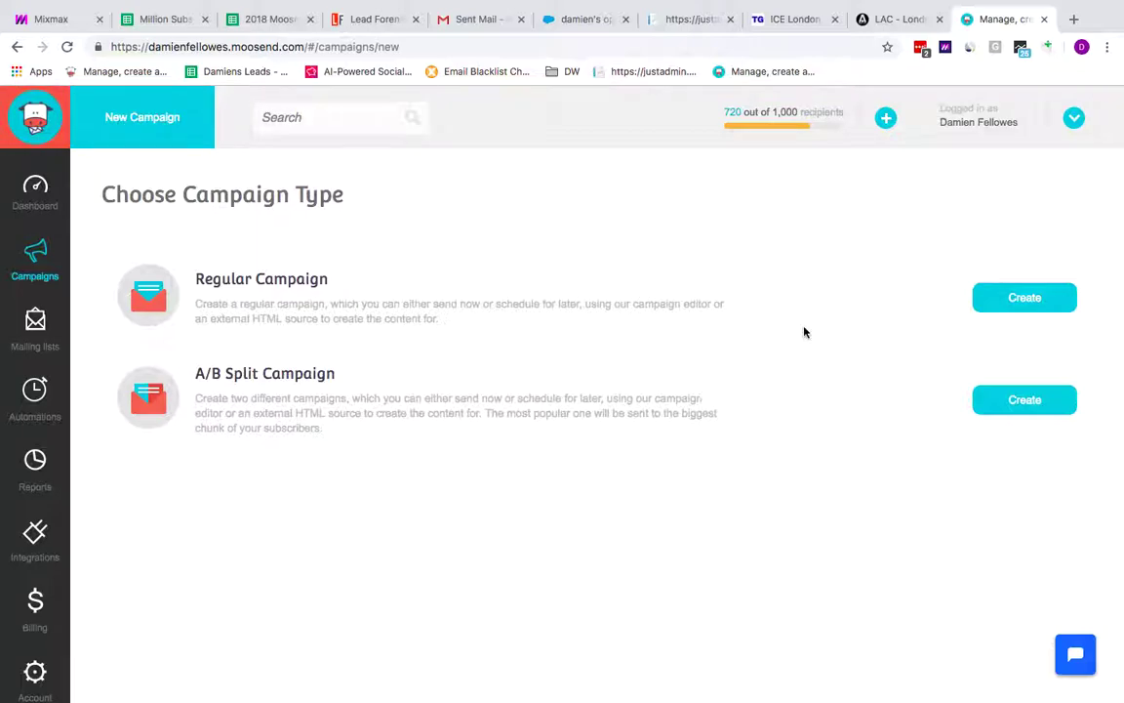
pyautogui.click(1024, 300)
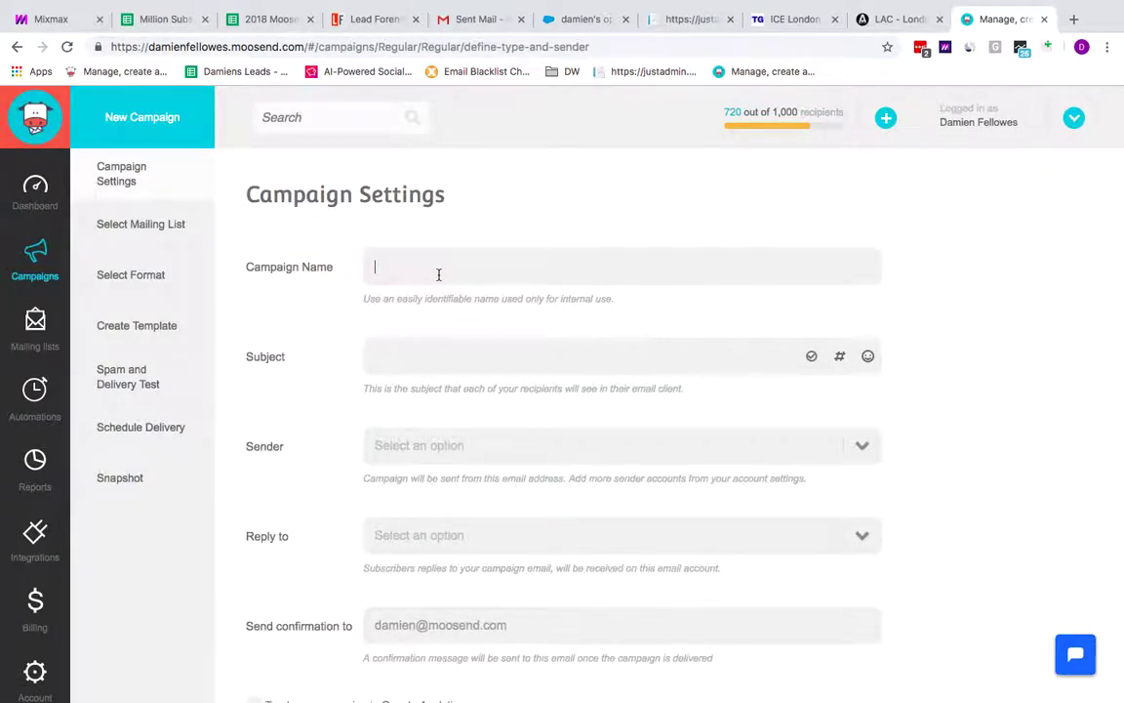
# Step: Name the campaign "Moosend test" and start its subject line with "Open me,"
pyautogui.write('Moosend test')
pyautogui.press('Tab')
pyautogui.write('Open')
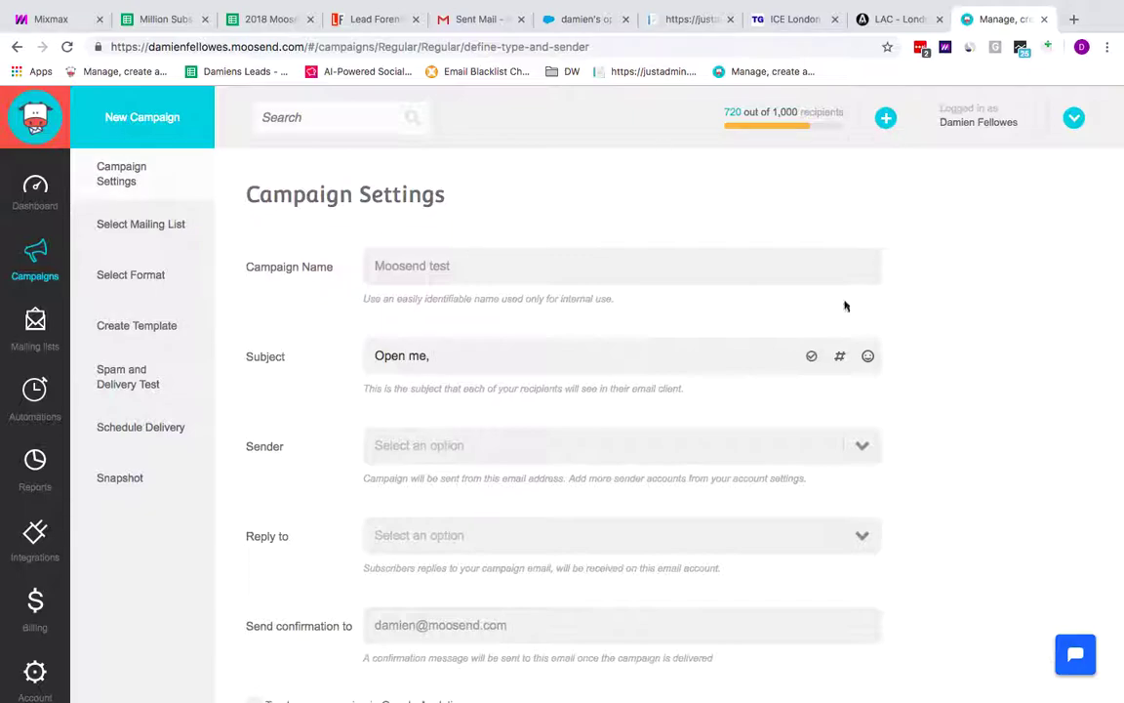
# Step: Append the Recipient Name personalization tag and a smiling face emoji to the campaign's subject line
pyautogui.click(841, 357)
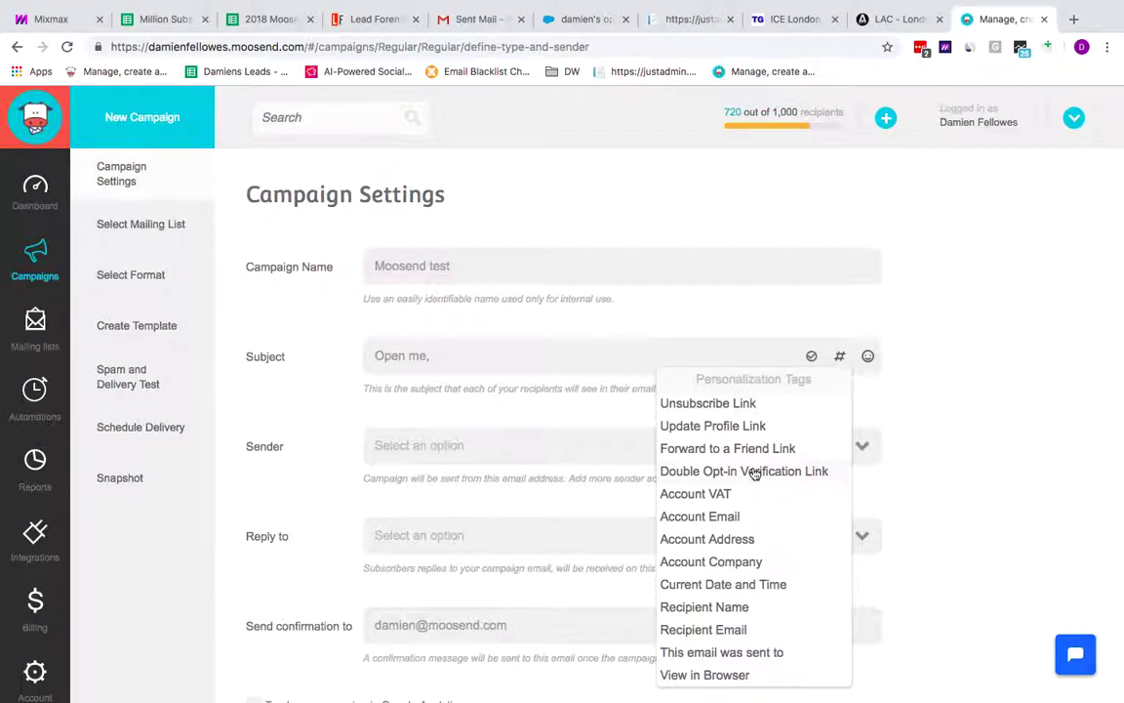
pyautogui.scroll(-2, 753, 471)
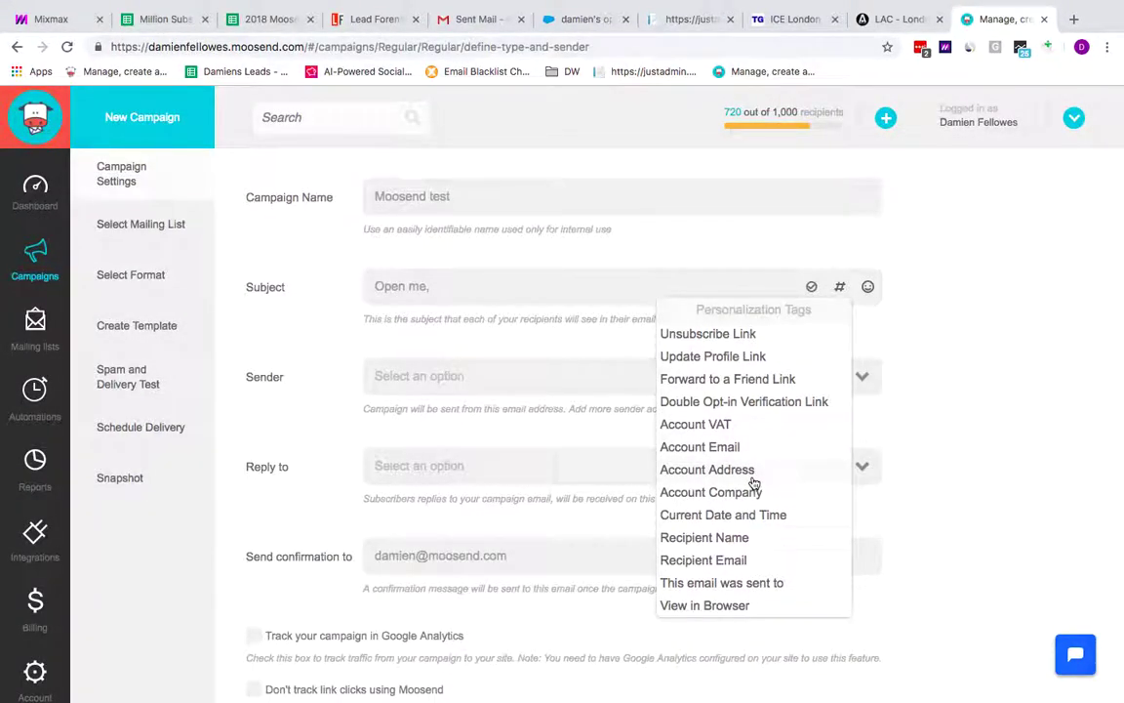
pyautogui.click(707, 538)
pyautogui.click(608, 288)
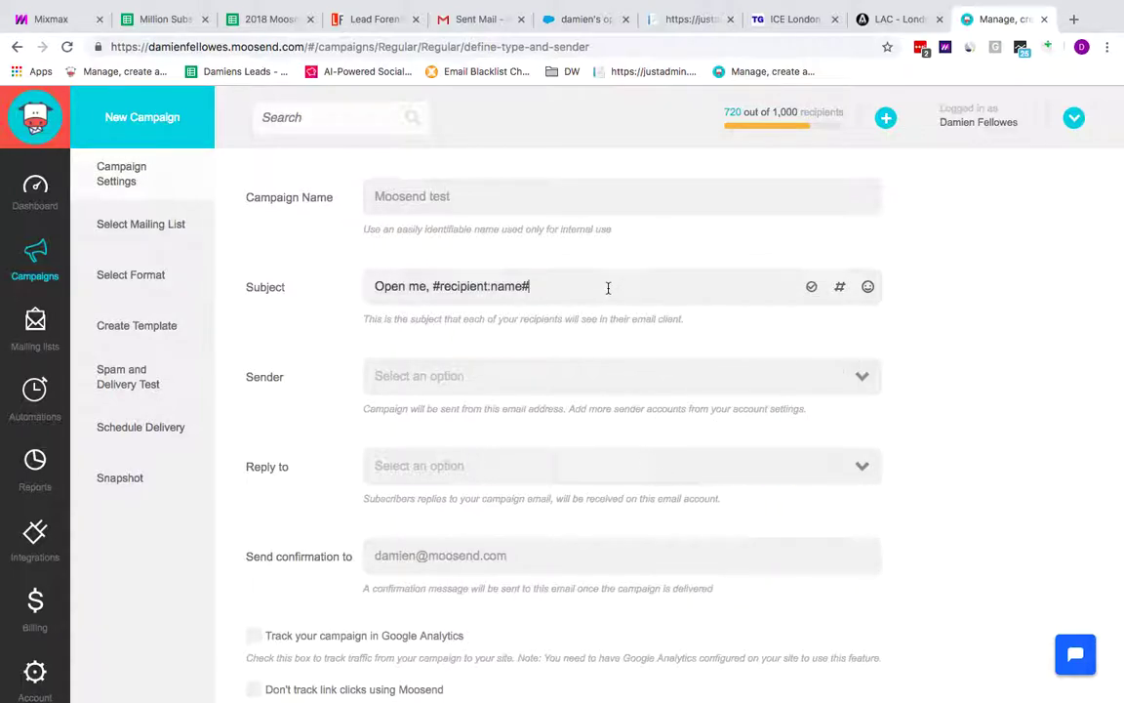
pyautogui.click(868, 287)
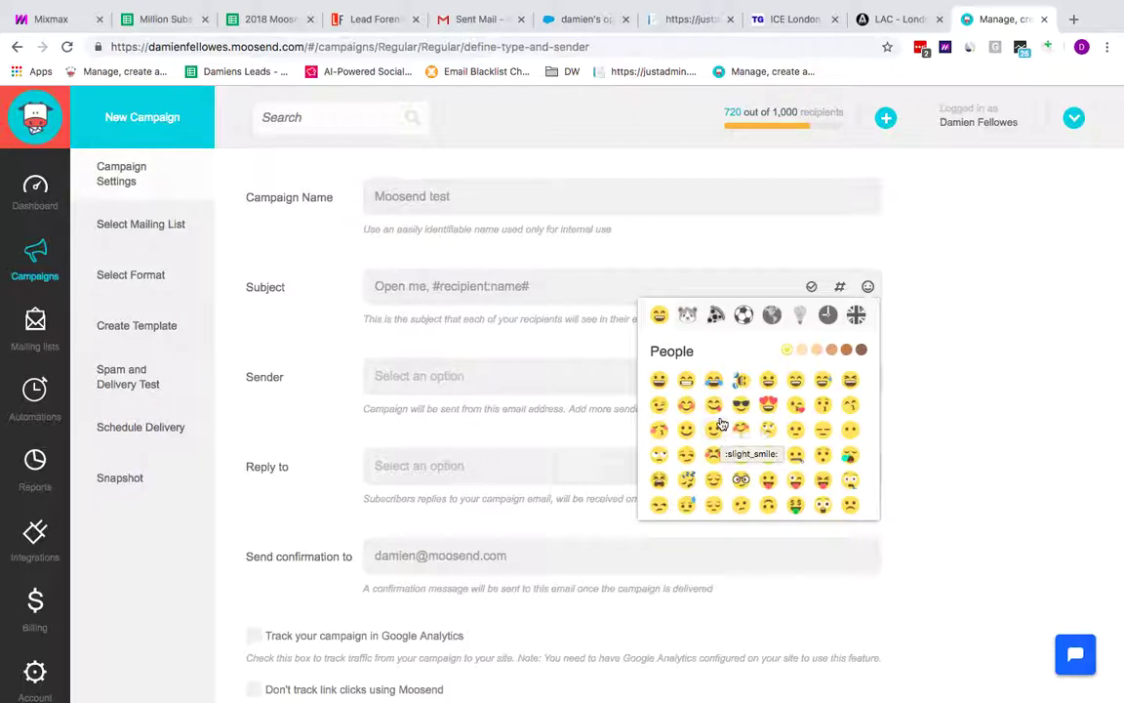
pyautogui.click(686, 431)
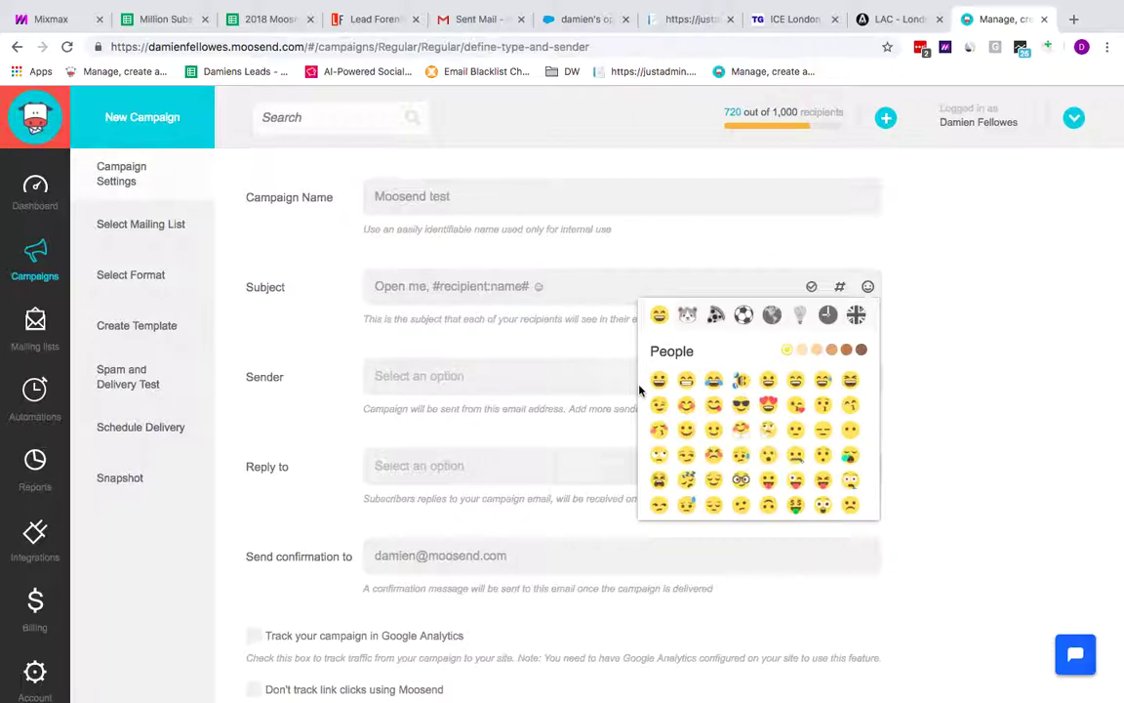
pyautogui.click(504, 378)
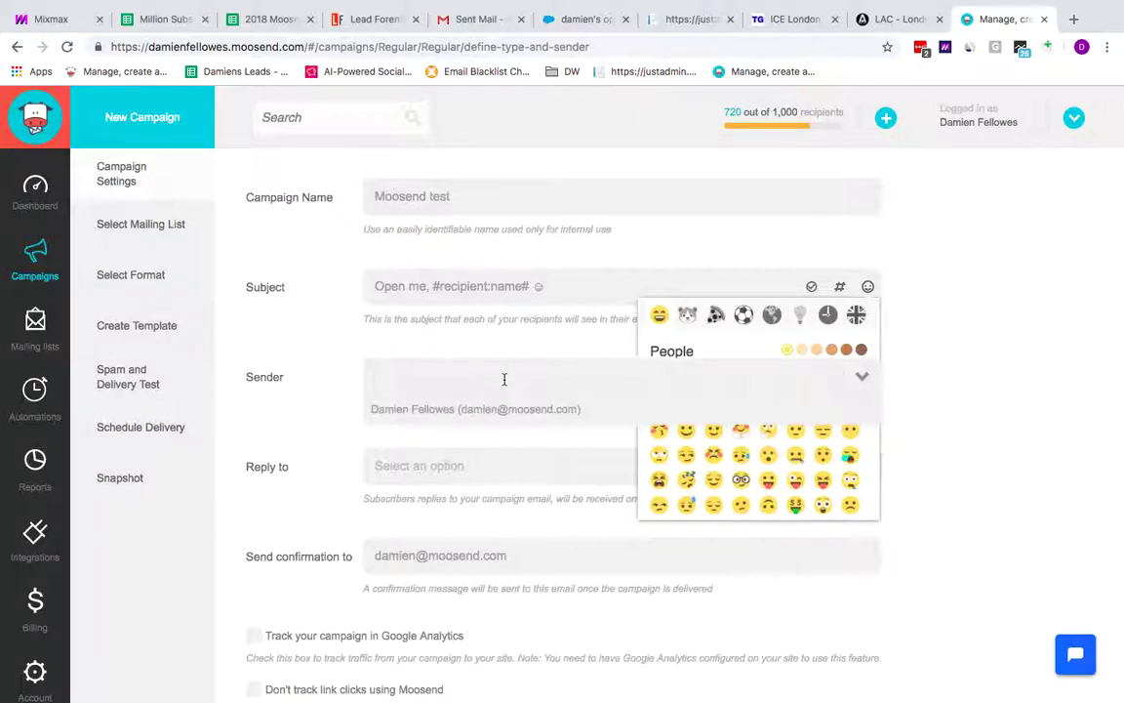
pyautogui.click(545, 273)
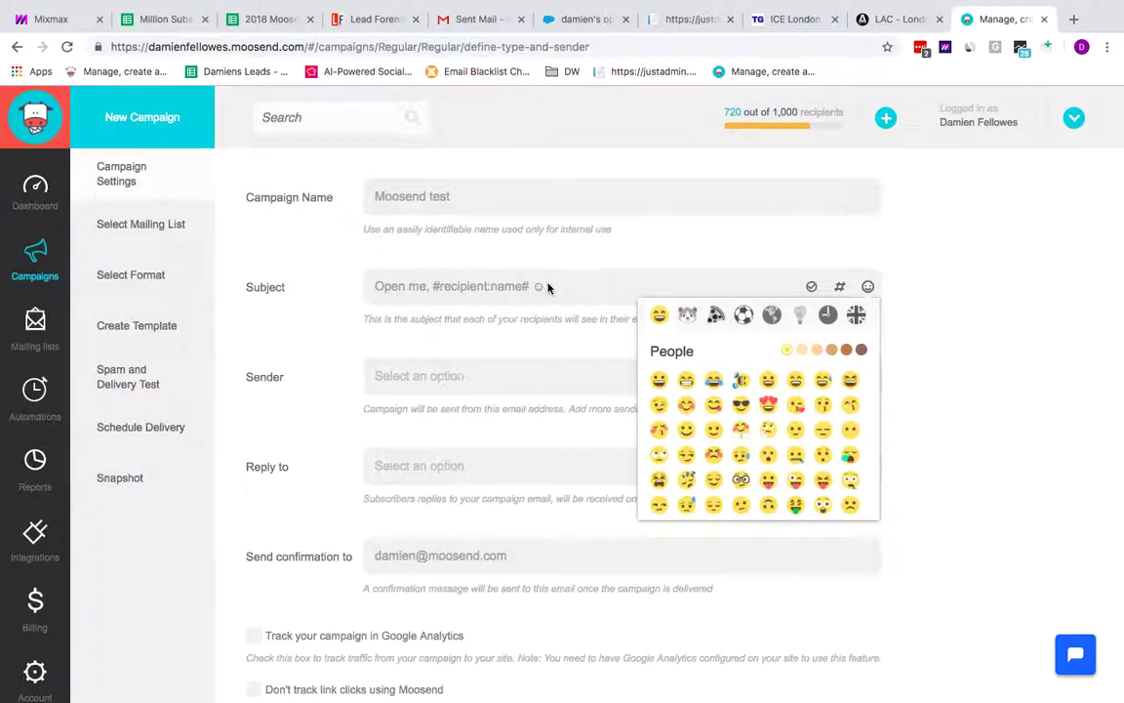
# Step: Choose the account owner's address as both sender and reply-to, and proceed to the mailing list selection
pyautogui.click(455, 379)
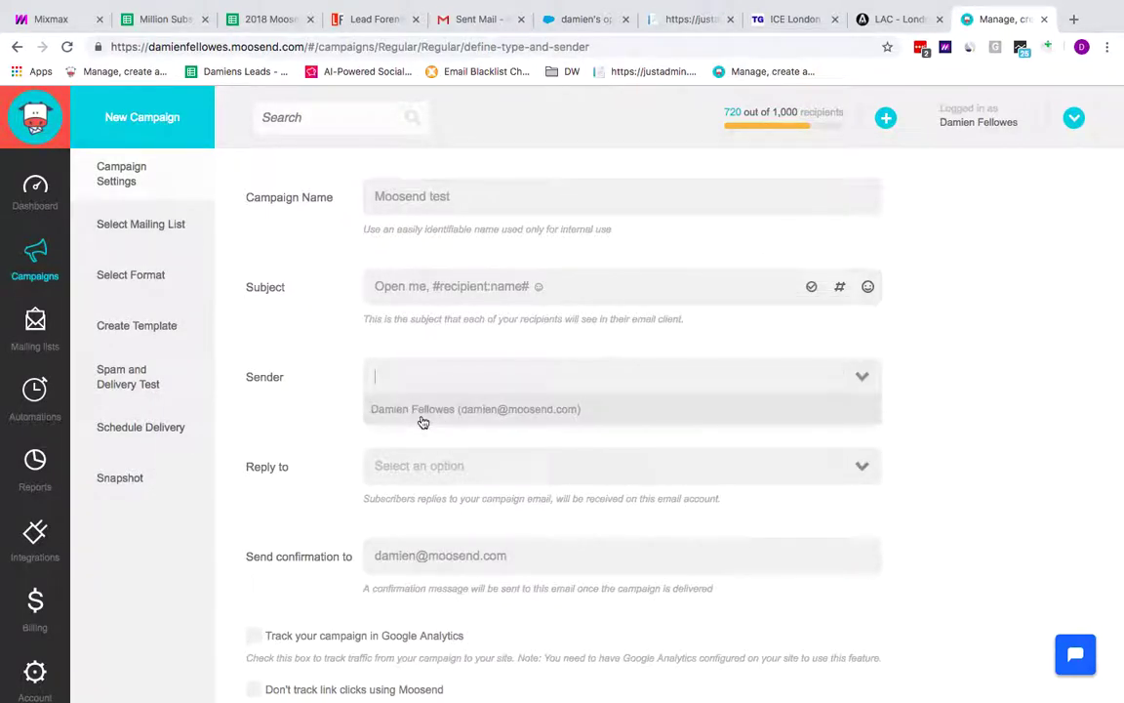
pyautogui.click(423, 410)
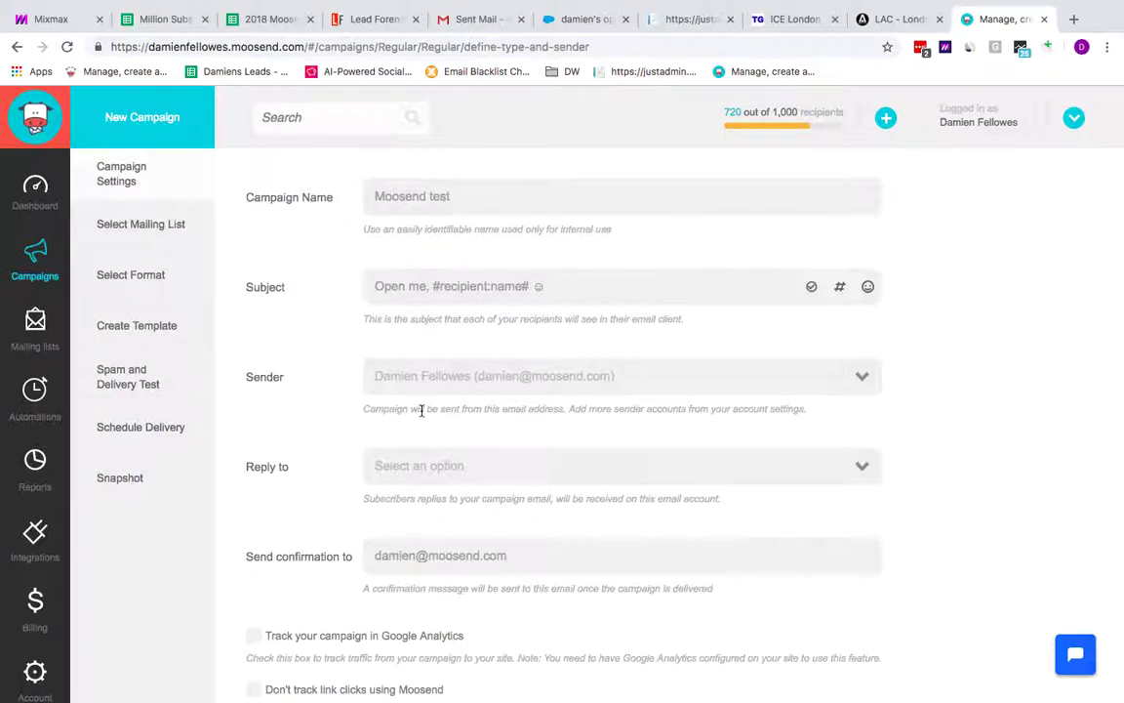
pyautogui.click(861, 466)
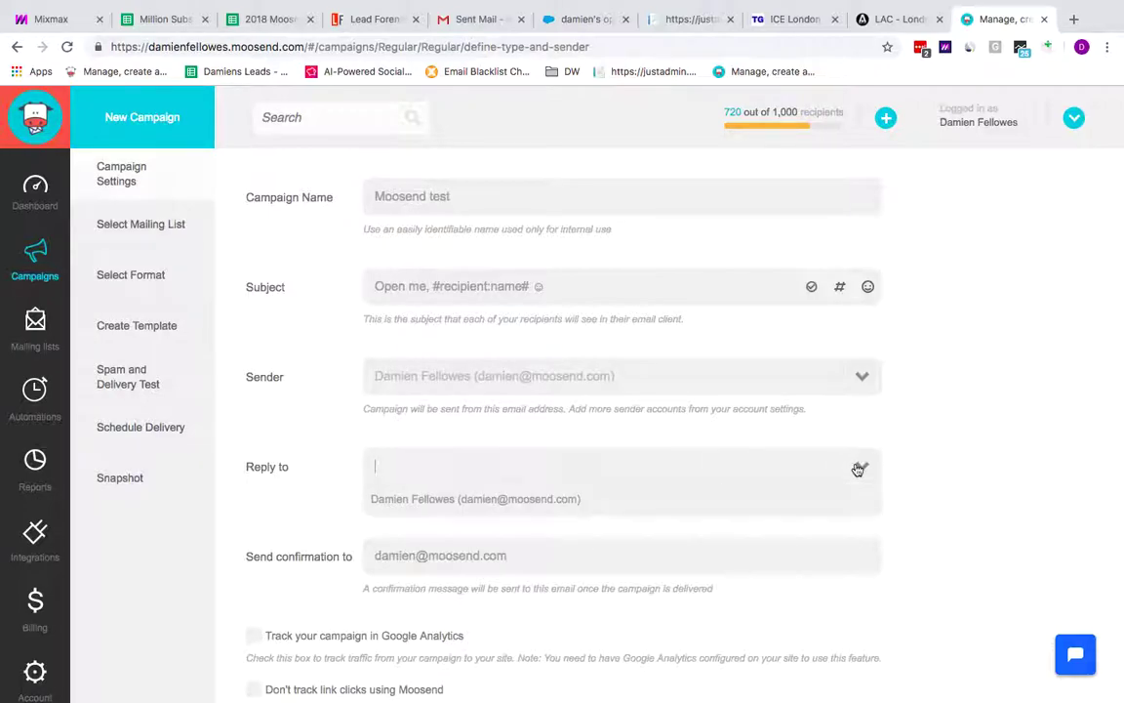
pyautogui.click(413, 500)
pyautogui.scroll(-3, 568, 535)
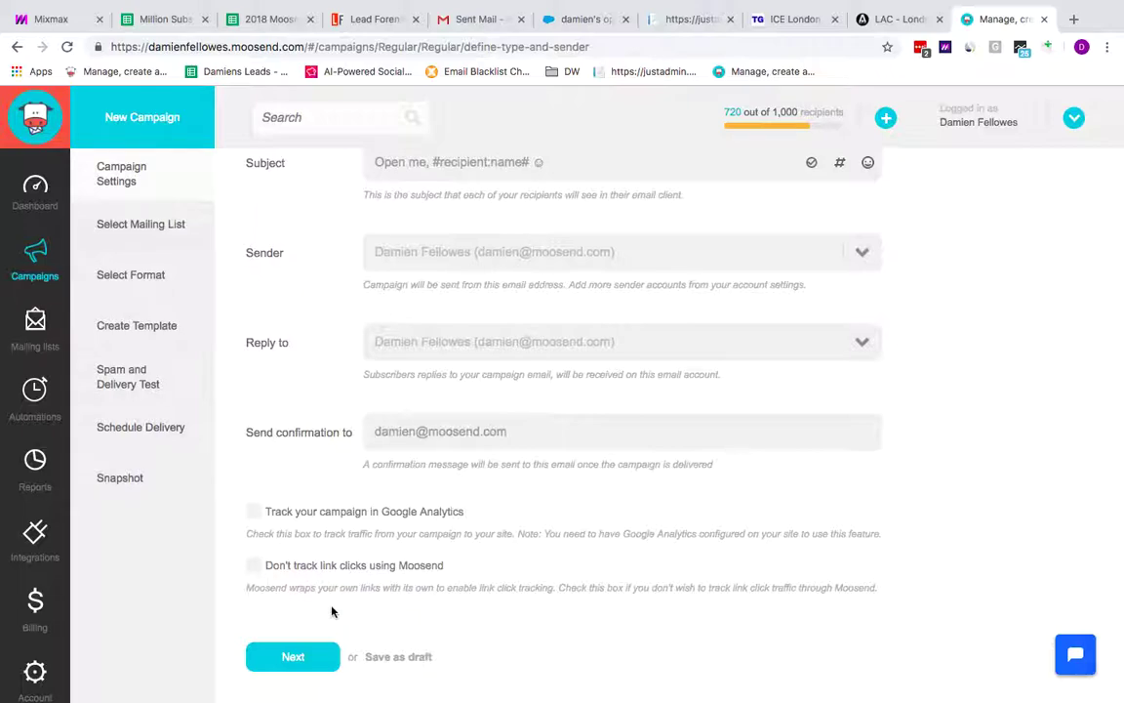
pyautogui.click(293, 656)
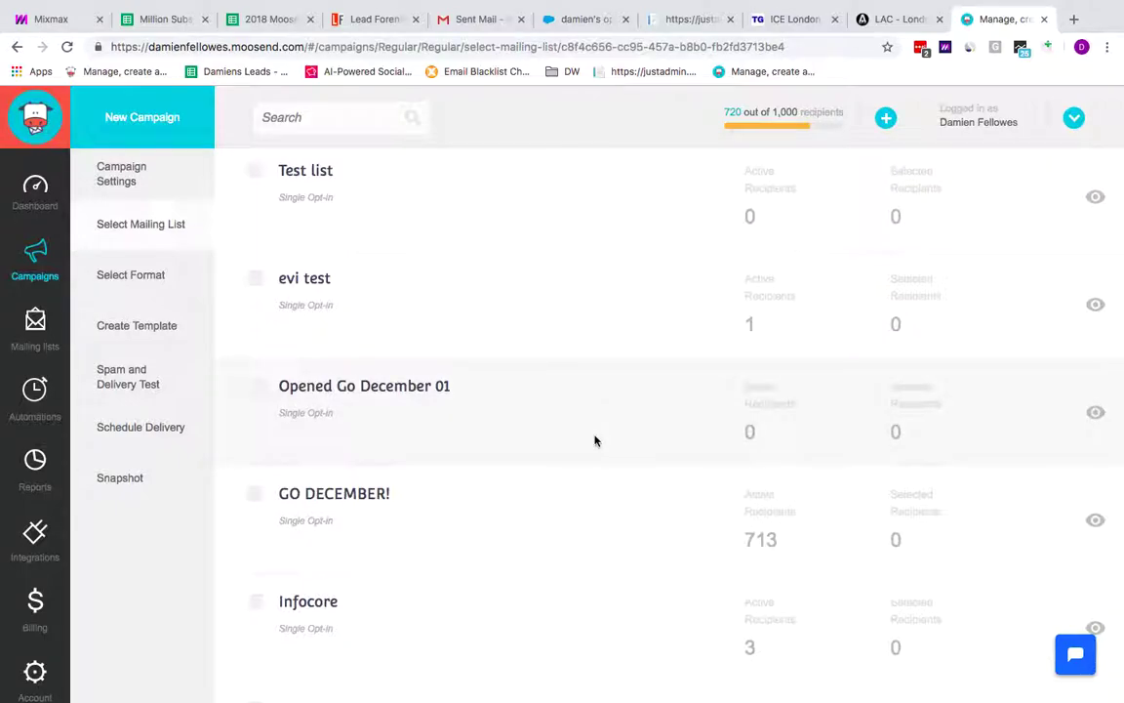
# Step: Select the "Moosend test" mailing list with sending to the entire list, and proceed to the format selection
pyautogui.scroll(3, 669, 451)
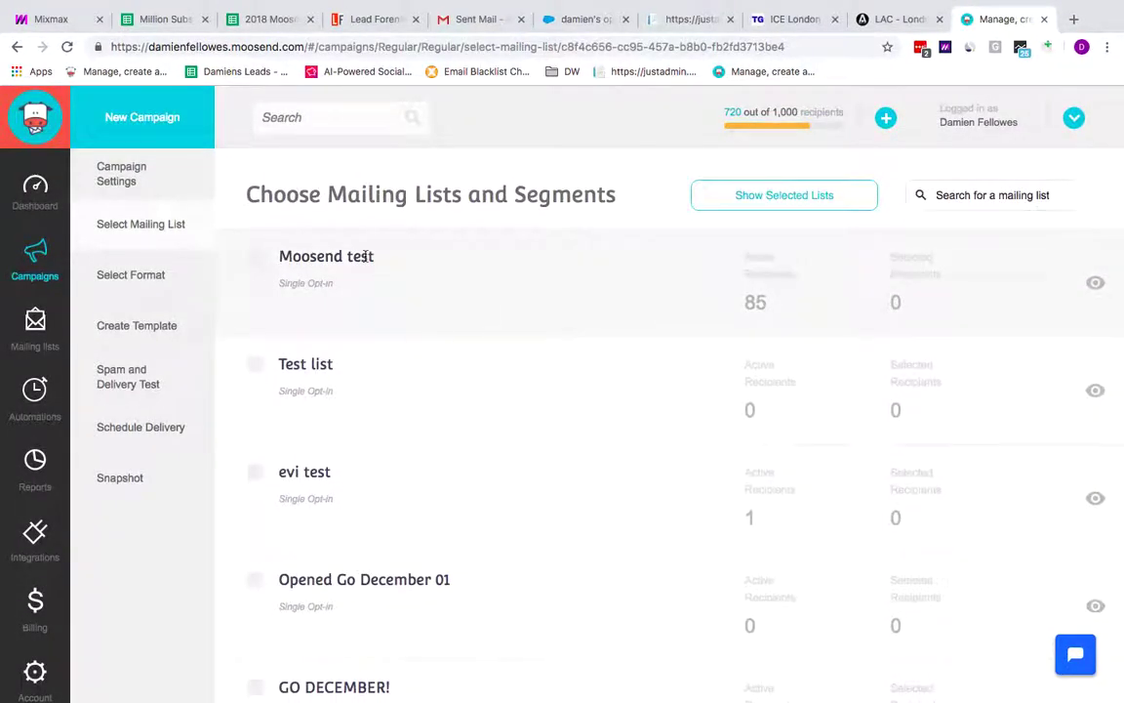
pyautogui.click(253, 255)
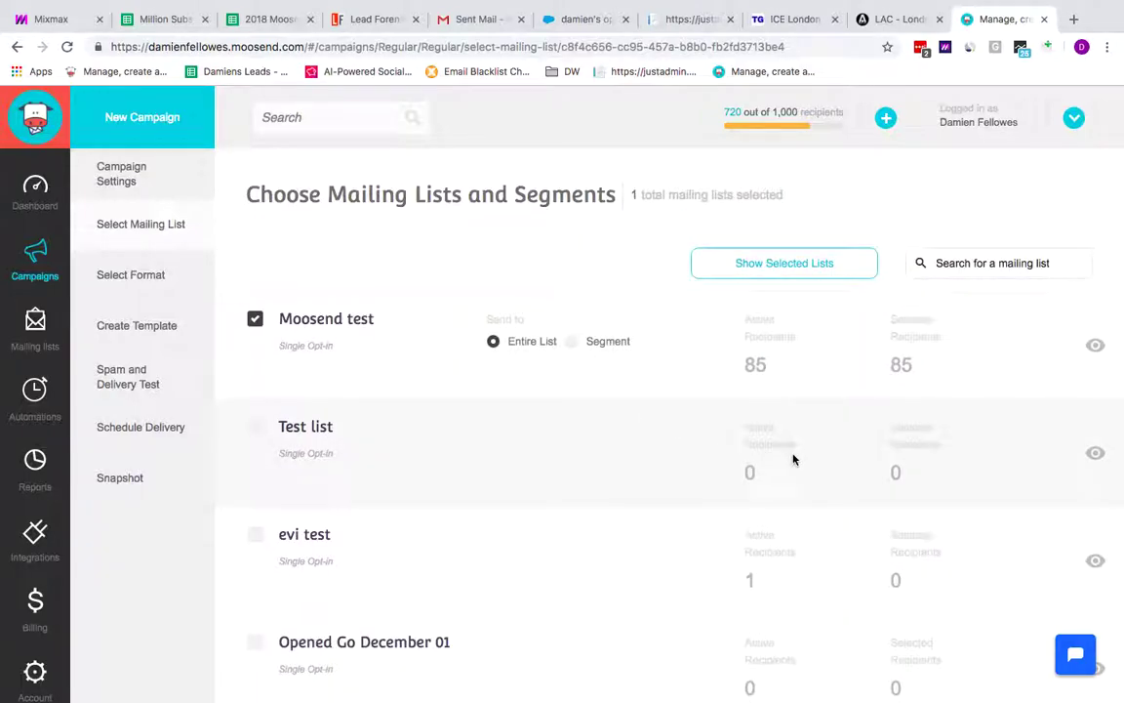
pyautogui.scroll(-4, 646, 364)
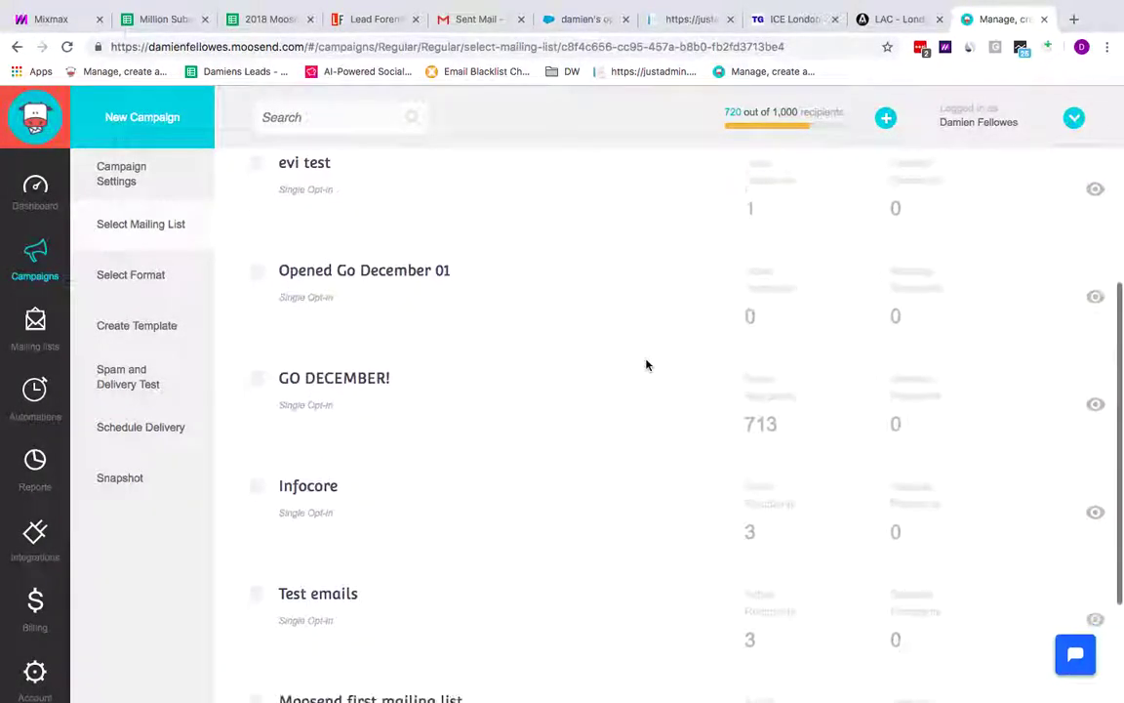
pyautogui.scroll(4, 645, 364)
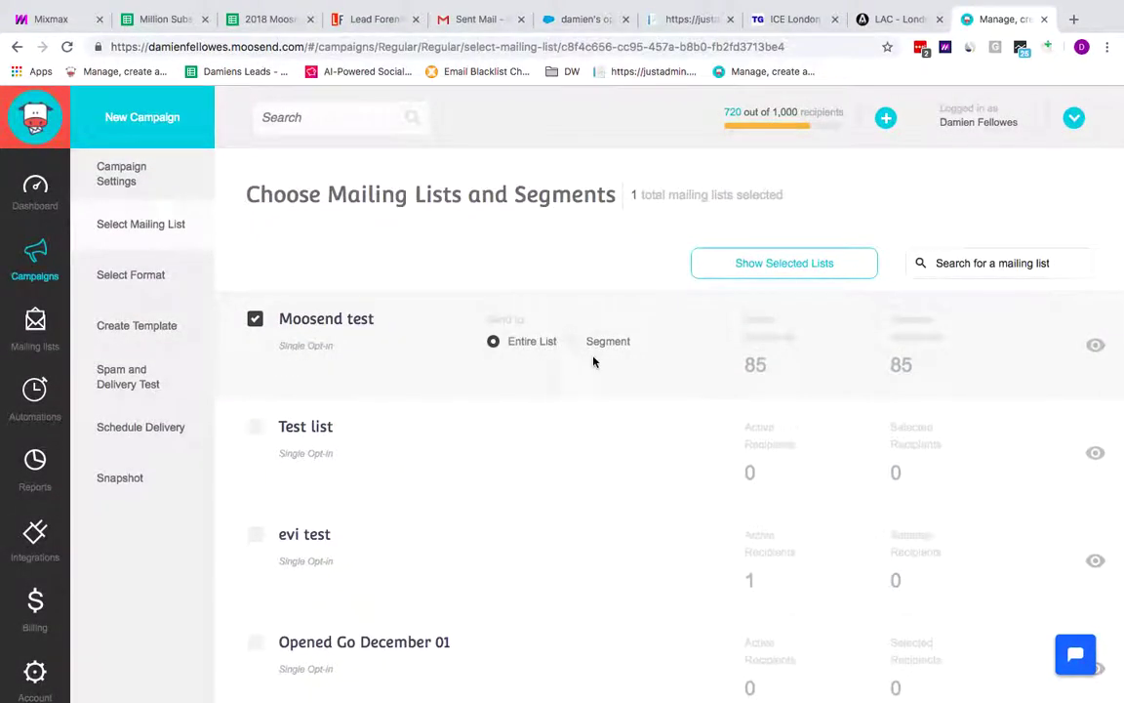
pyautogui.click(577, 344)
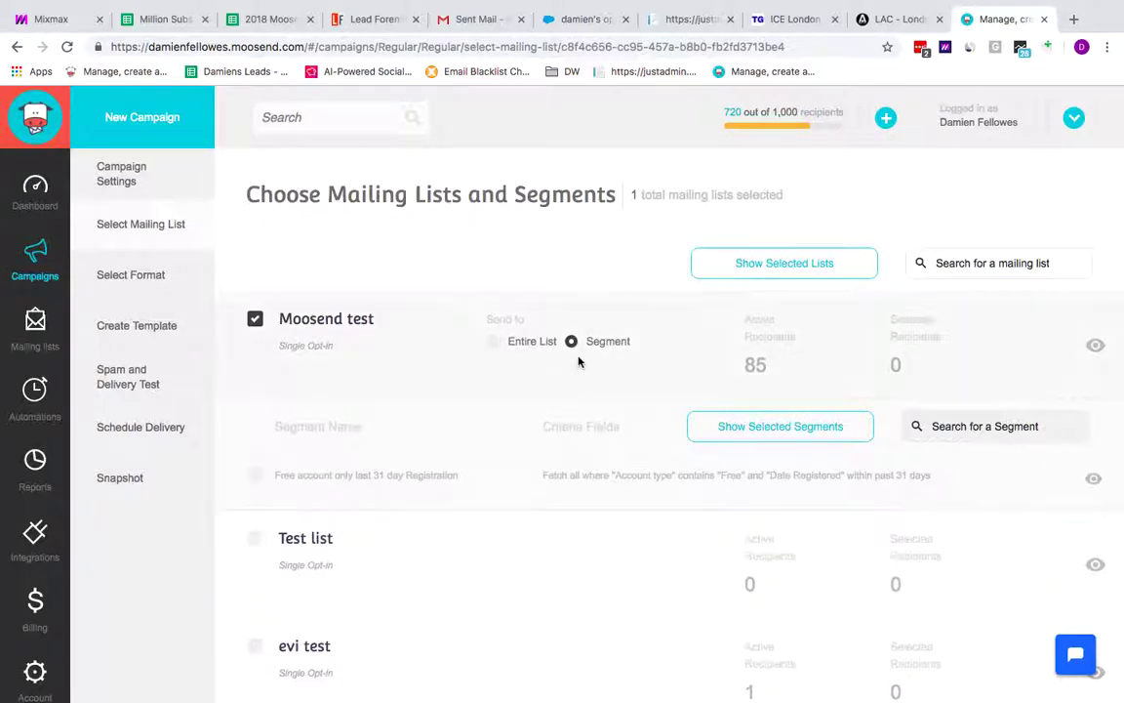
pyautogui.click(496, 345)
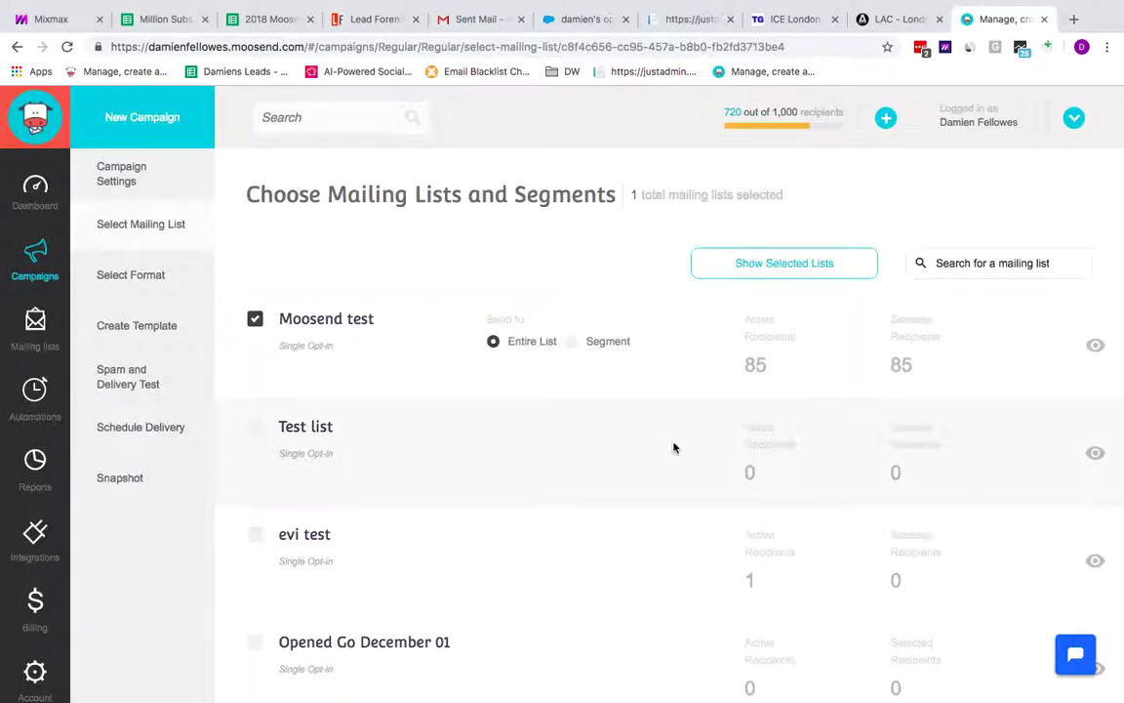
pyautogui.scroll(-10, 625, 524)
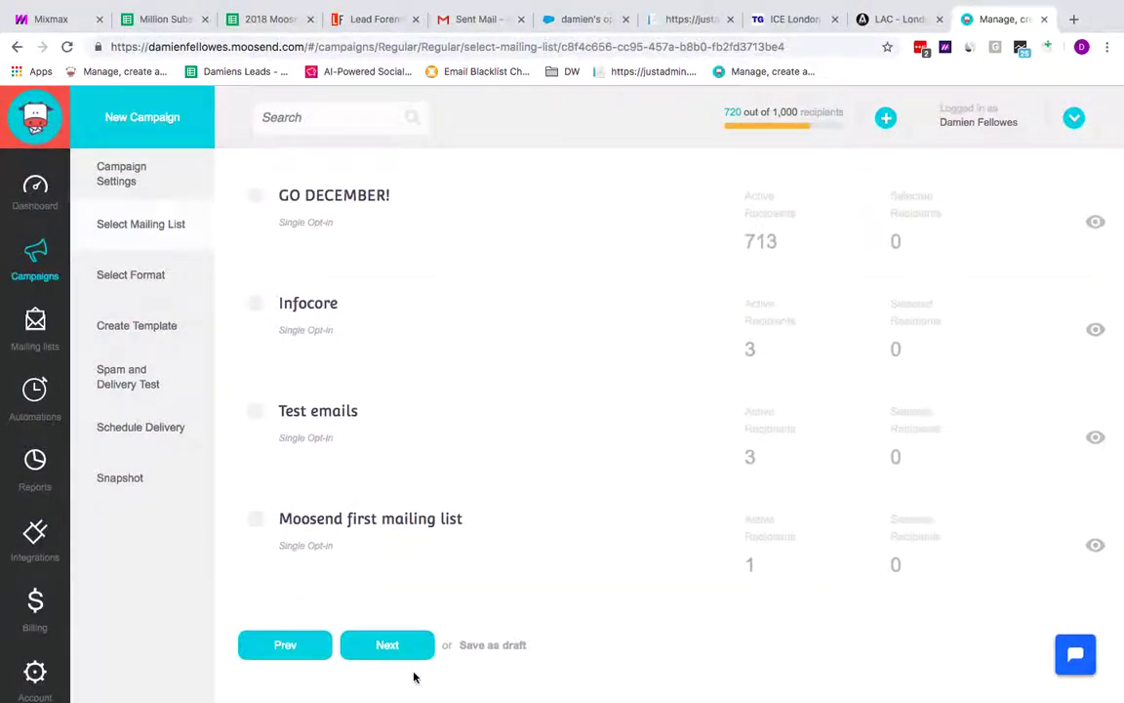
pyautogui.click(389, 646)
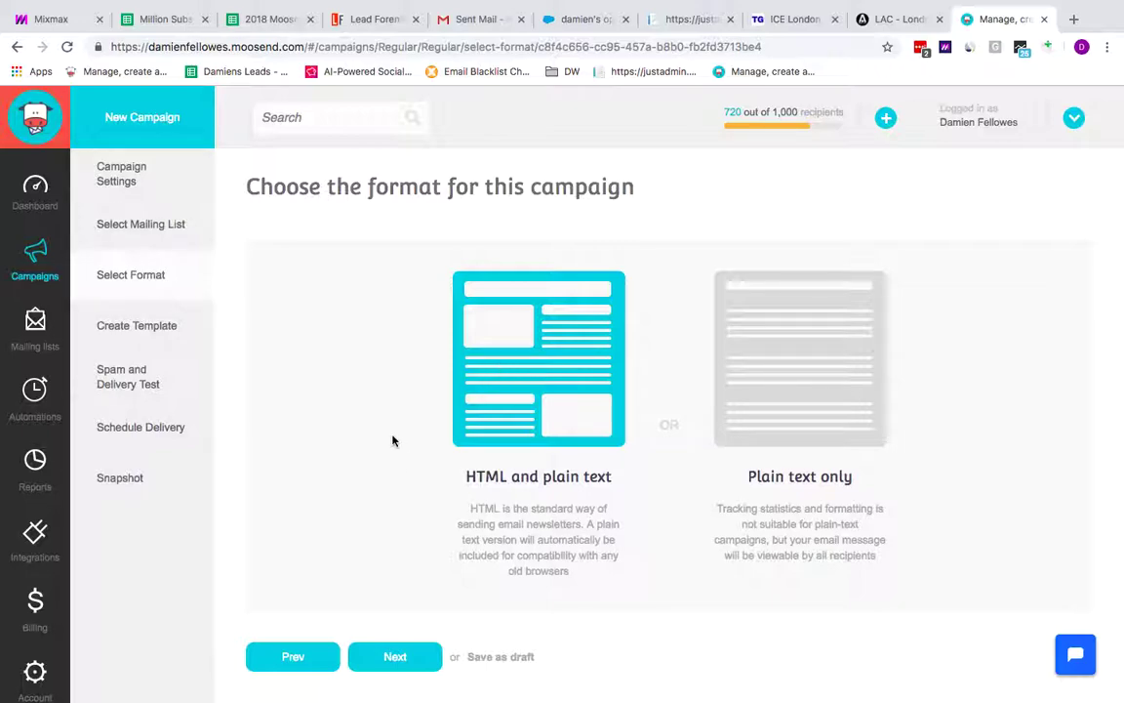
# Step: Accept the "HTML and plain text" format and open the campaign editor to design the newsletter
pyautogui.click(394, 659)
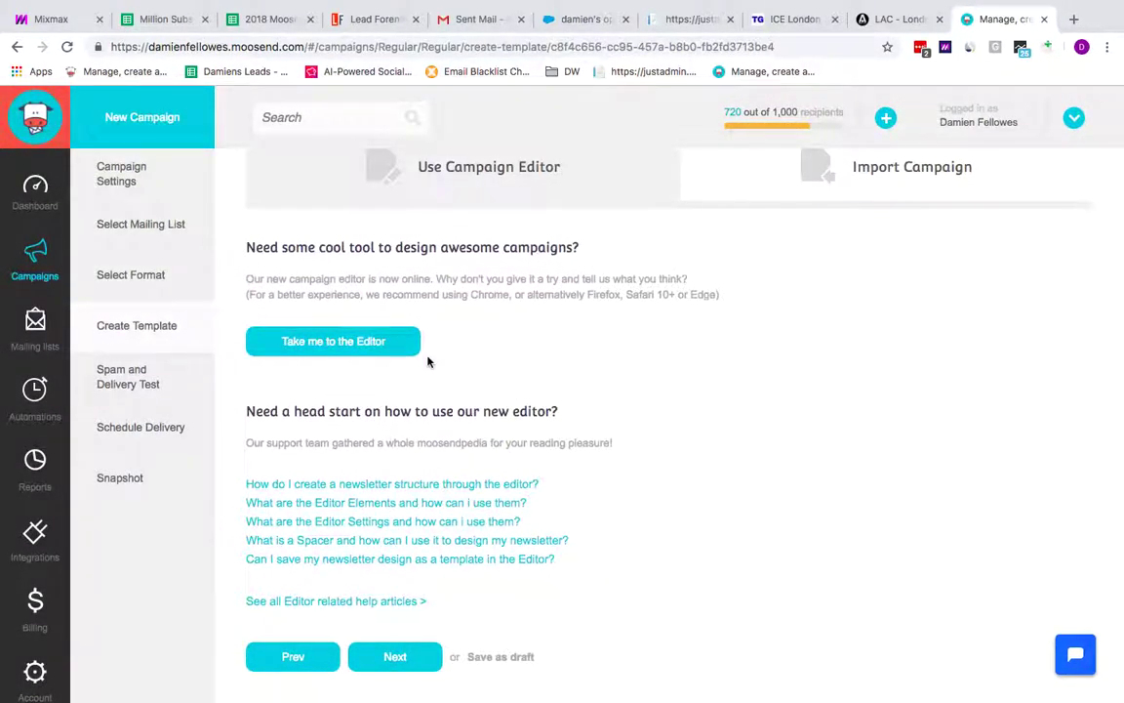
pyautogui.scroll(1, 483, 439)
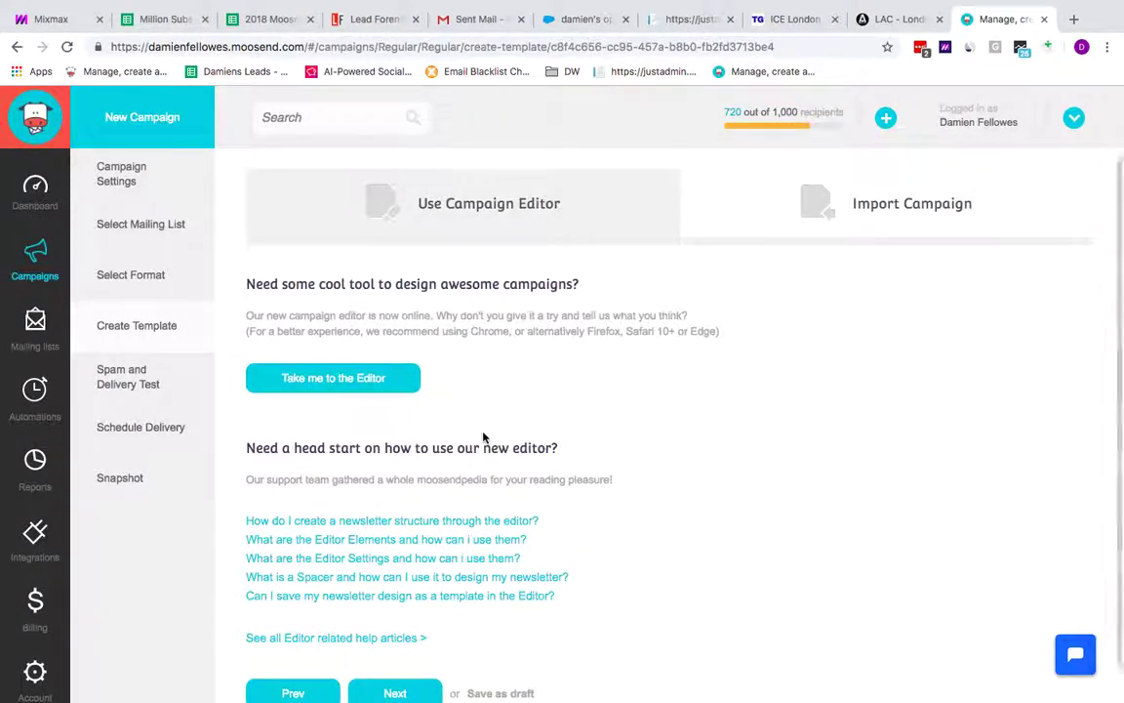
pyautogui.click(306, 382)
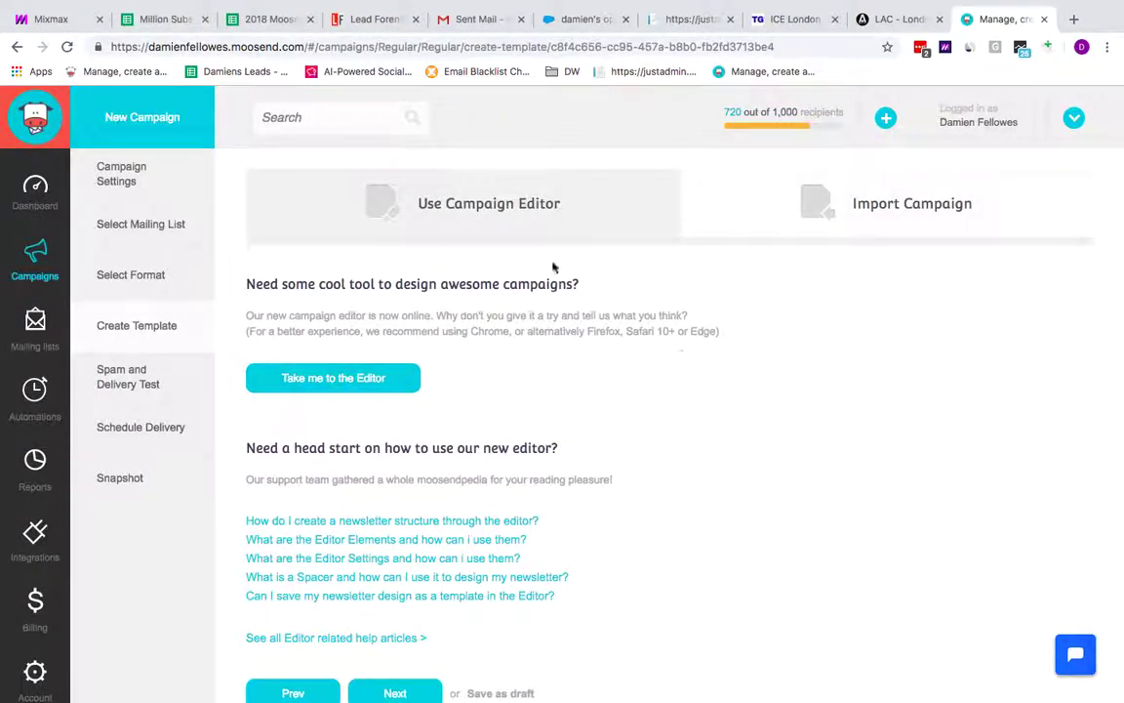
pyautogui.click(338, 384)
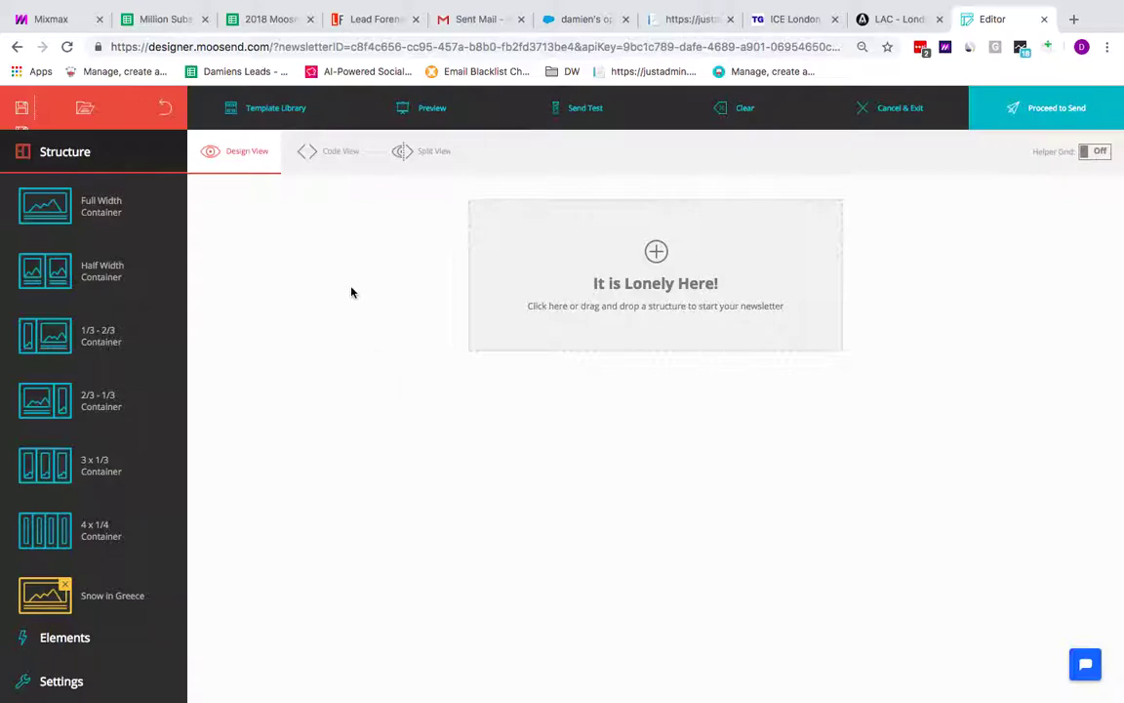
# Step: Examine the empty newsletter in Code View and Split View, and return to Design View
pyautogui.click(330, 158)
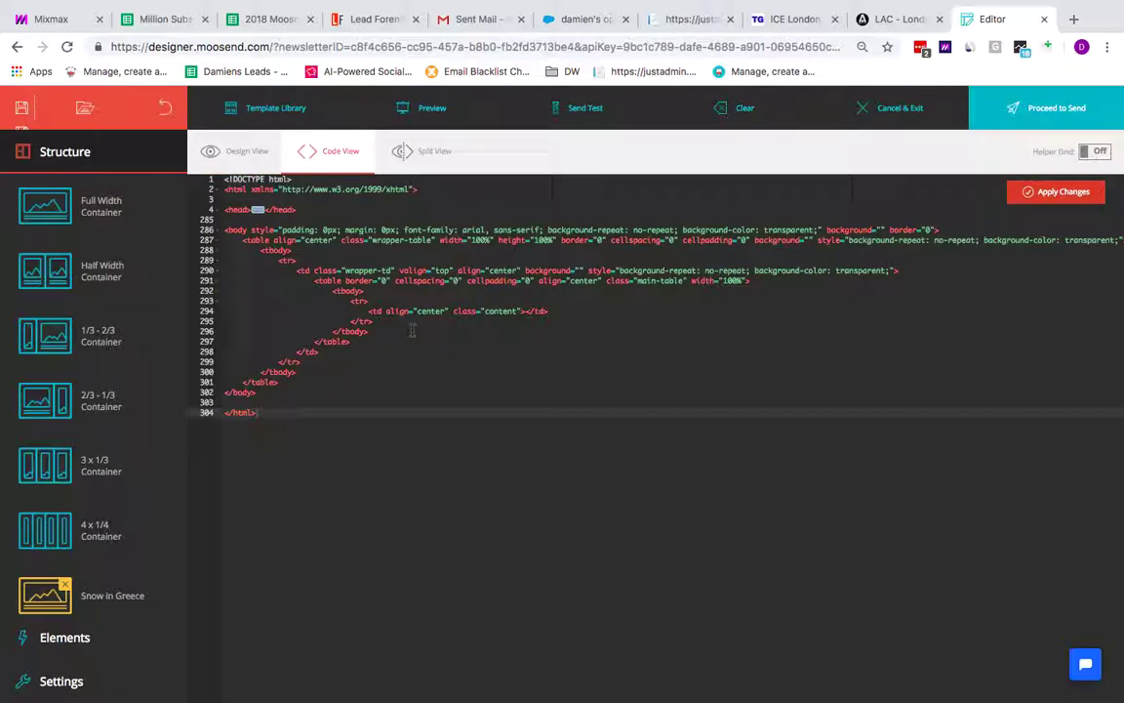
pyautogui.click(431, 153)
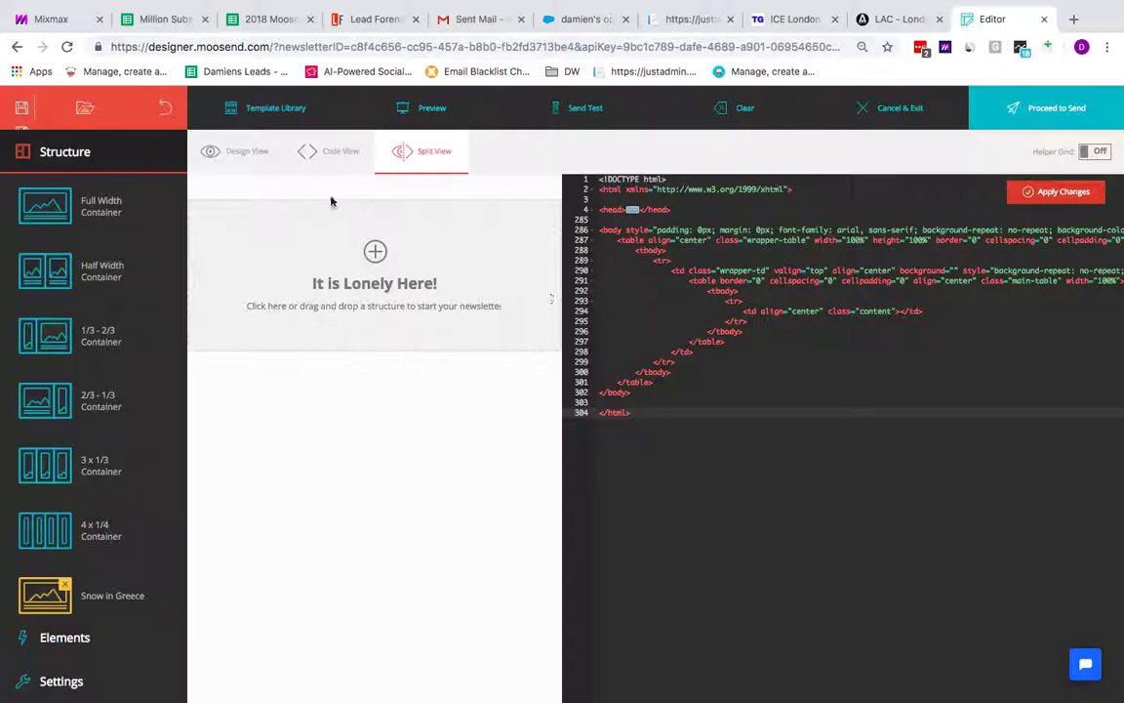
pyautogui.click(223, 154)
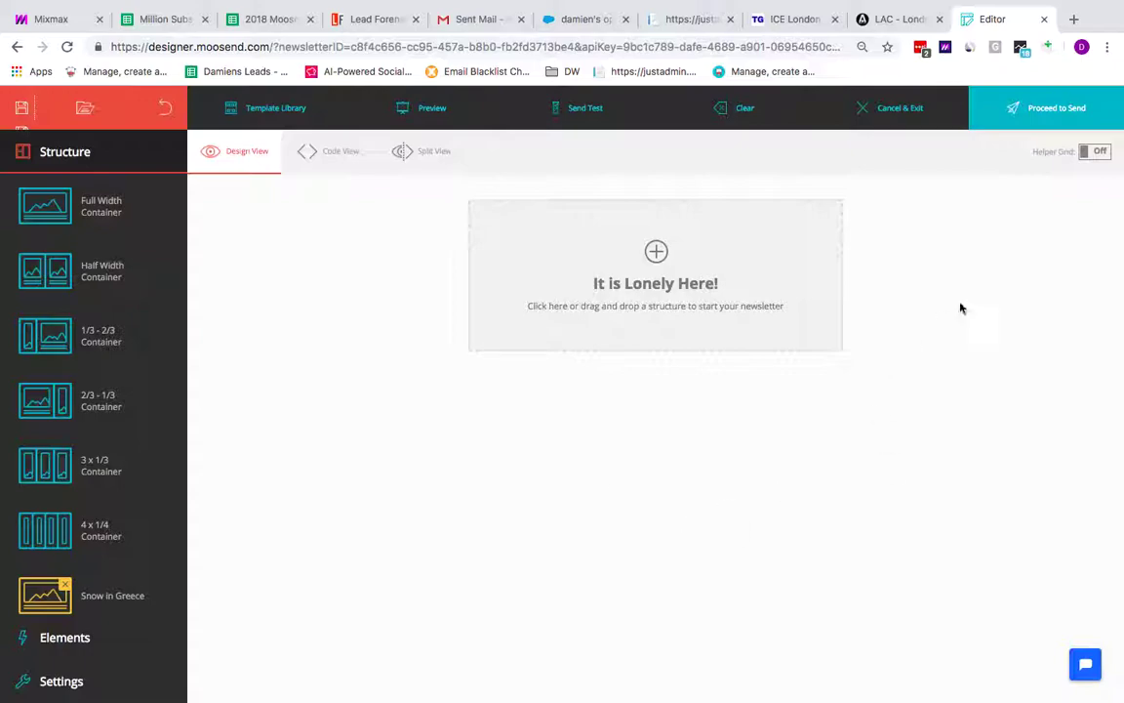
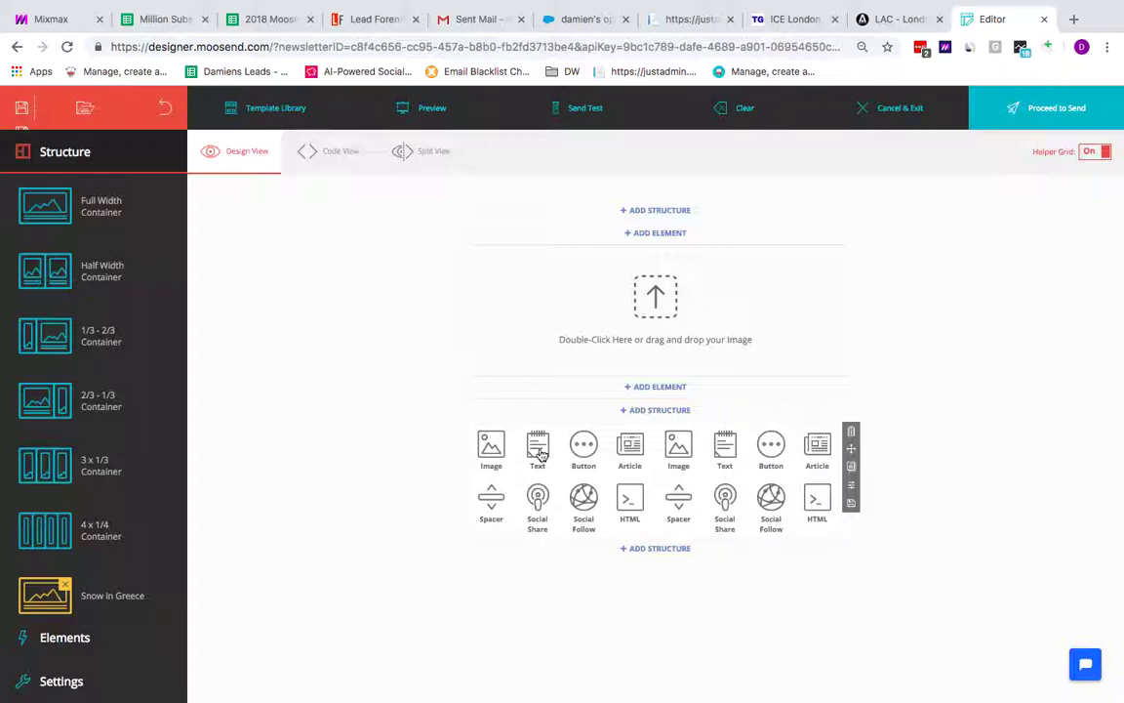
# Step: Fill the half-width container with an image element in the first column and a text element in the second column
pyautogui.click(490, 449)
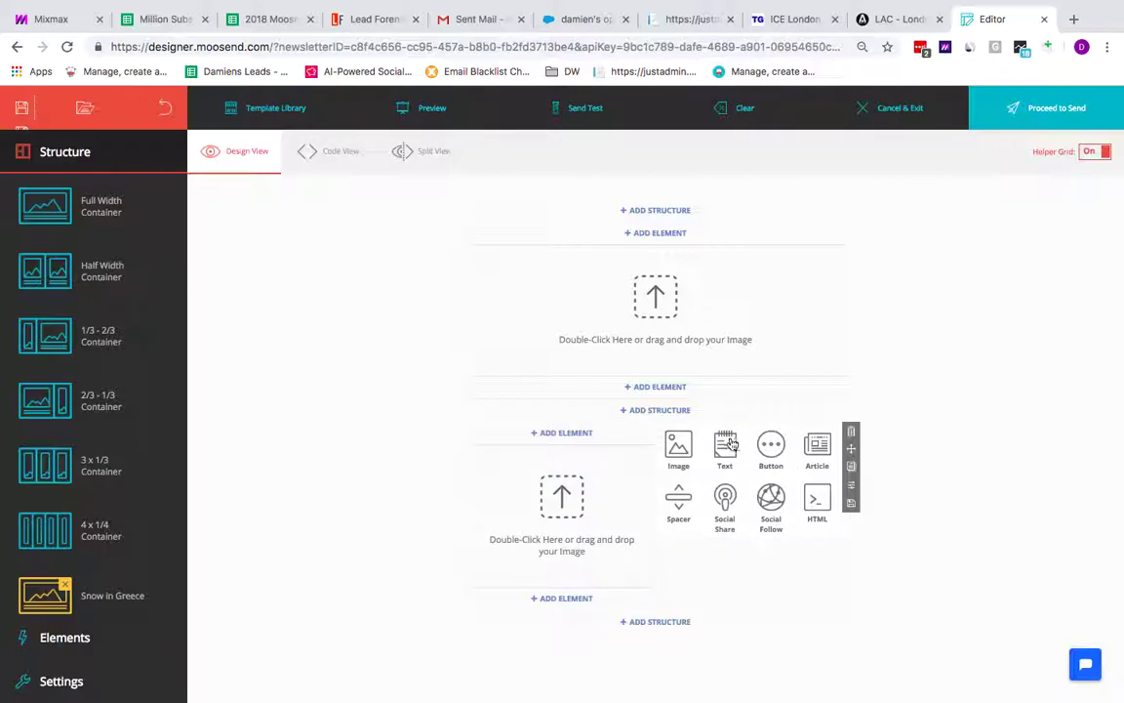
pyautogui.click(730, 444)
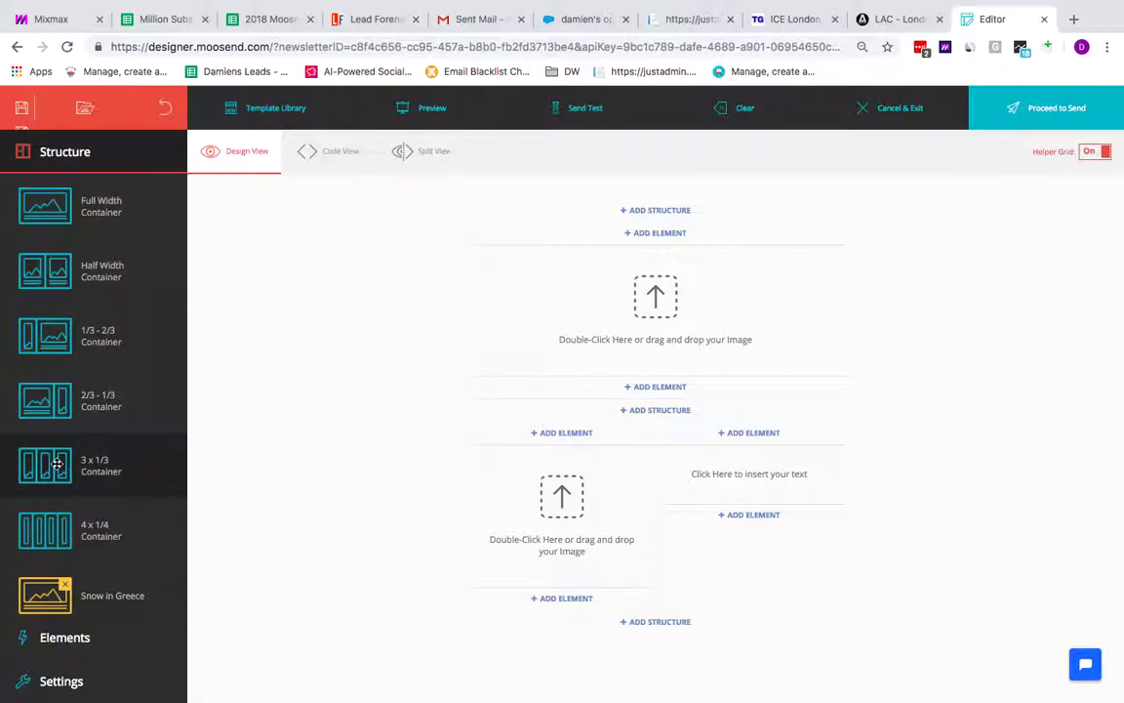
# Step: Add a 3 x 1/3 container below the half-width container and place a button in each of its three columns
pyautogui.moveTo(57, 465); pyautogui.dragTo(673, 639)
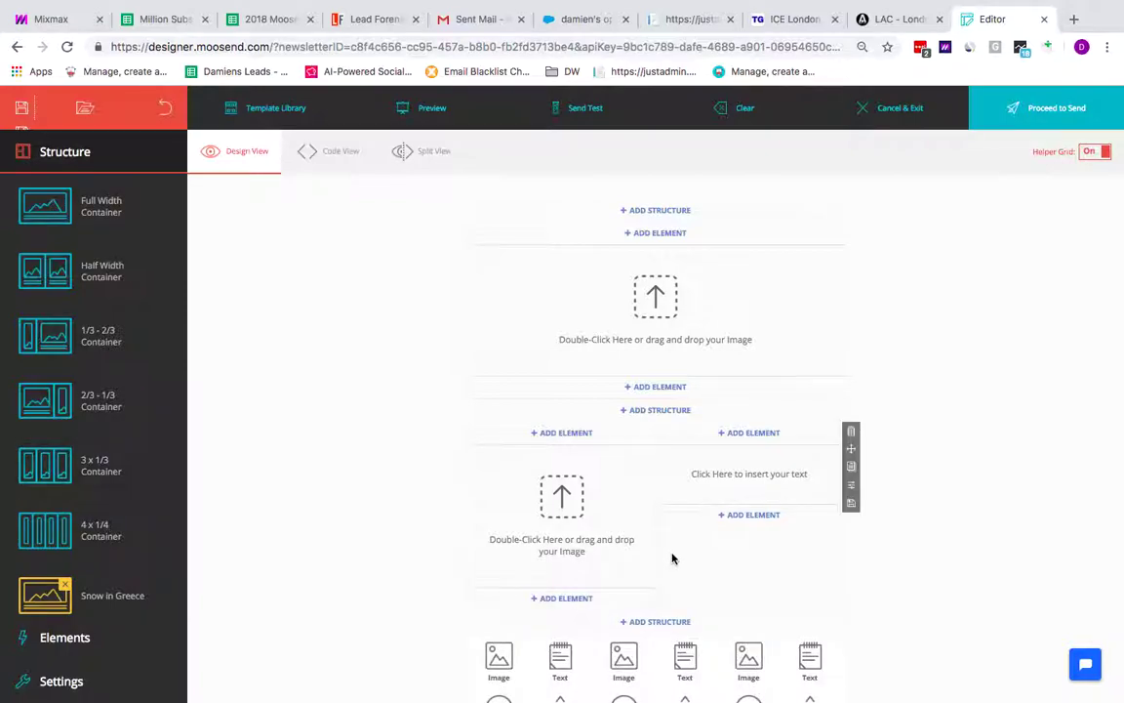
pyautogui.scroll(-3, 672, 558)
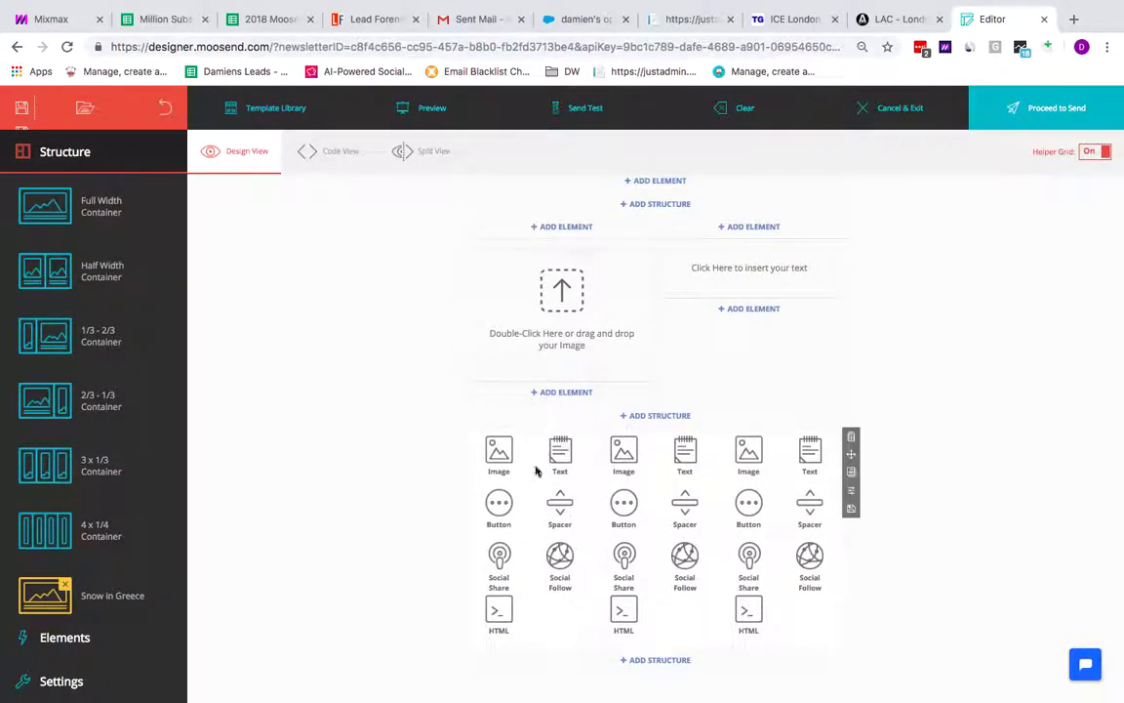
pyautogui.click(497, 506)
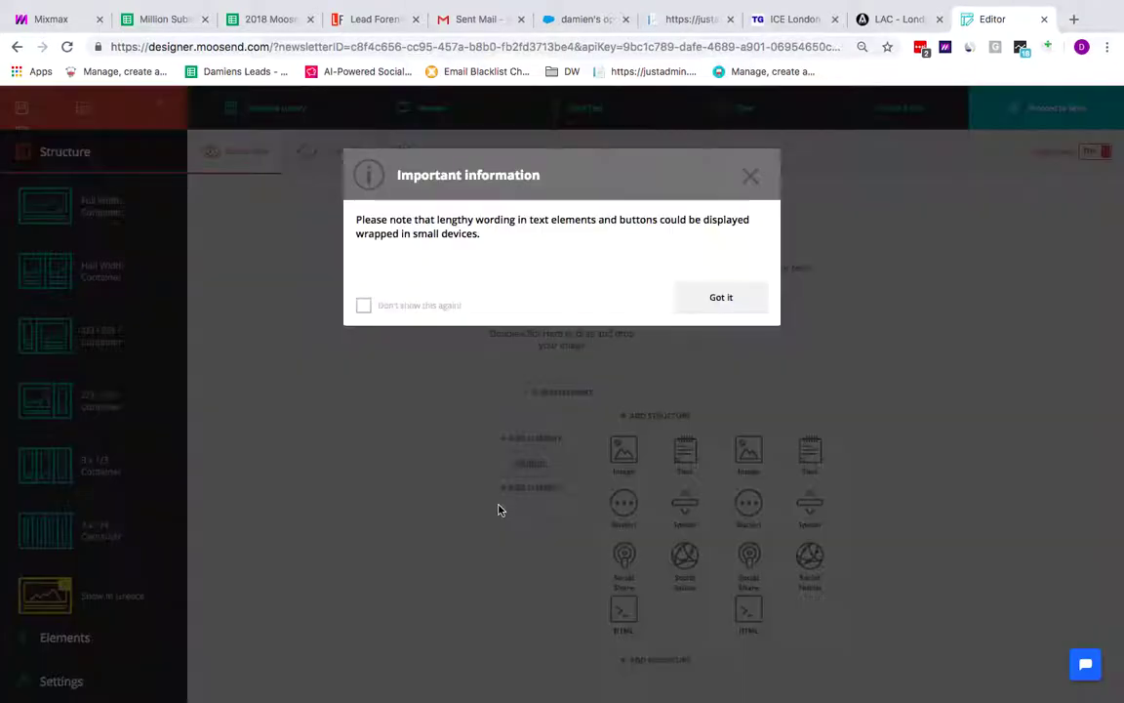
pyautogui.click(741, 303)
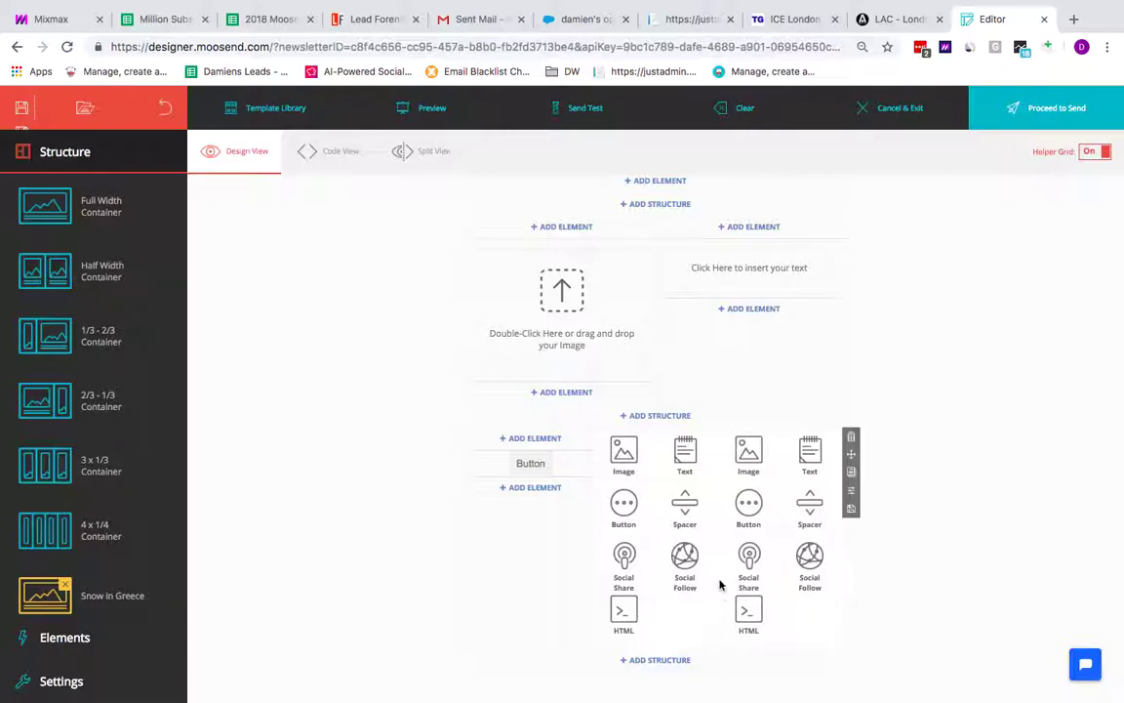
pyautogui.click(625, 504)
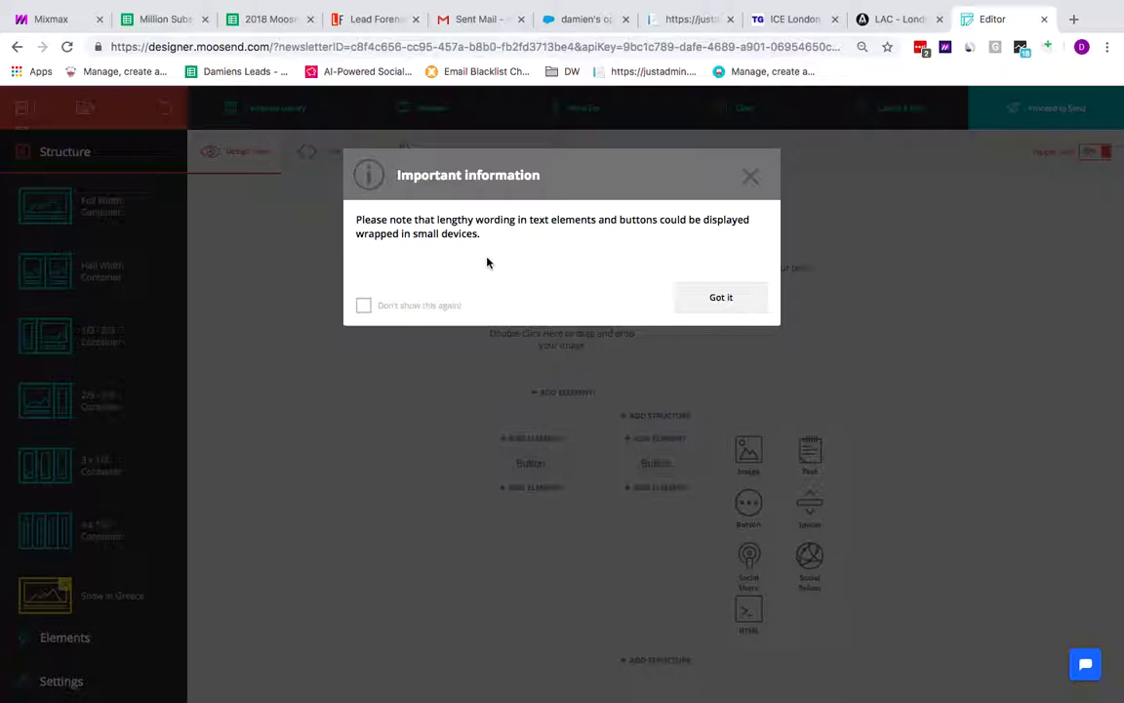
pyautogui.click(724, 298)
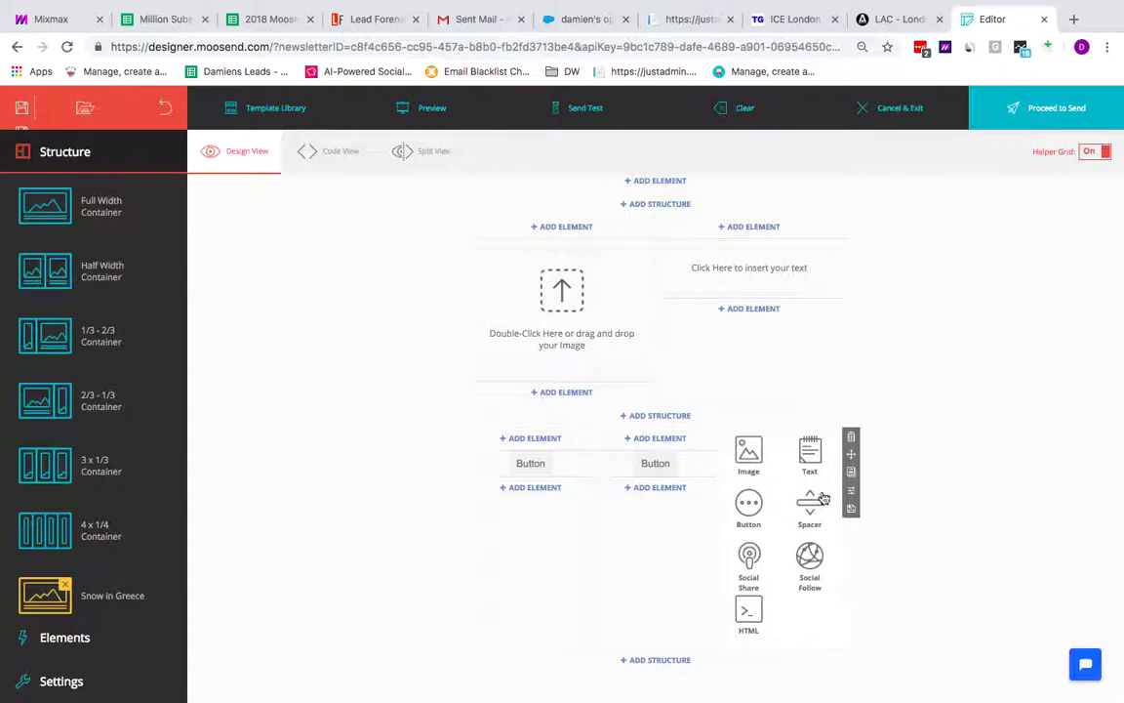
pyautogui.click(749, 502)
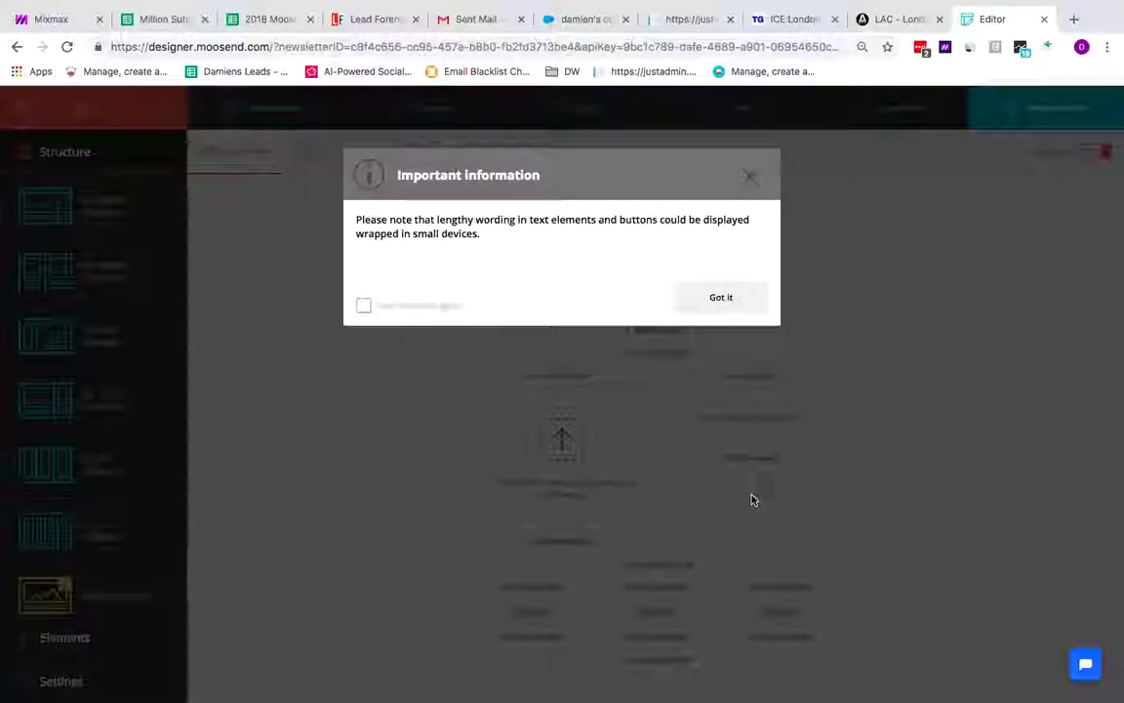
pyautogui.click(713, 298)
pyautogui.scroll(2, 853, 510)
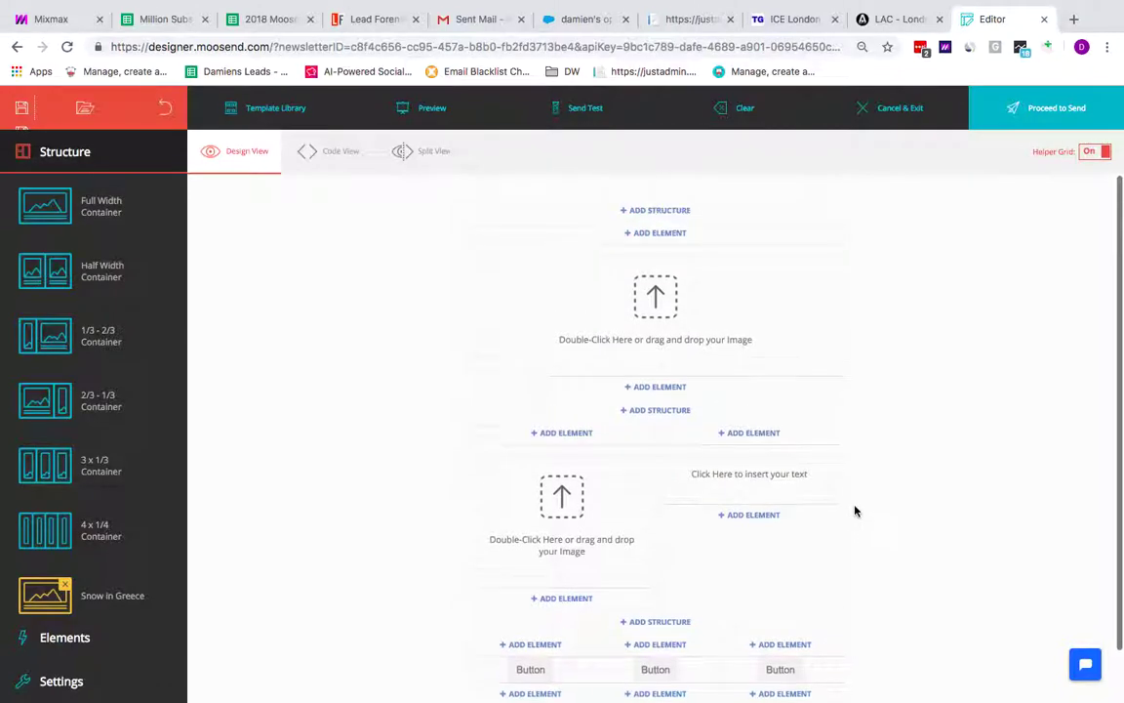
pyautogui.scroll(-2, 807, 426)
pyautogui.scroll(2, 808, 434)
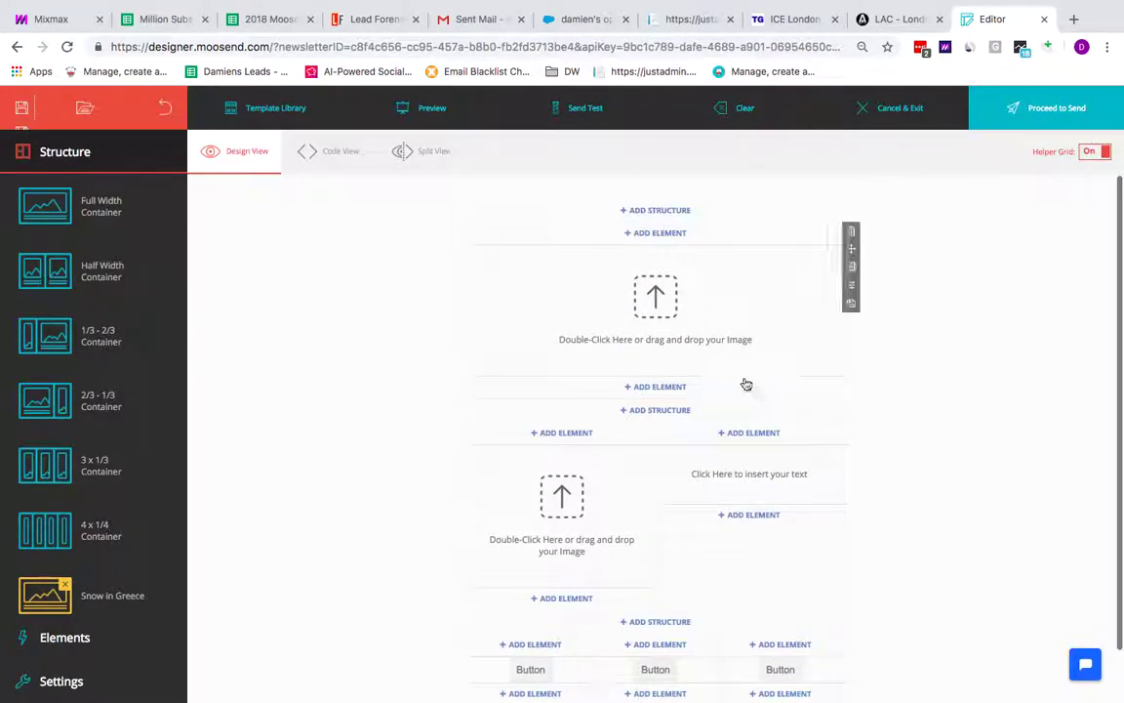
pyautogui.scroll(-2, 675, 369)
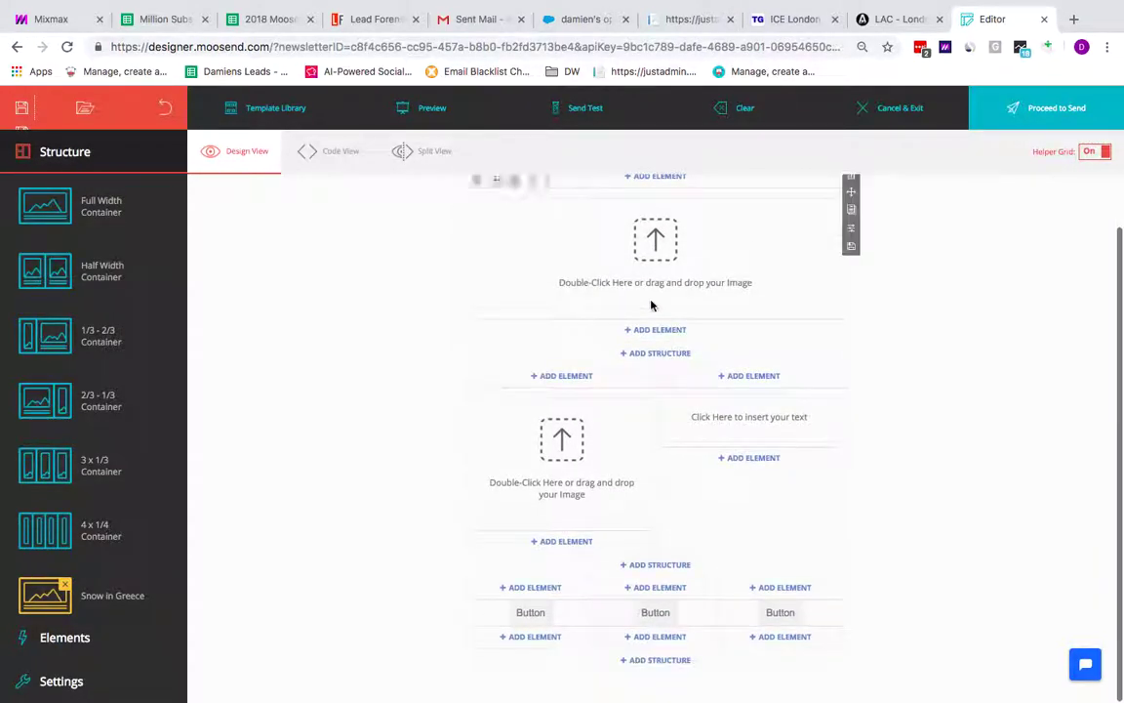
pyautogui.scroll(2, 742, 401)
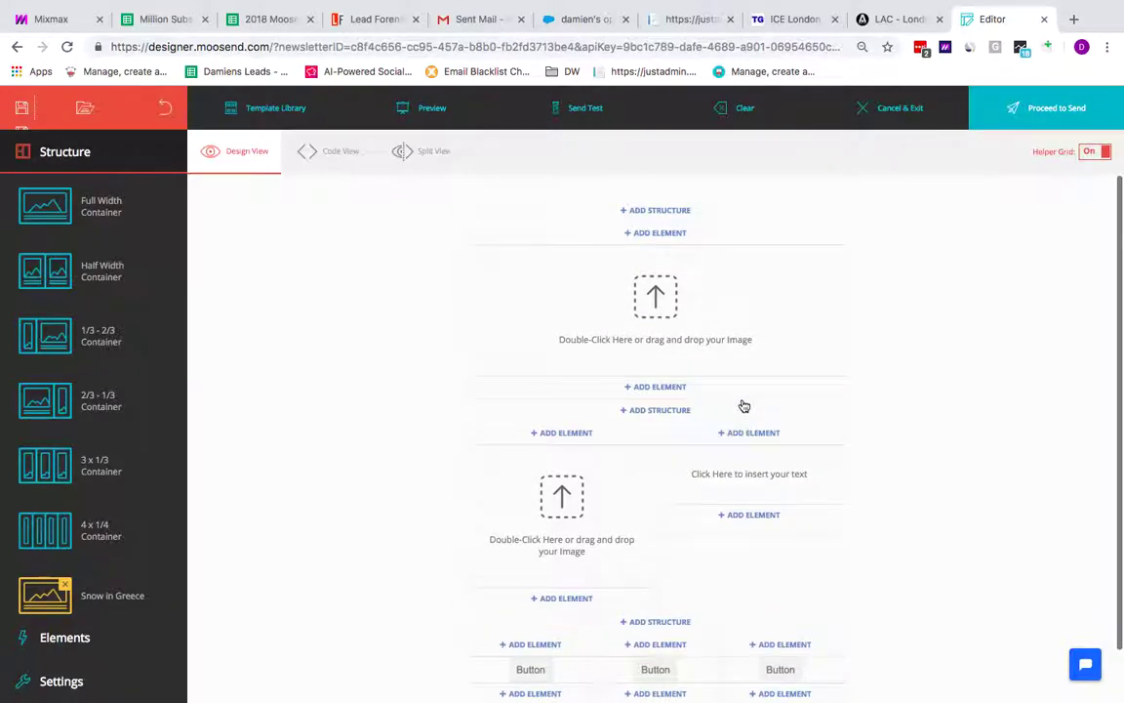
# Step: Upload the "Snow in greece" picture from the Pictures folder into the full-width image placeholder
pyautogui.click(656, 301)
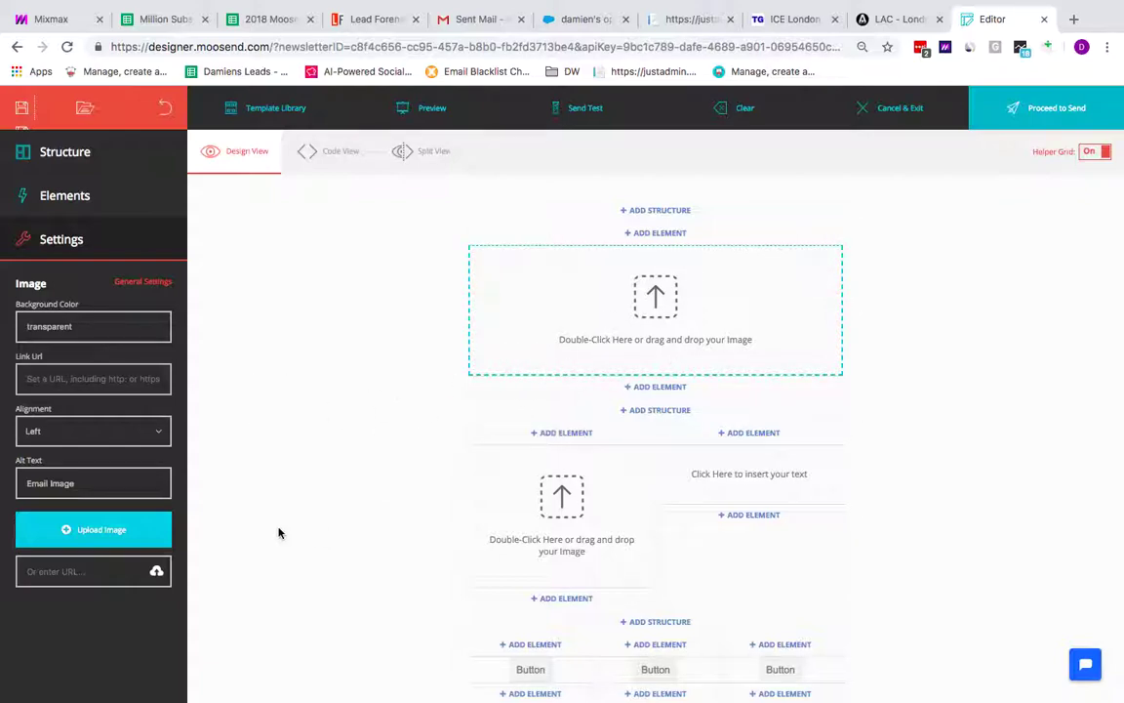
pyautogui.doubleClick(660, 306)
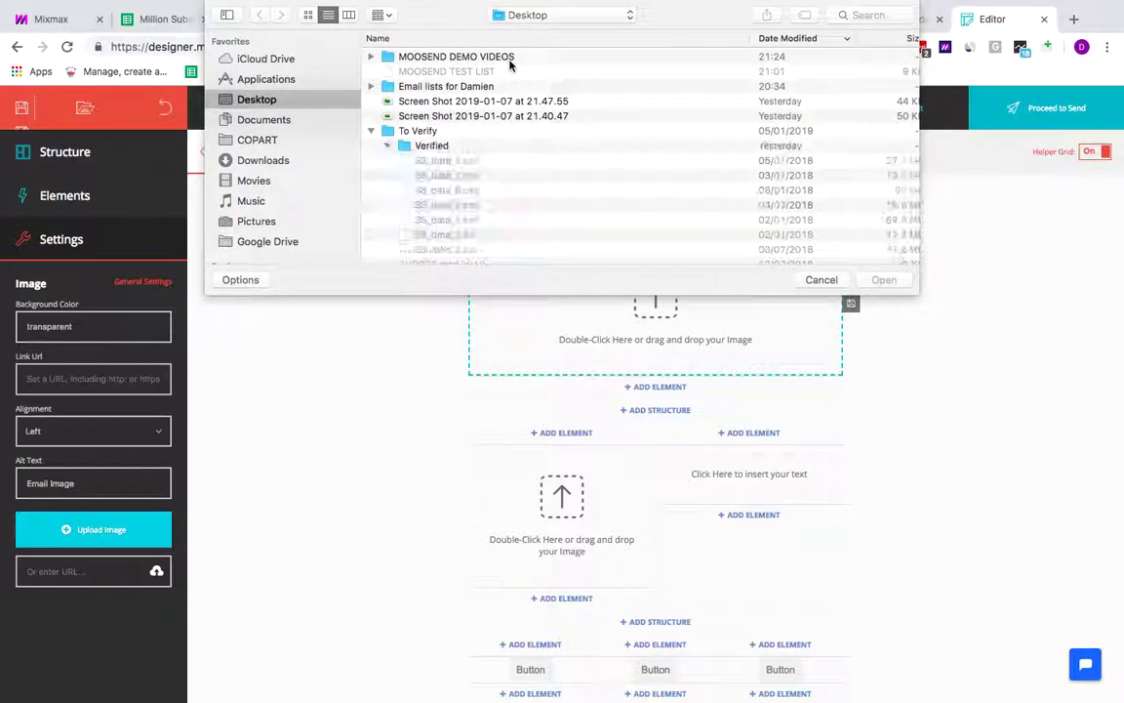
pyautogui.click(260, 220)
pyautogui.doubleClick(441, 73)
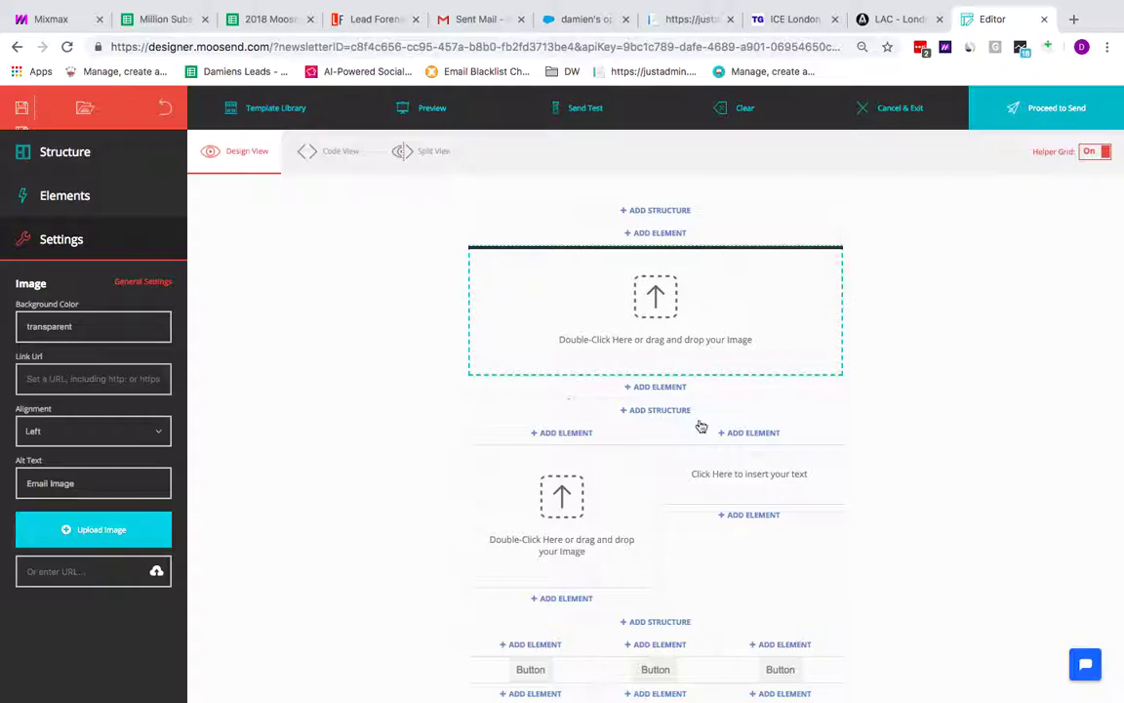
pyautogui.doubleClick(653, 305)
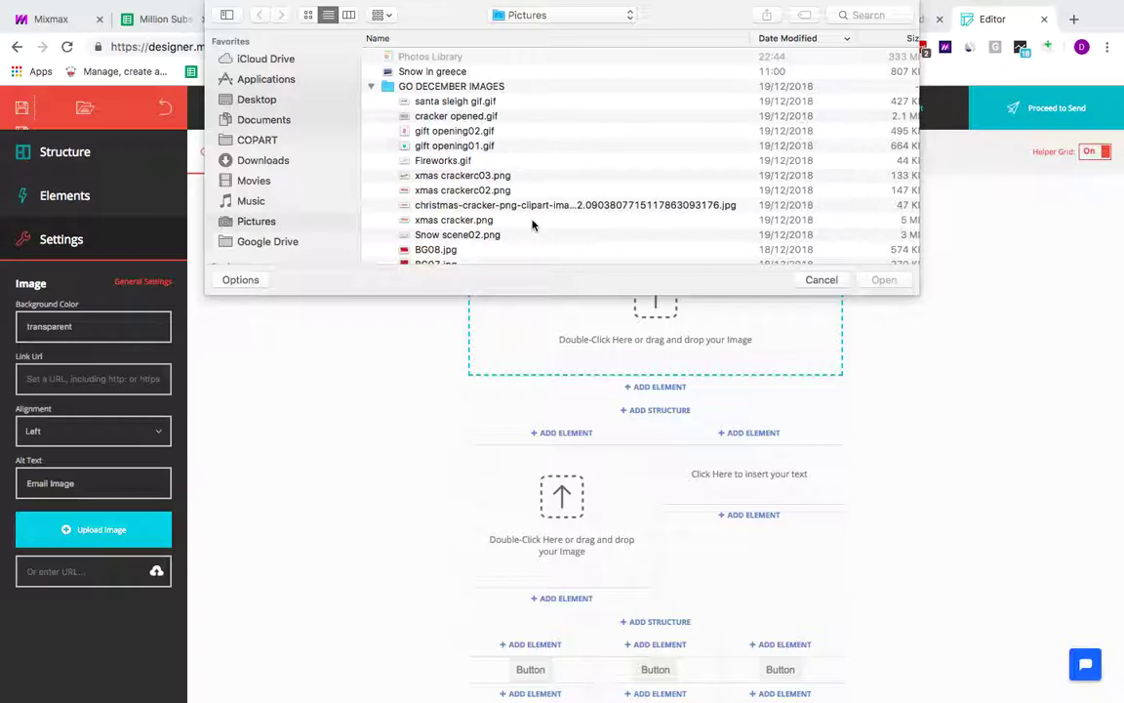
pyautogui.scroll(-3, 532, 226)
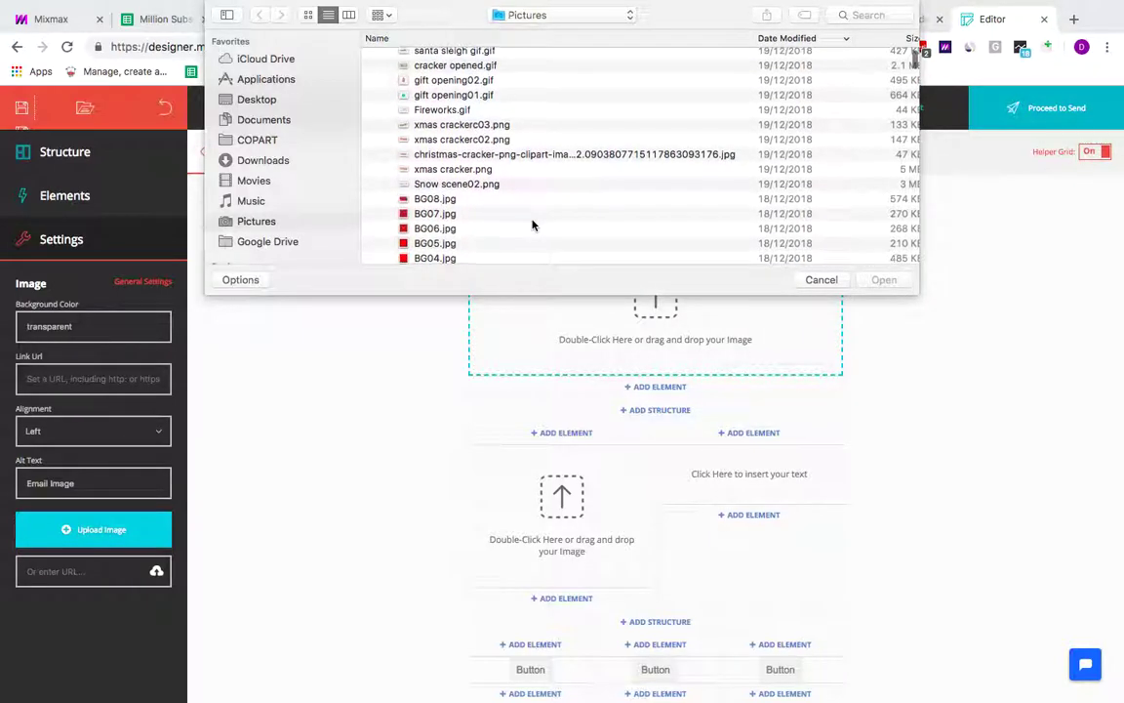
pyautogui.scroll(-4, 532, 225)
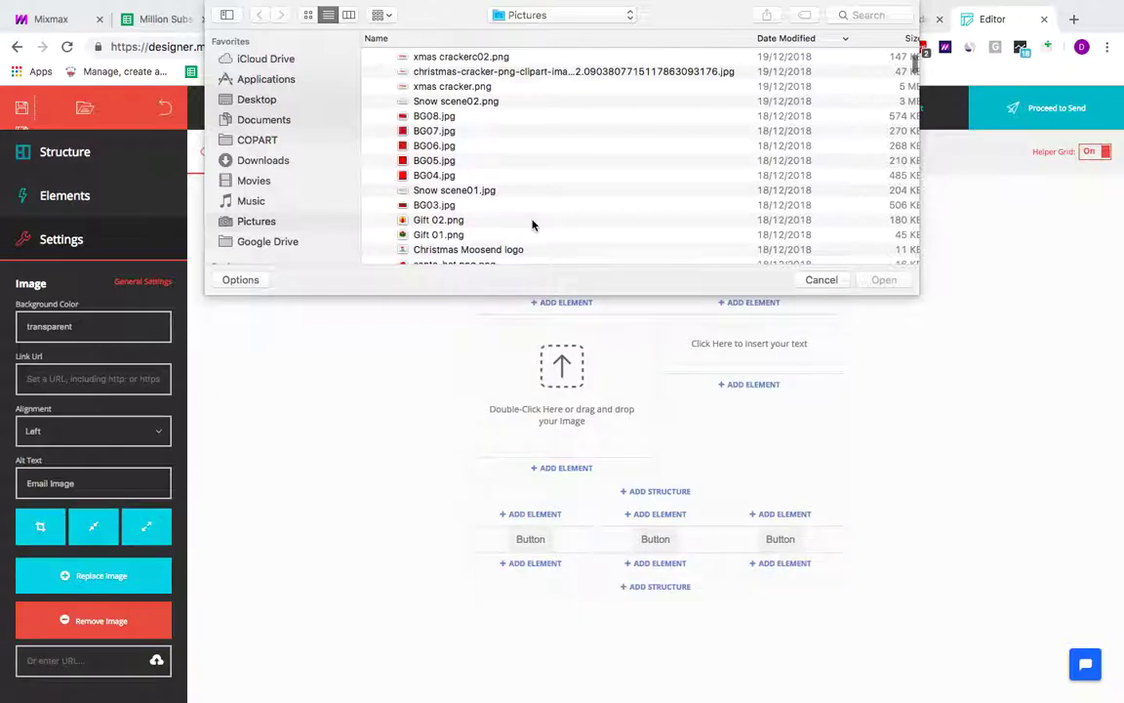
pyautogui.click(822, 279)
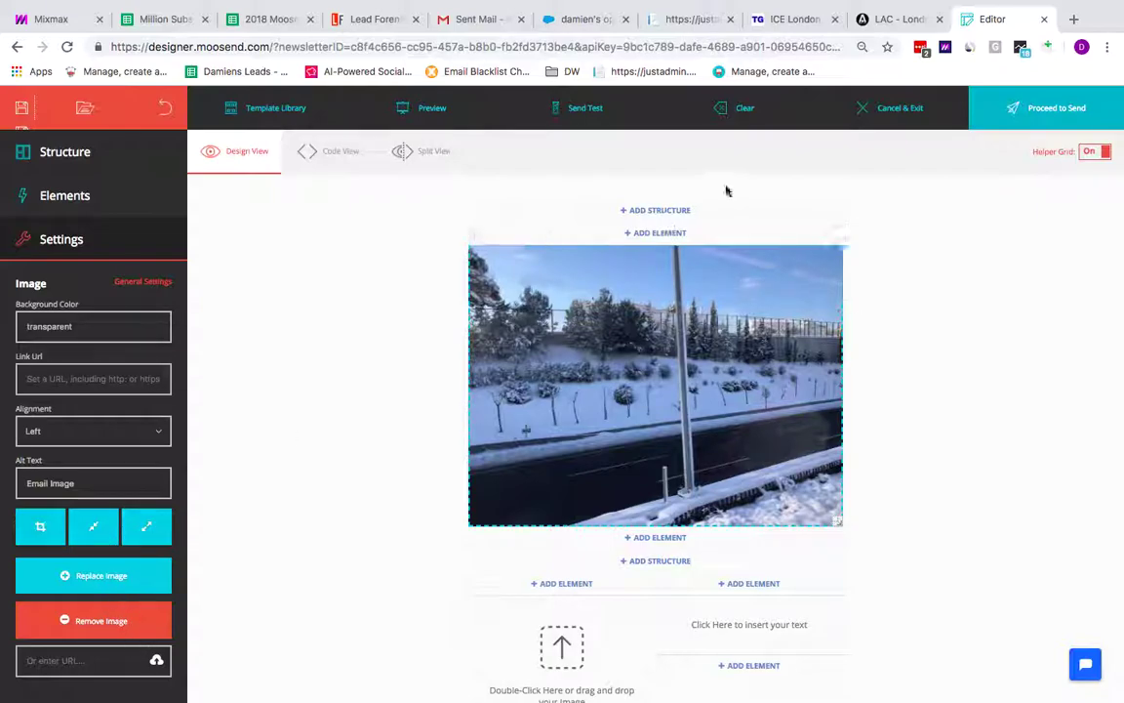
# Step: Try out a crop box of about 1186 by 903 on the snow picture, and remove the picture from the full-width container
pyautogui.click(40, 527)
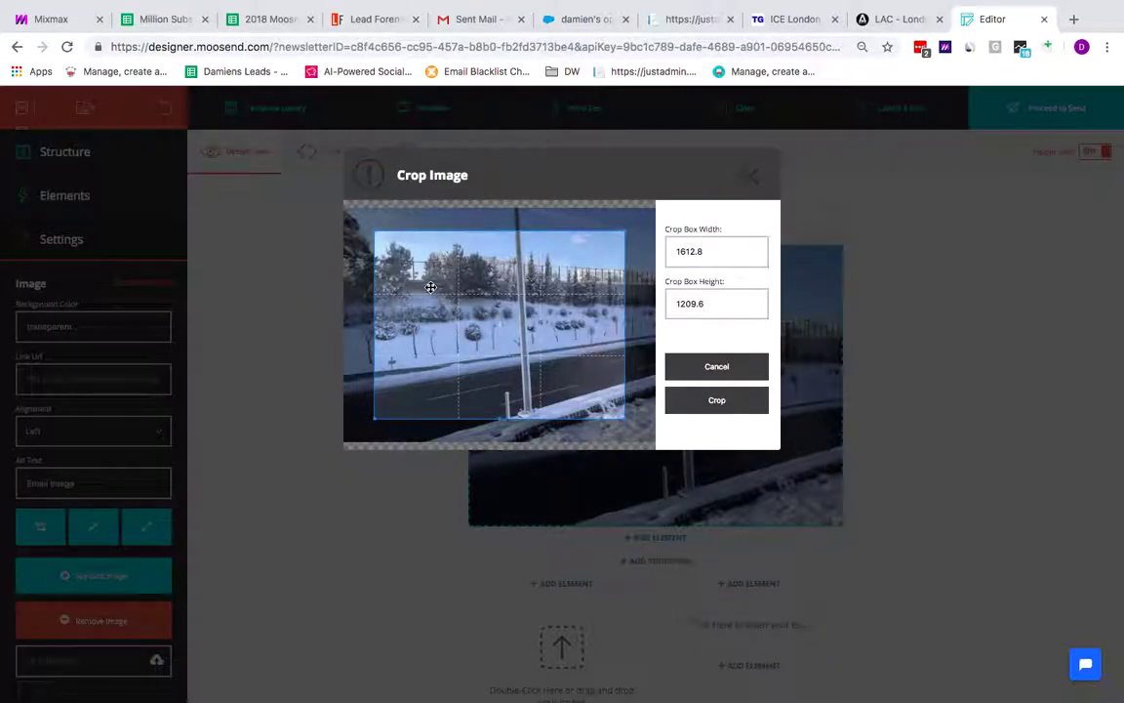
pyautogui.moveTo(488, 353); pyautogui.dragTo(488, 355)
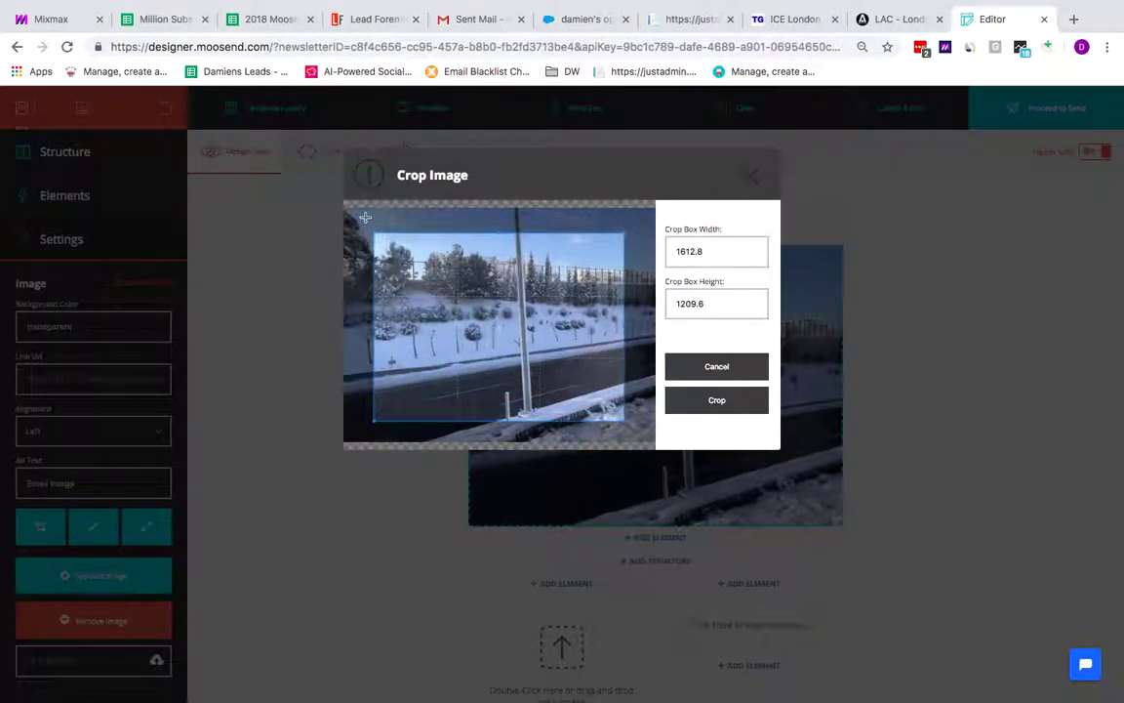
pyautogui.moveTo(377, 236); pyautogui.dragTo(430, 283)
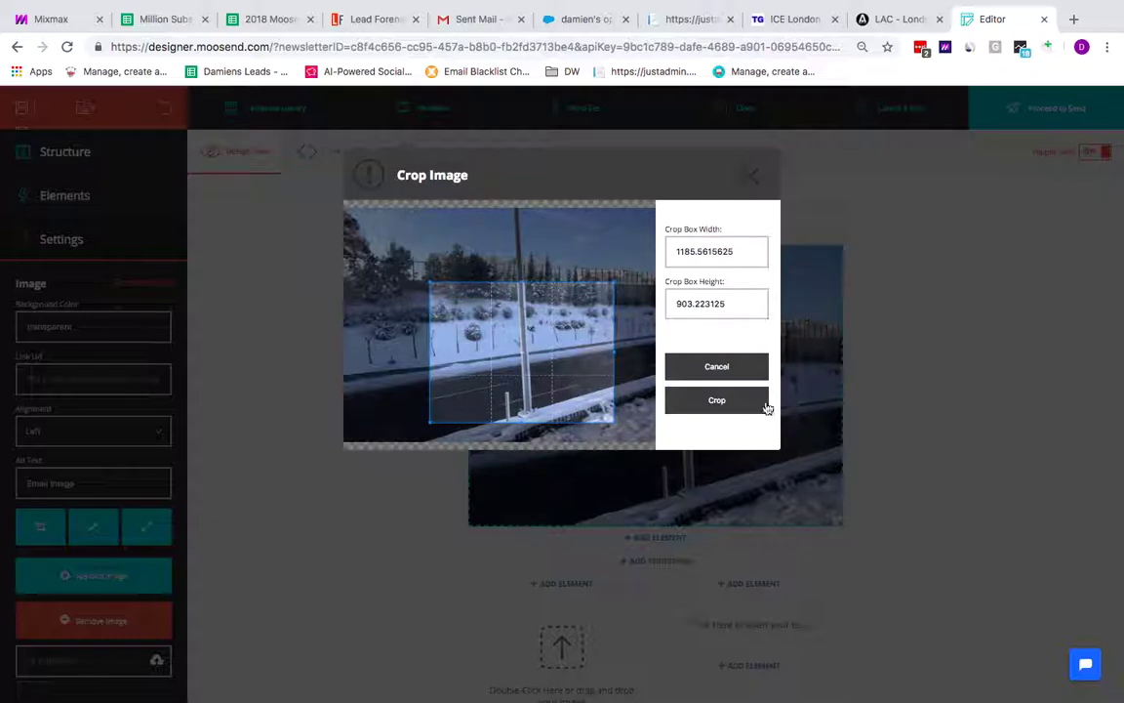
pyautogui.click(692, 367)
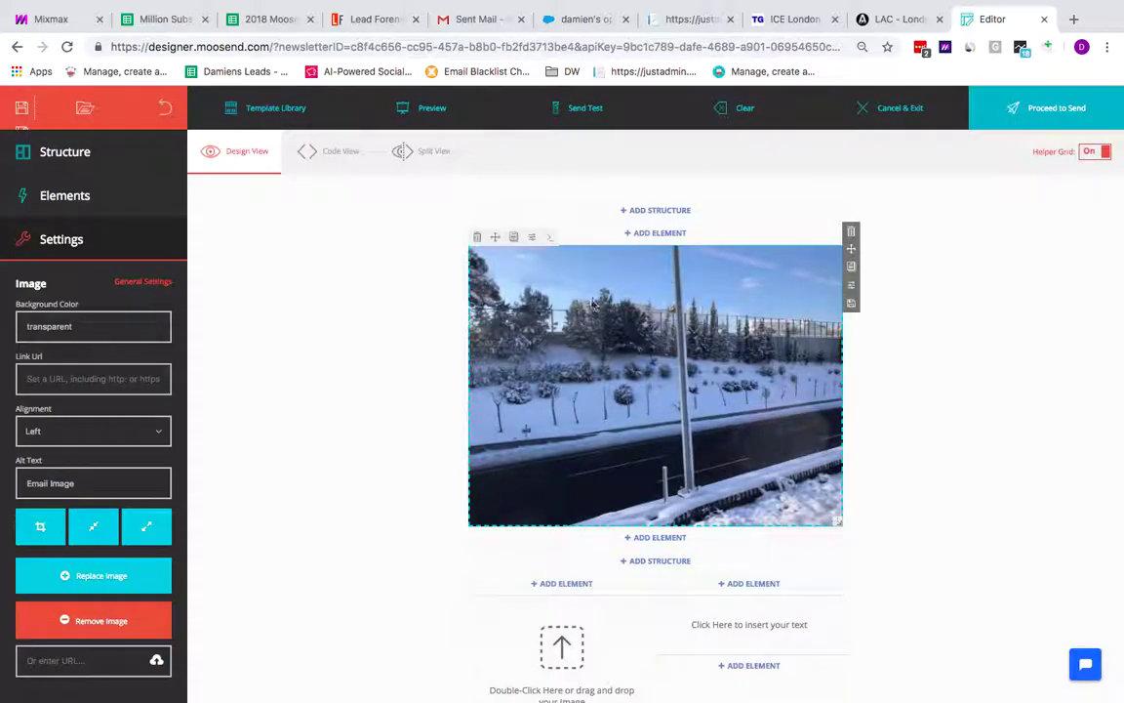
pyautogui.click(129, 620)
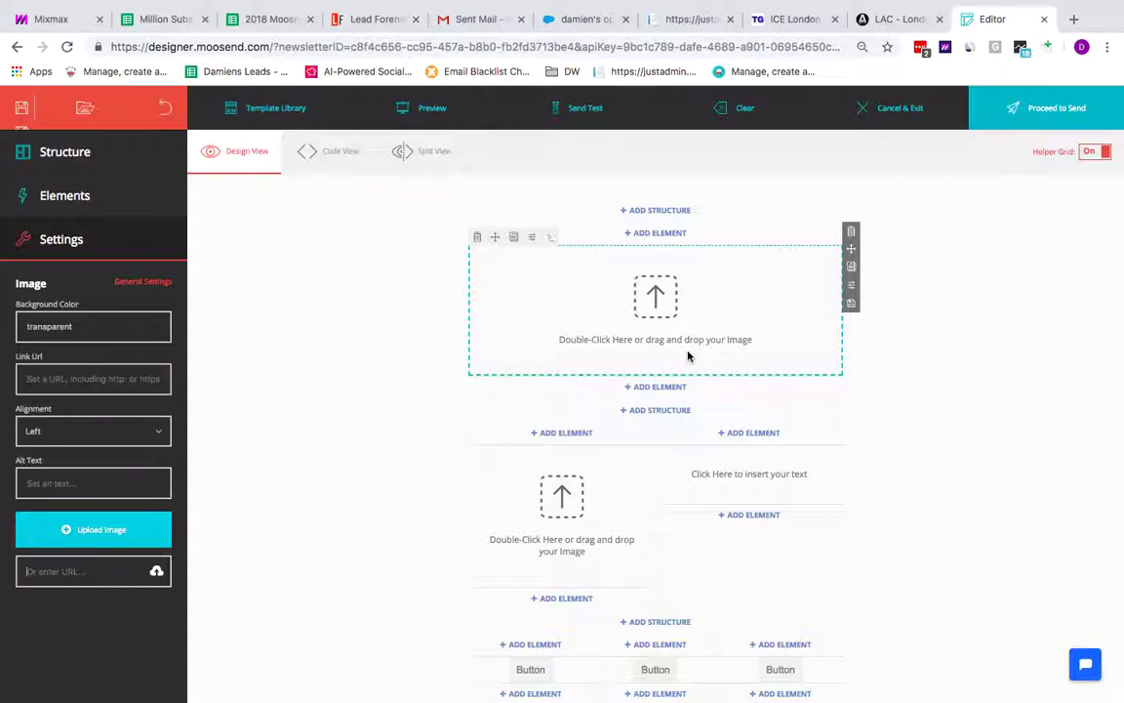
# Step: Add a spacer element directly below the full-width image placeholder
pyautogui.click(646, 387)
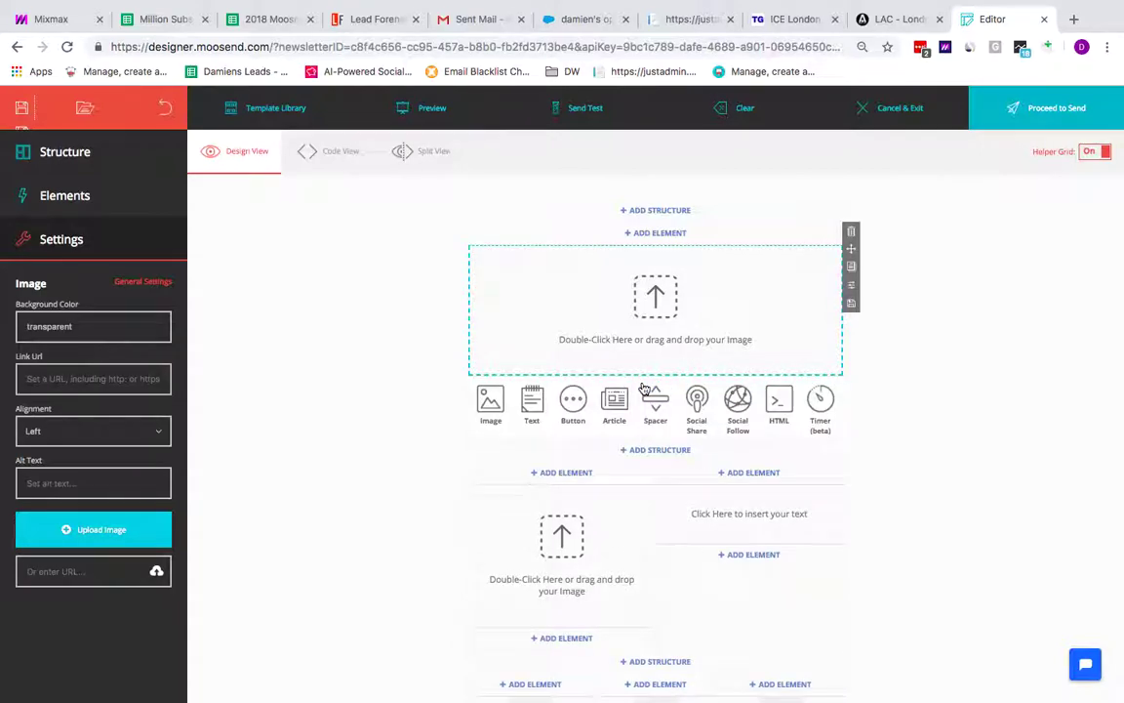
pyautogui.click(656, 398)
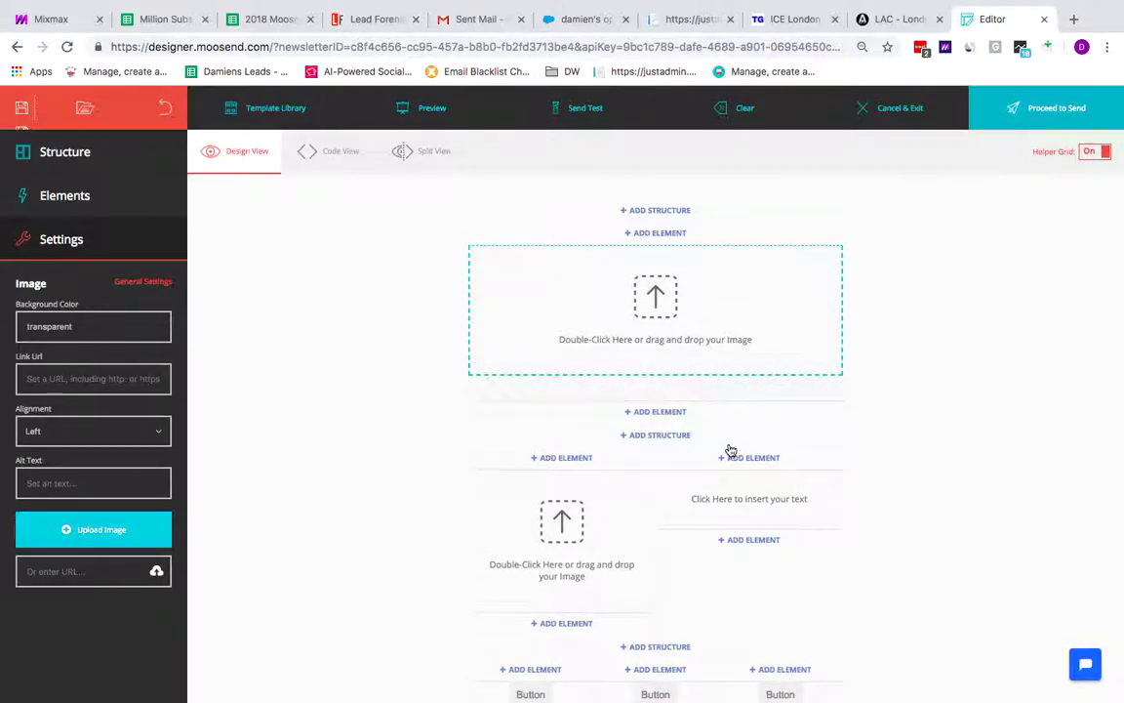
pyautogui.scroll(-2, 730, 450)
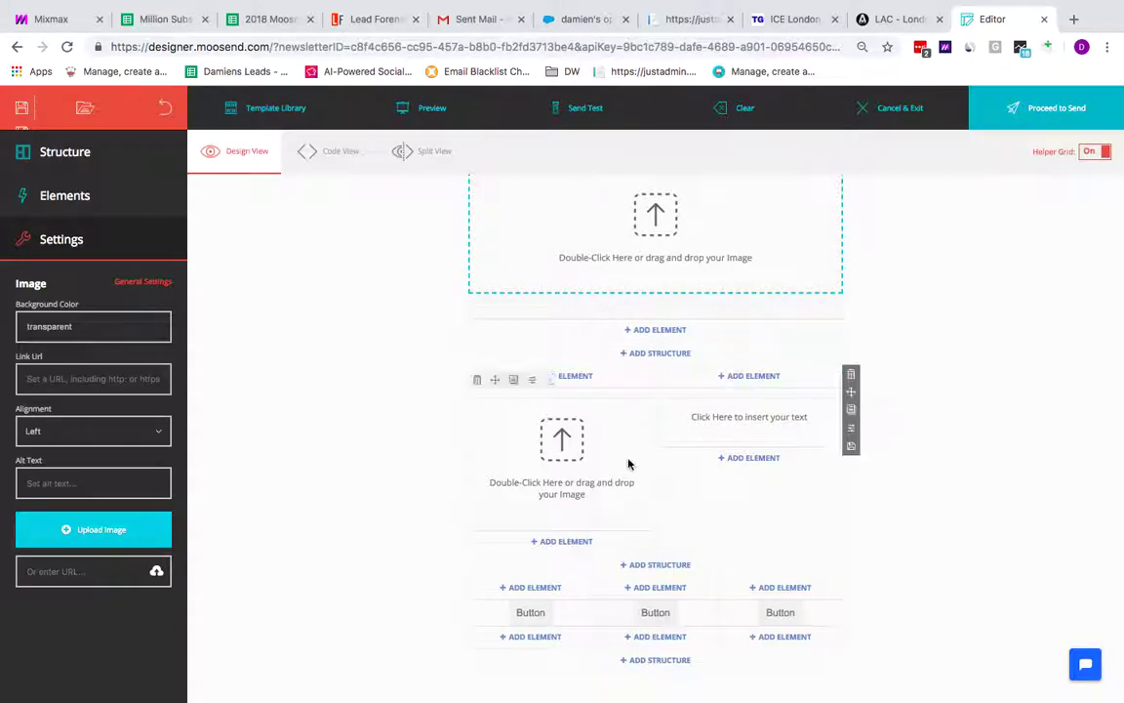
pyautogui.scroll(2, 626, 432)
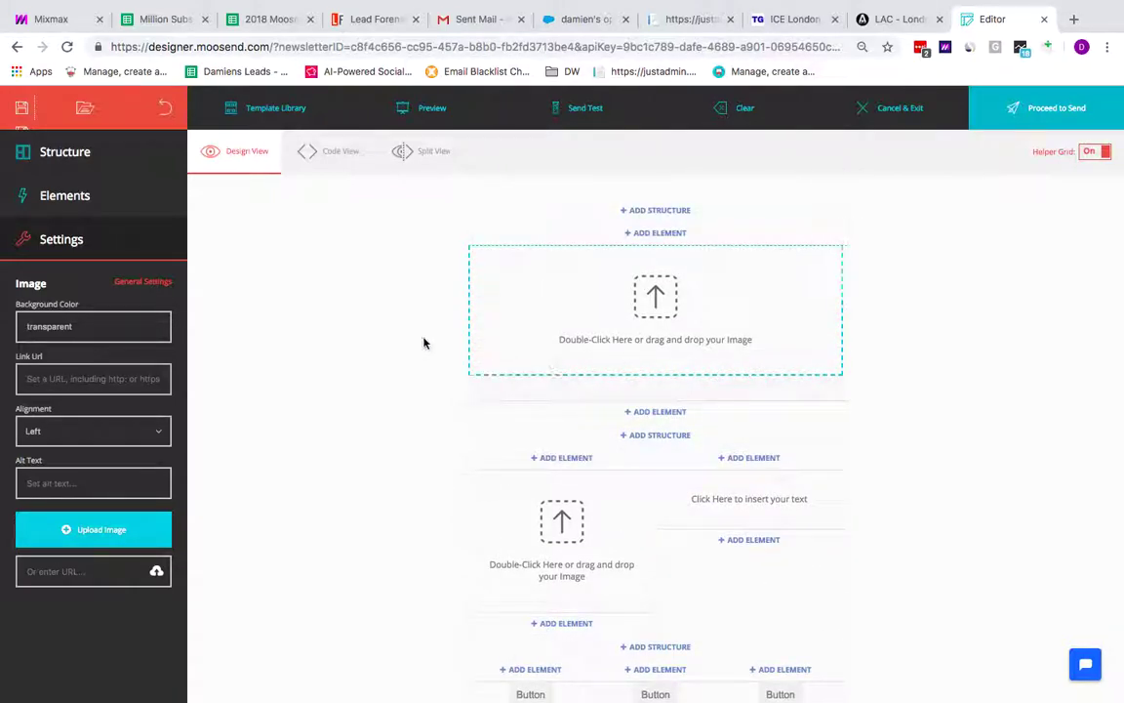
# Step: Upload a picture from the Pictures folder into the emptied full-width image placeholder
pyautogui.doubleClick(658, 310)
pyautogui.scroll(-5, 535, 156)
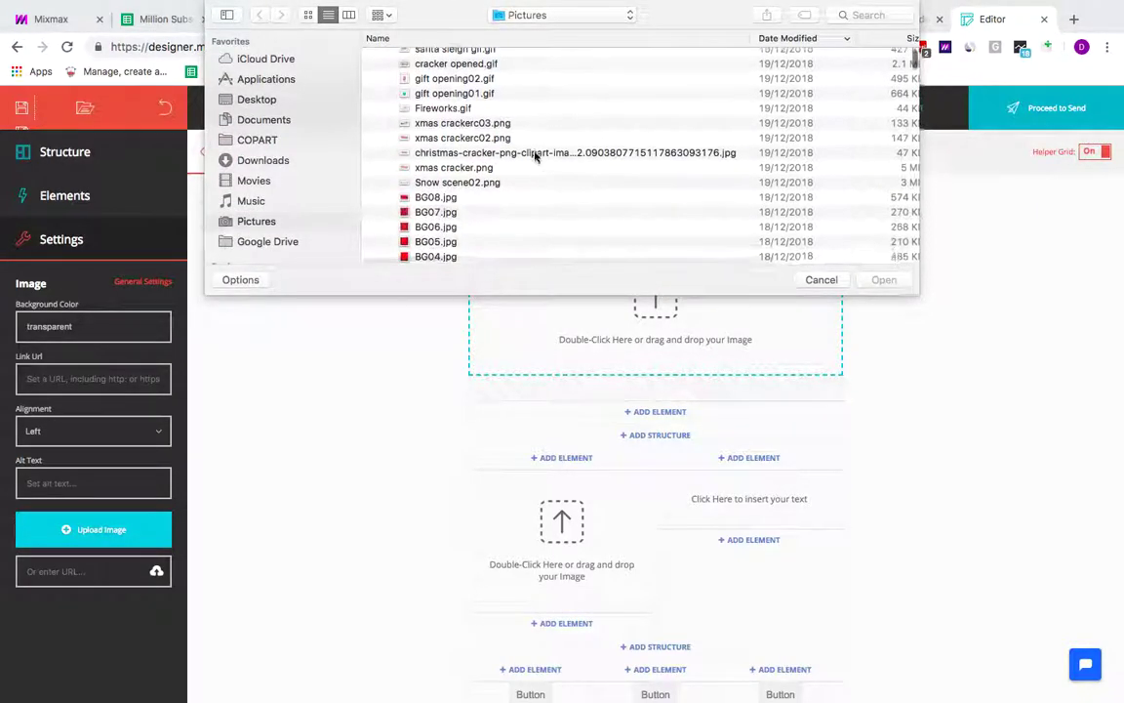
pyautogui.doubleClick(421, 157)
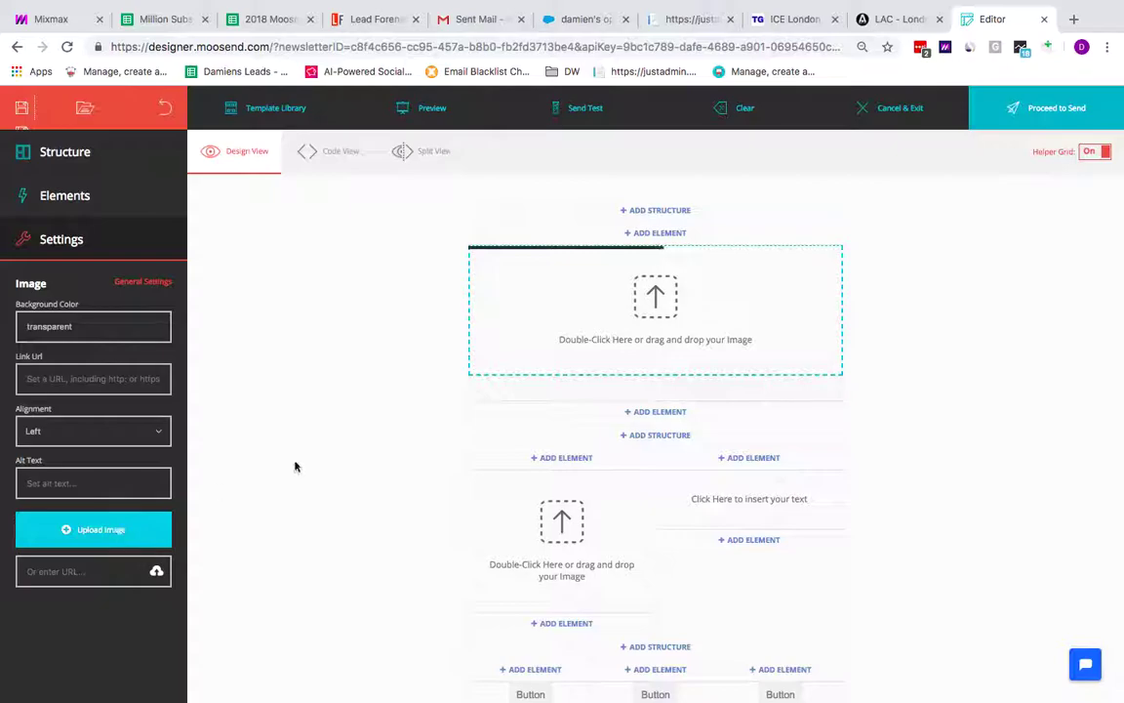
# Step: Choose "Moosend png.png" from the GO DECEMBER IMAGES folder for upload into the full-width image placeholder
pyautogui.click(124, 539)
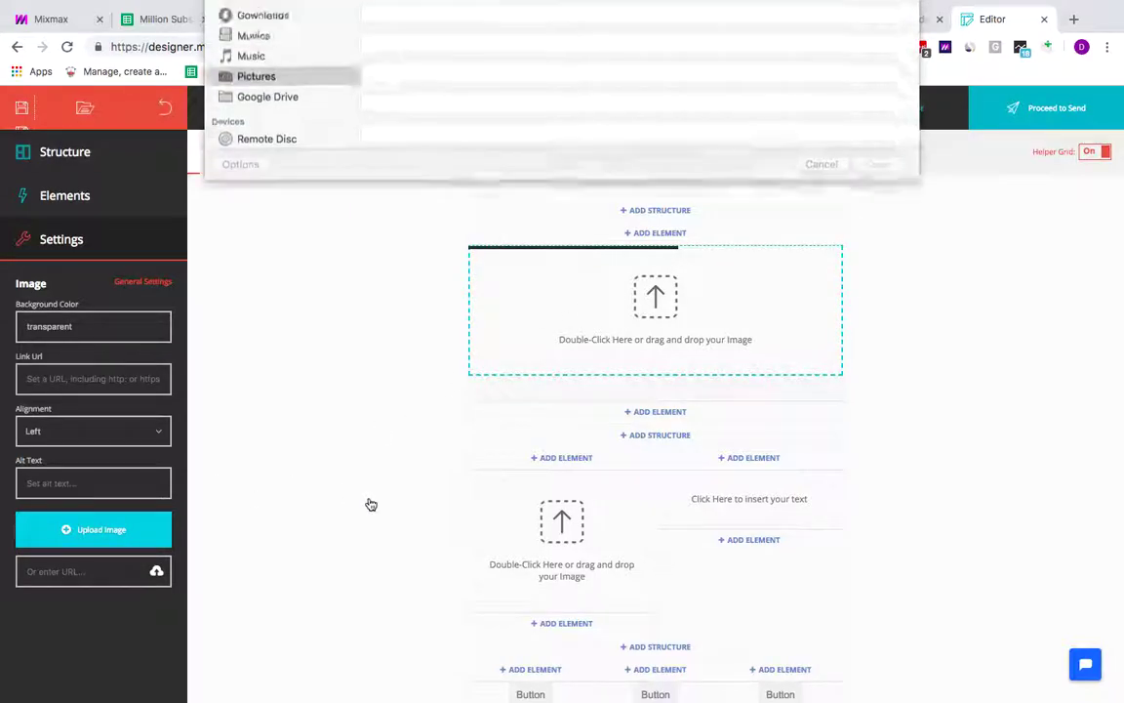
pyautogui.doubleClick(524, 184)
pyautogui.scroll(-4, 525, 185)
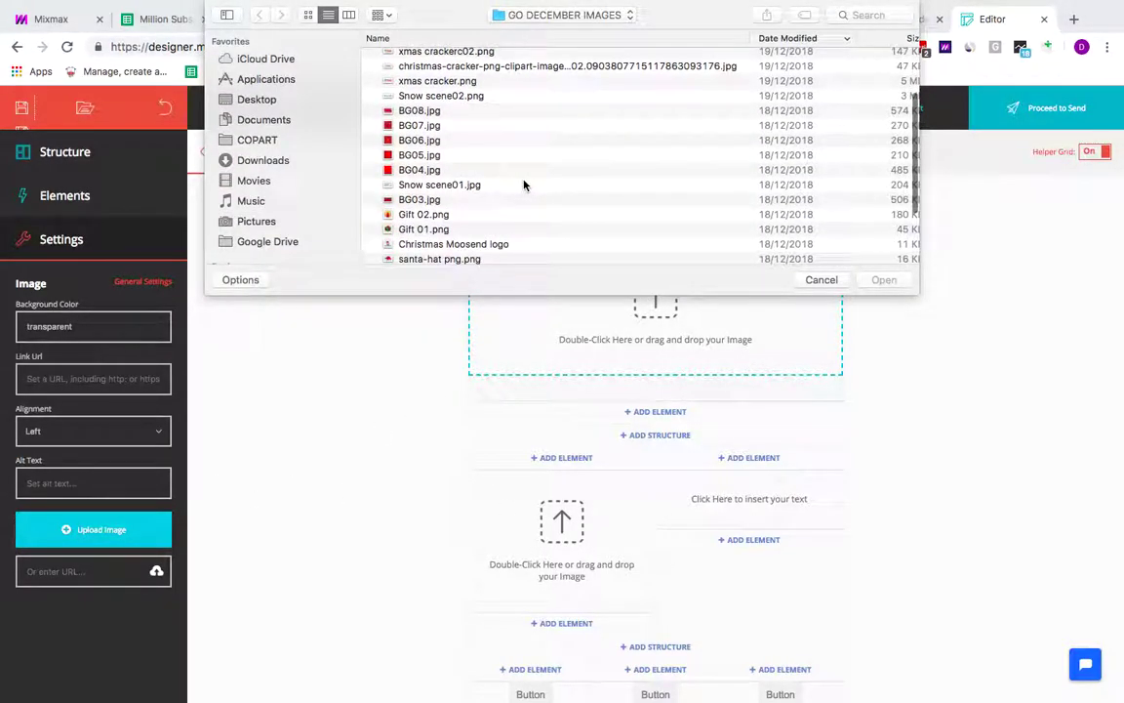
pyautogui.scroll(-5, 524, 186)
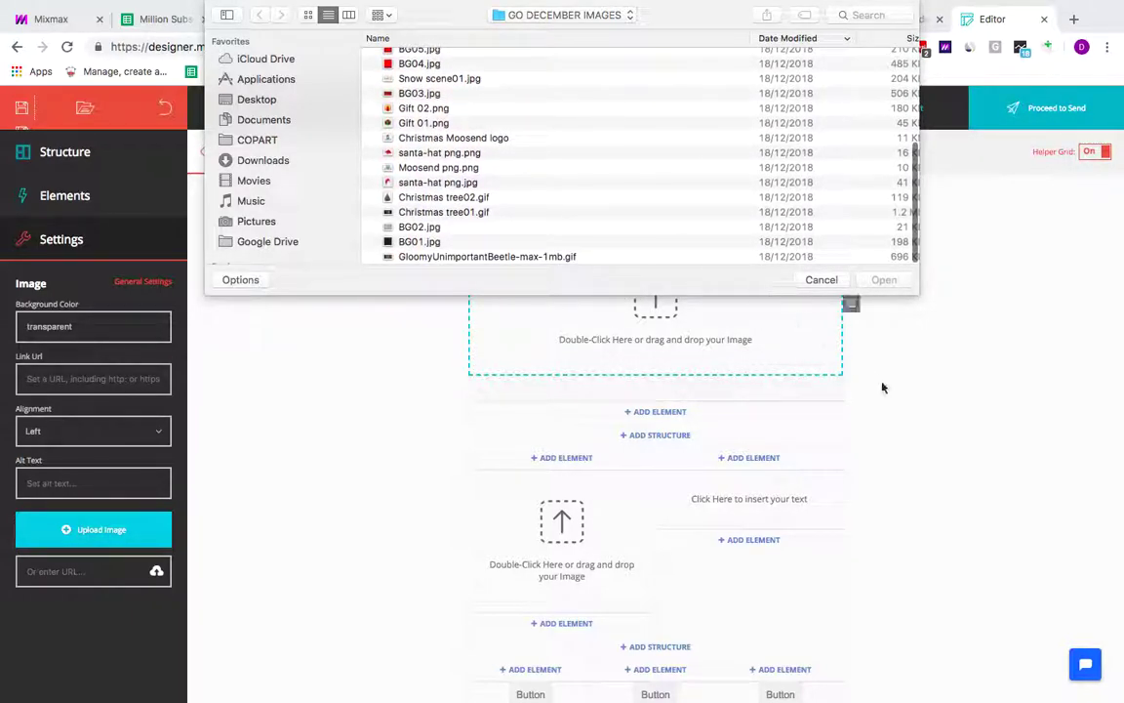
pyautogui.click(428, 172)
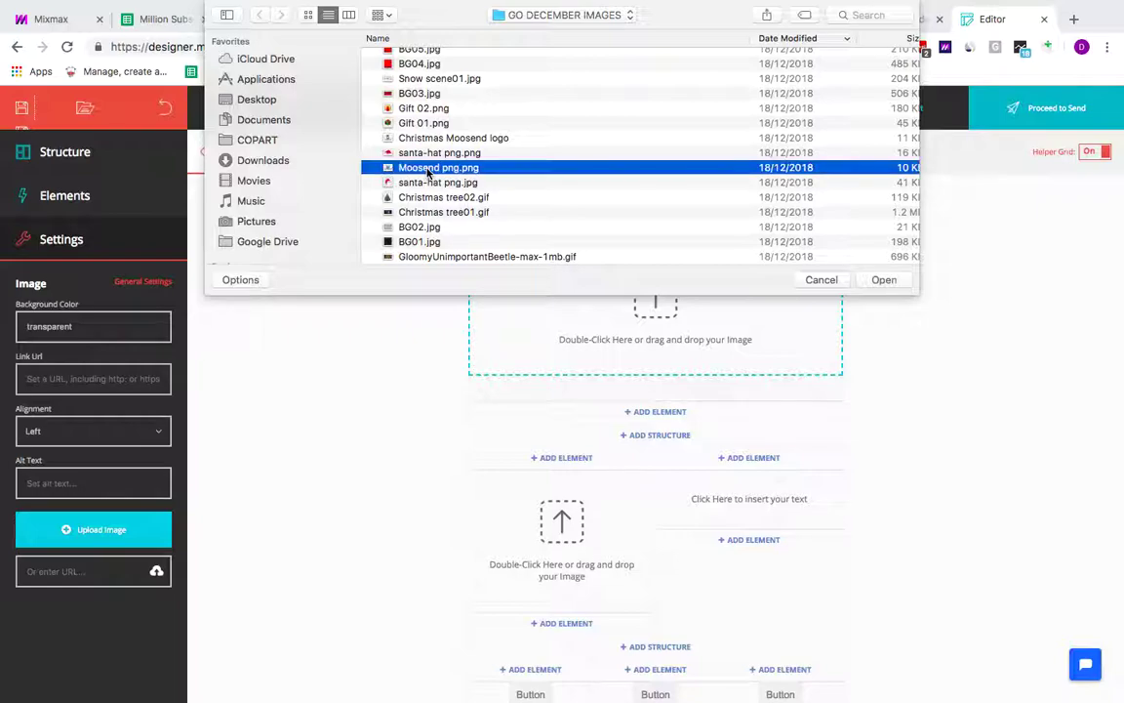
pyautogui.doubleClick(427, 168)
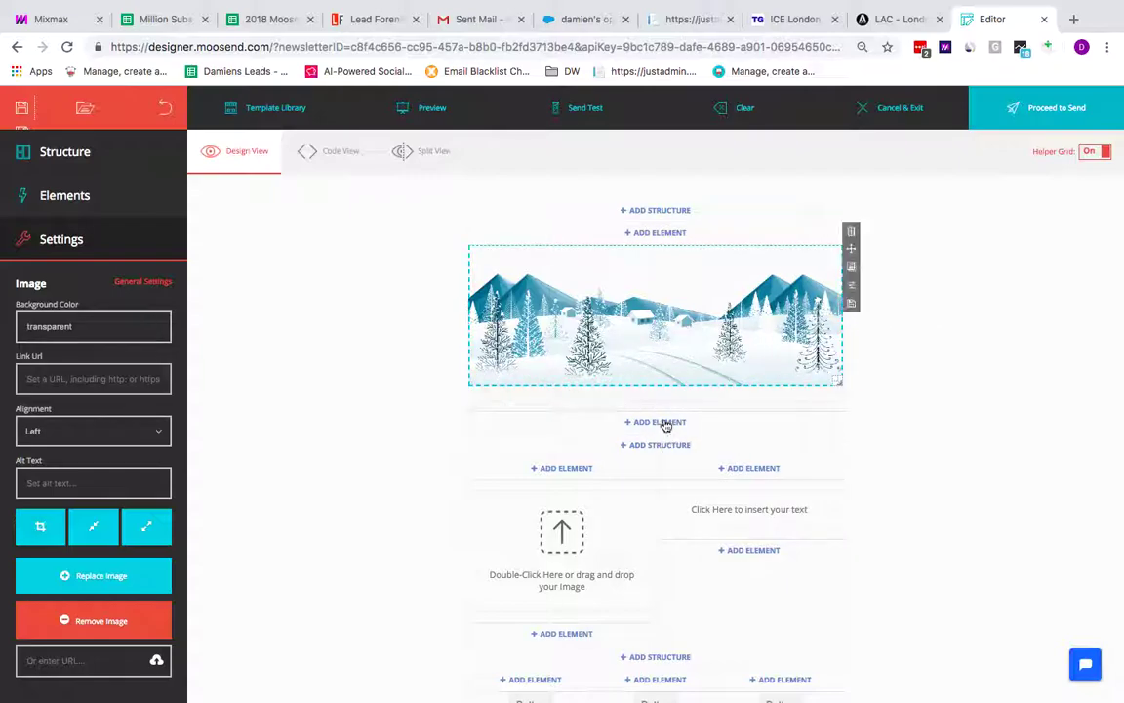
# Step: Save the full-width snow picture container as a reusable clone block named "Header 01"
pyautogui.click(853, 307)
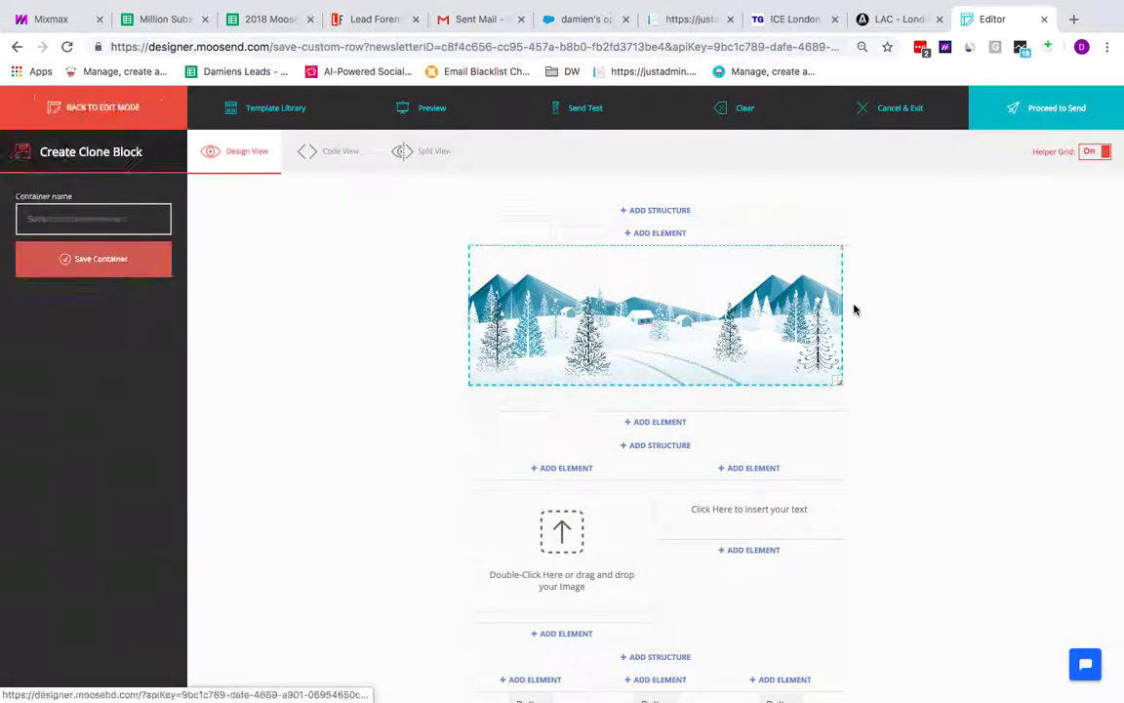
pyautogui.click(84, 218)
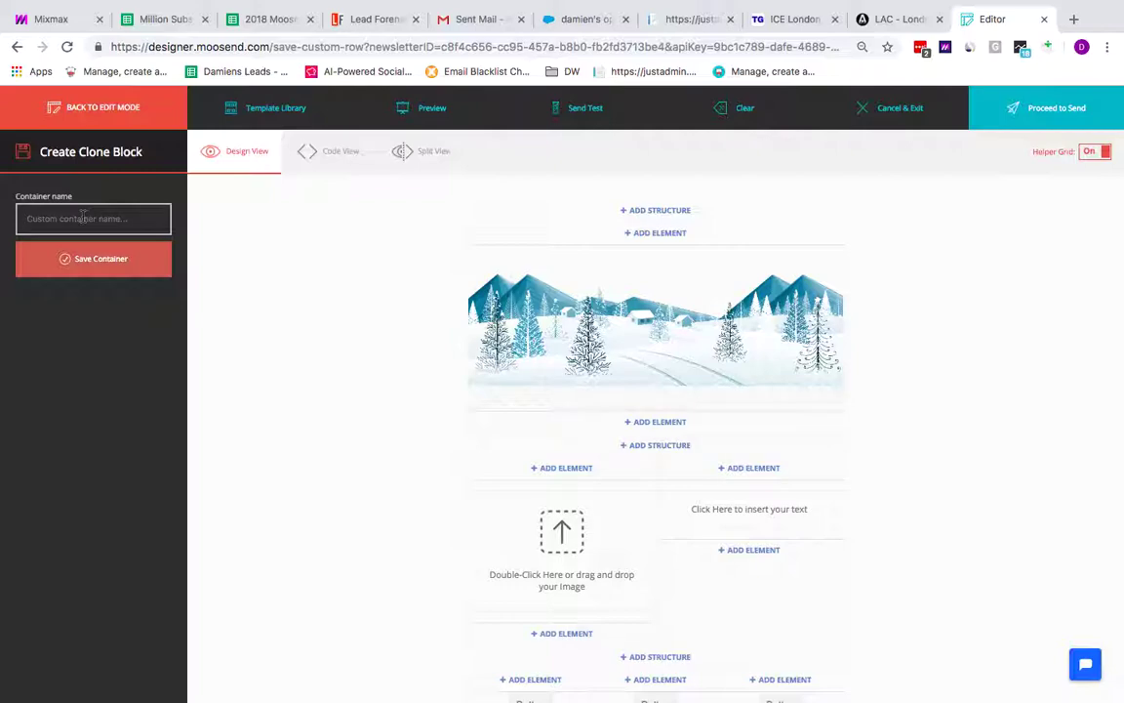
pyautogui.write('Header 01')
pyautogui.click(124, 259)
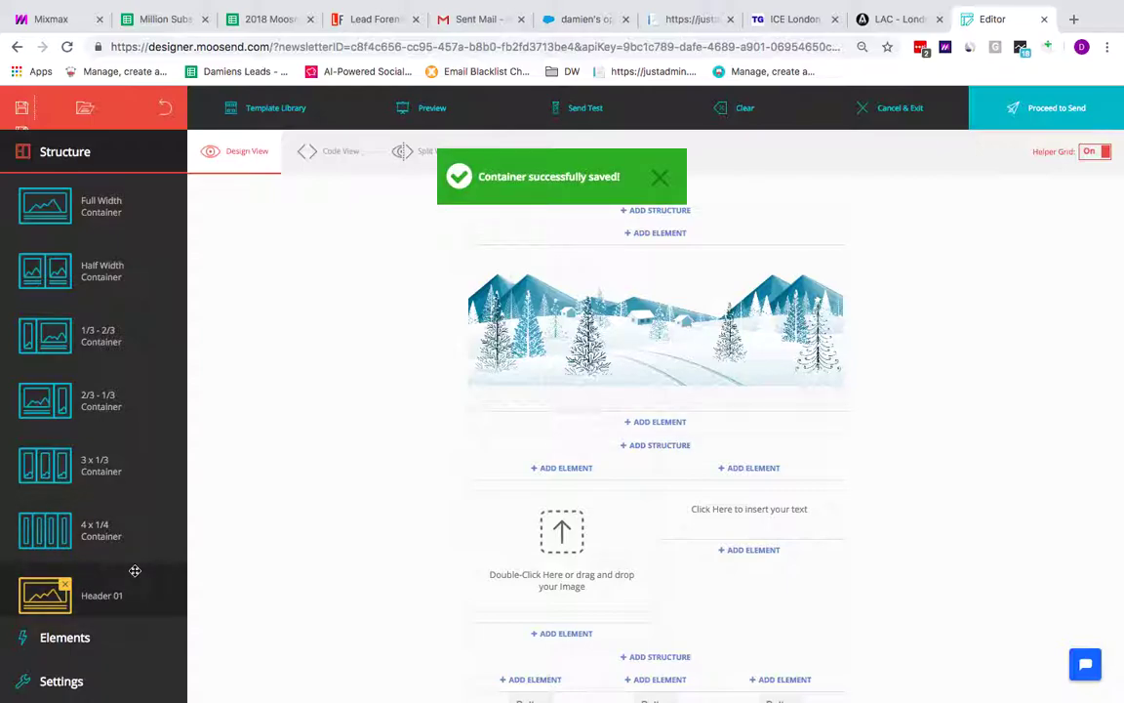
# Step: Insert the saved Header 01 container between the snow picture row and the half-width row
pyautogui.scroll(-3, 92, 435)
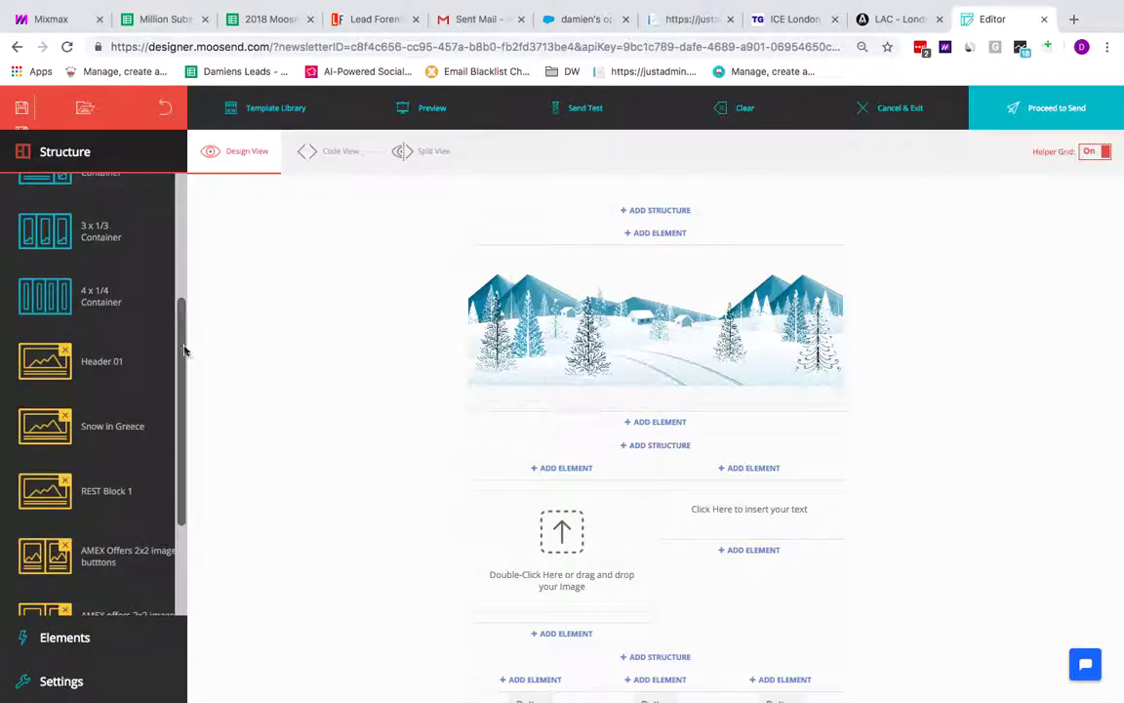
pyautogui.moveTo(54, 361); pyautogui.dragTo(647, 454)
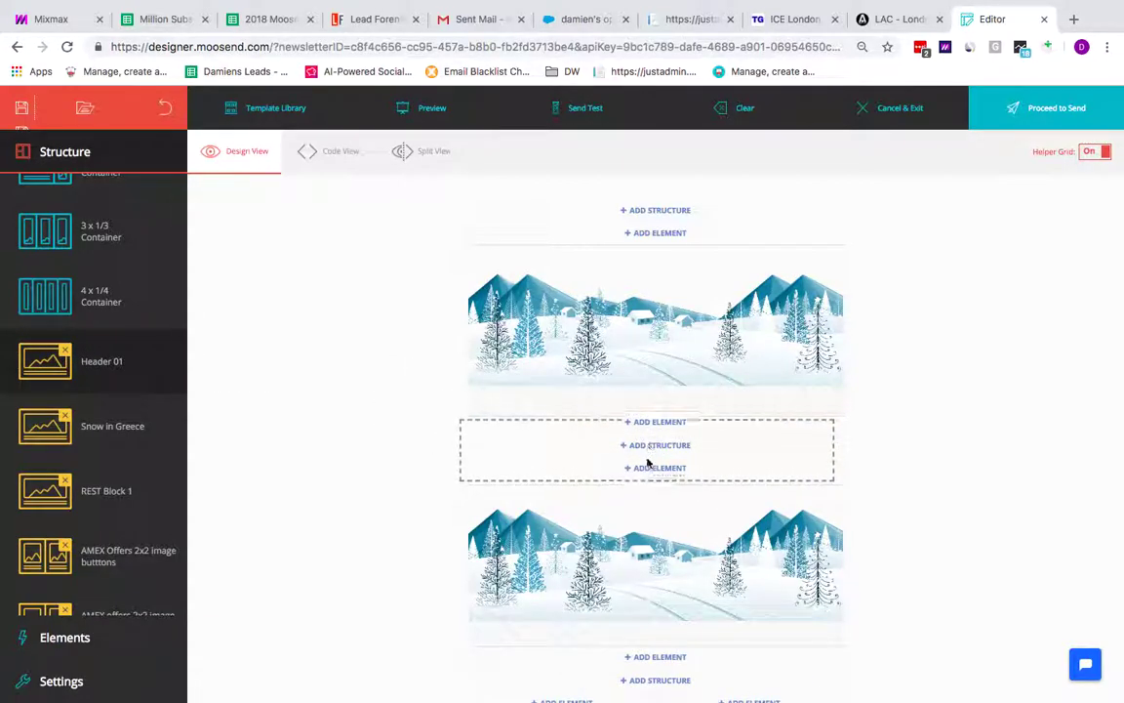
pyautogui.scroll(-3, 589, 451)
pyautogui.scroll(3, 681, 327)
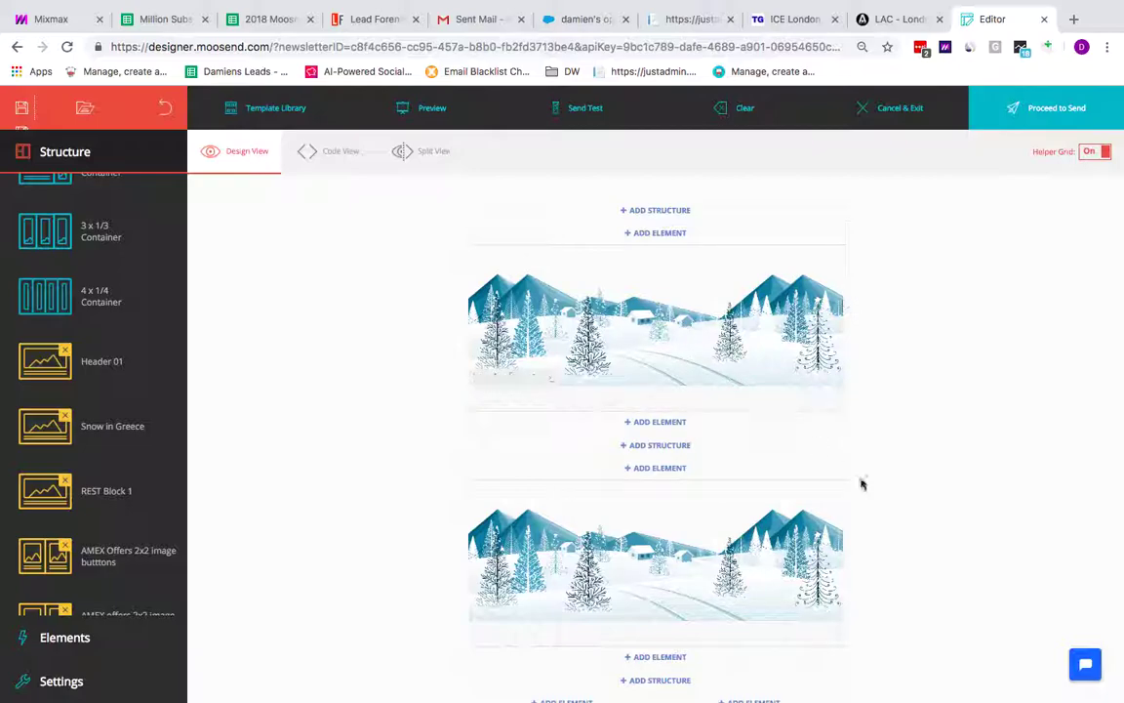
pyautogui.moveTo(735, 434)
pyautogui.scroll(-1, 735, 434)
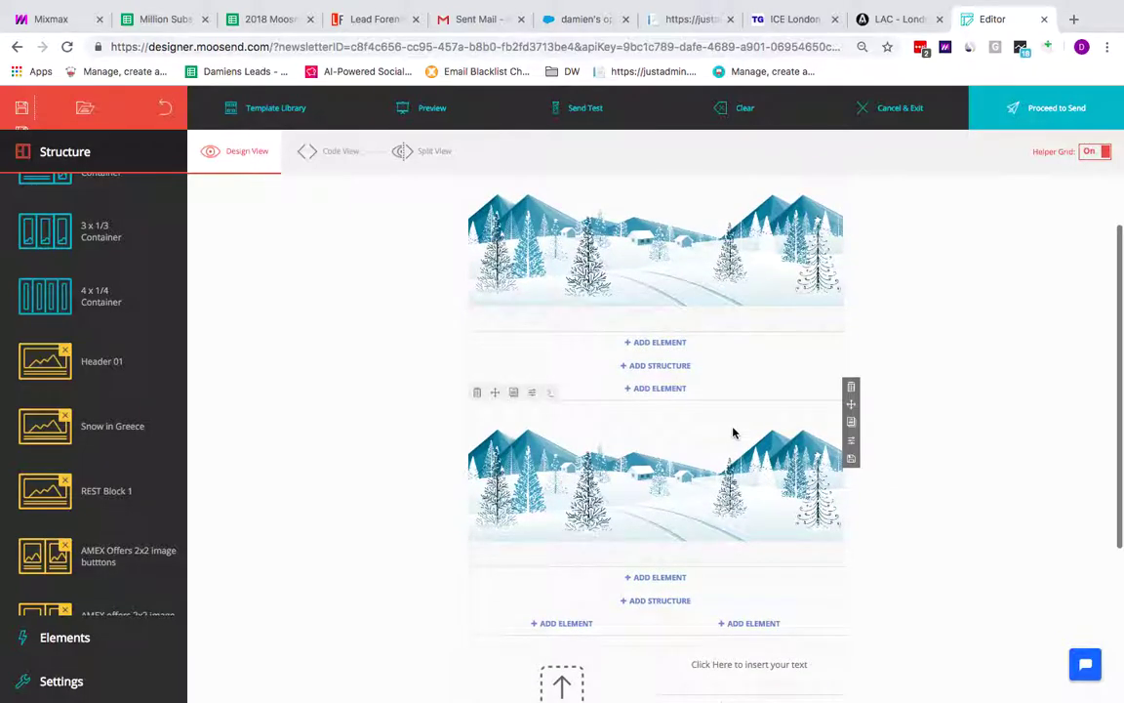
pyautogui.scroll(1, 673, 319)
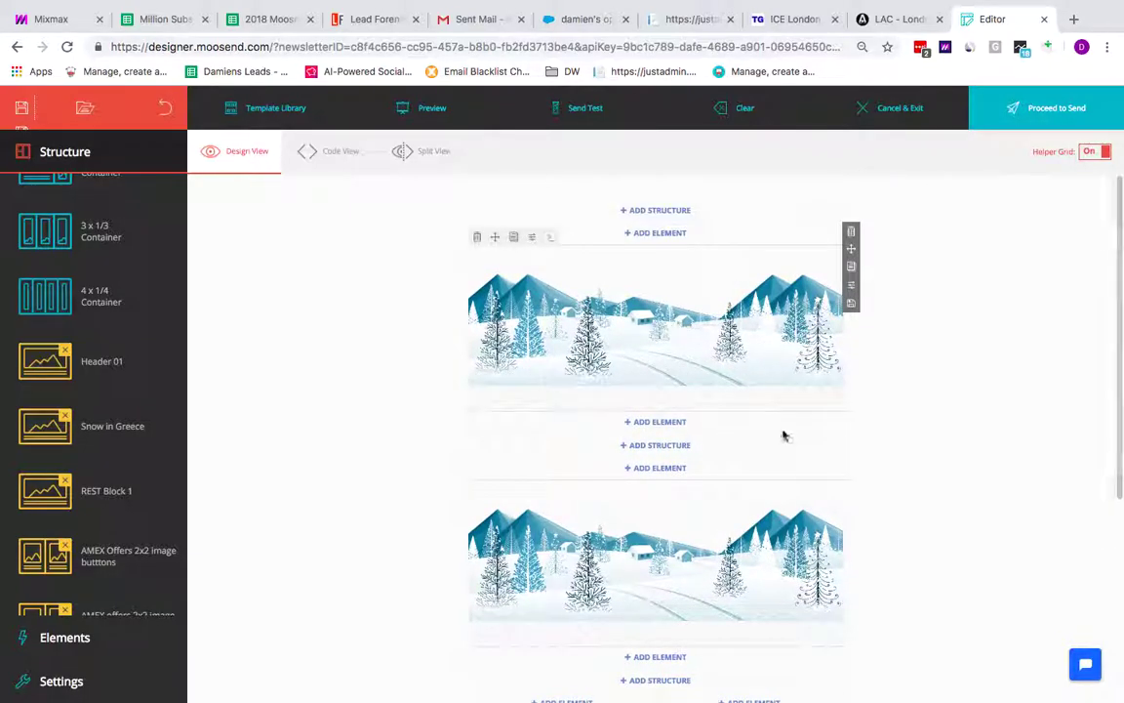
# Step: Remove the inserted Header 01 row beneath the original snow picture row and confirm the removal
pyautogui.moveTo(849, 488)
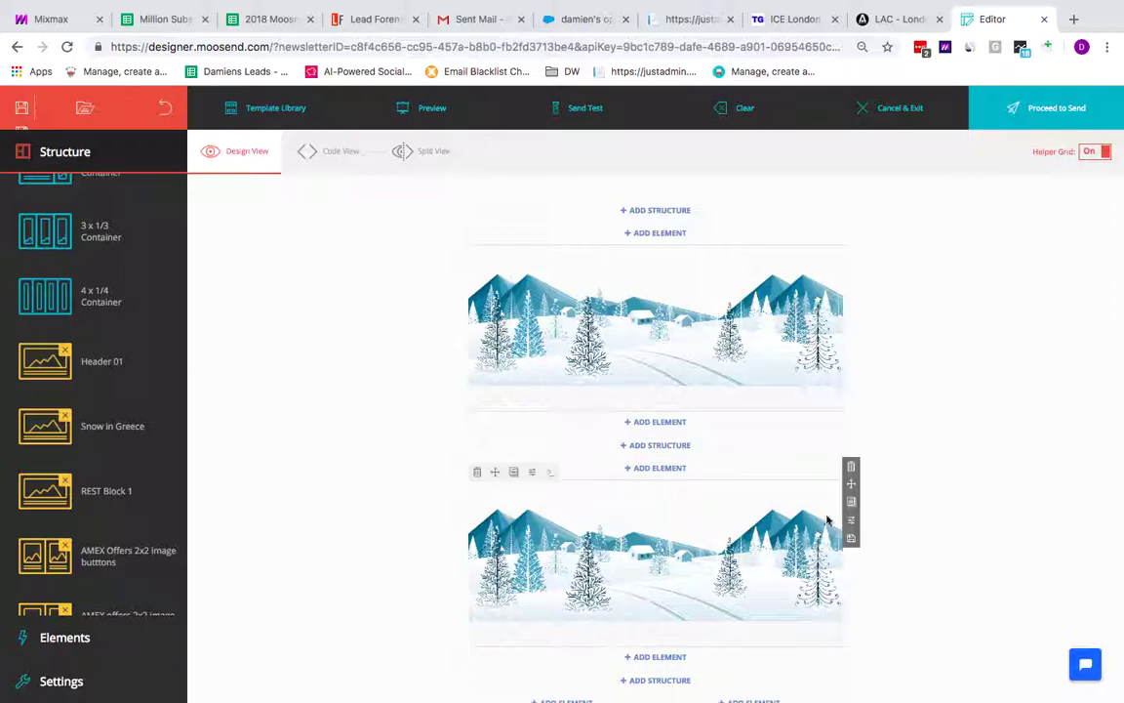
pyautogui.click(852, 473)
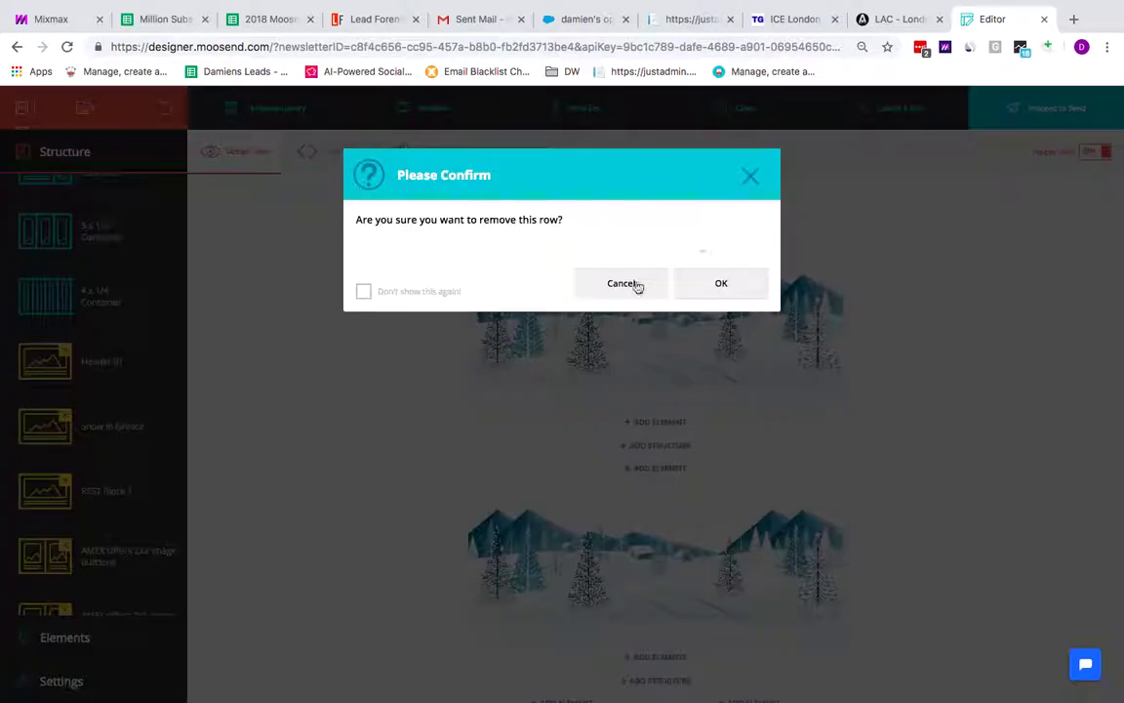
pyautogui.click(710, 284)
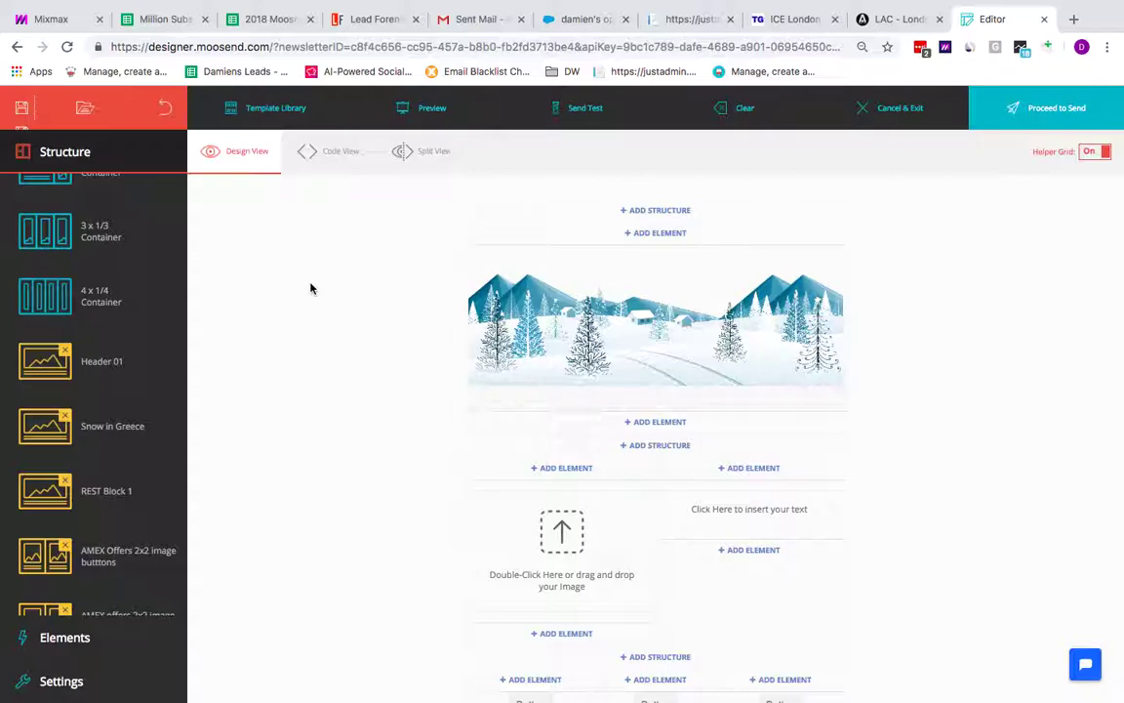
pyautogui.scroll(4, 146, 376)
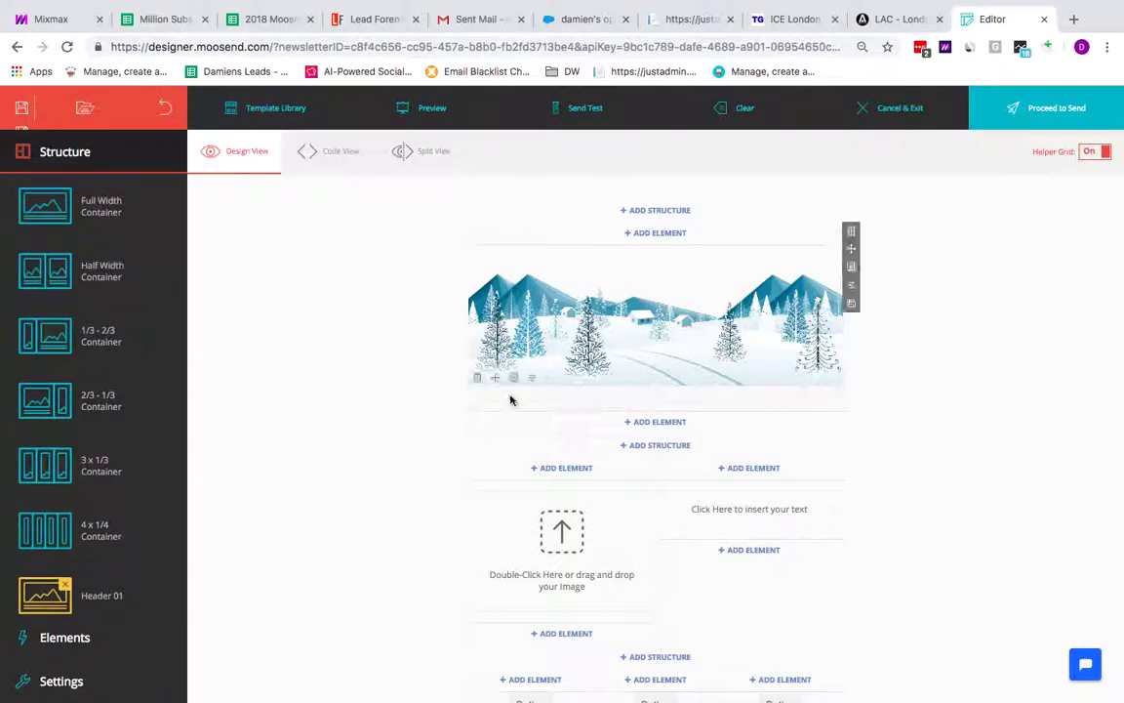
# Step: Add a text element directly below the snow picture and open it for editing
pyautogui.click(667, 422)
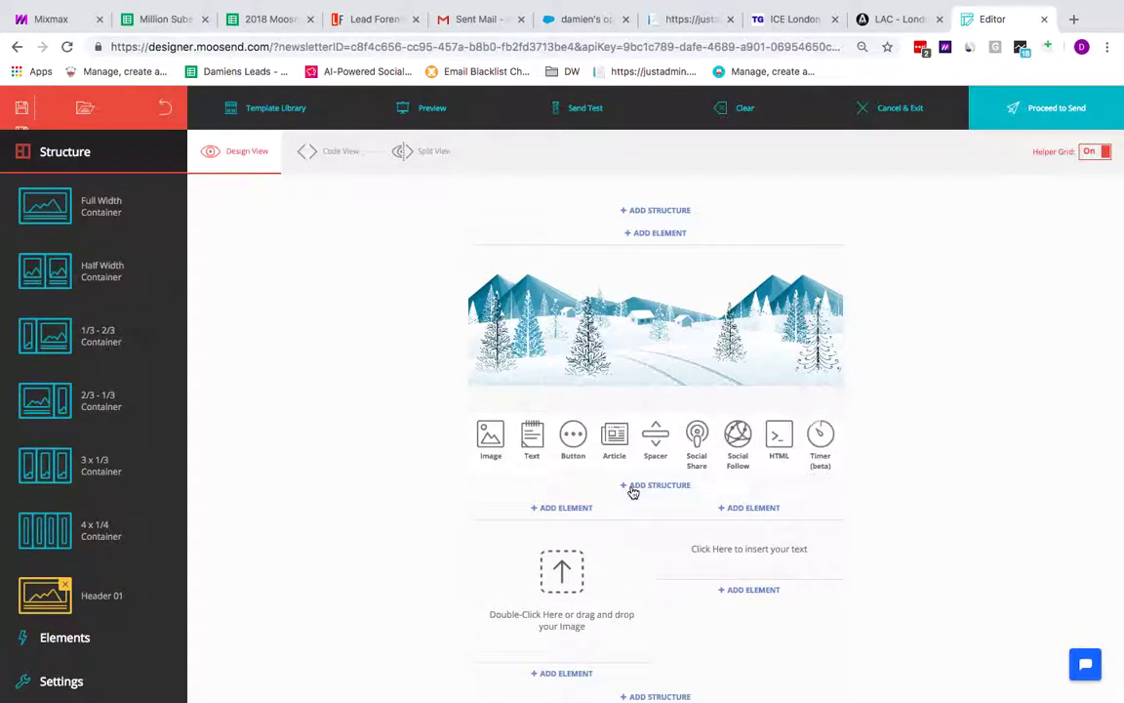
pyautogui.click(535, 445)
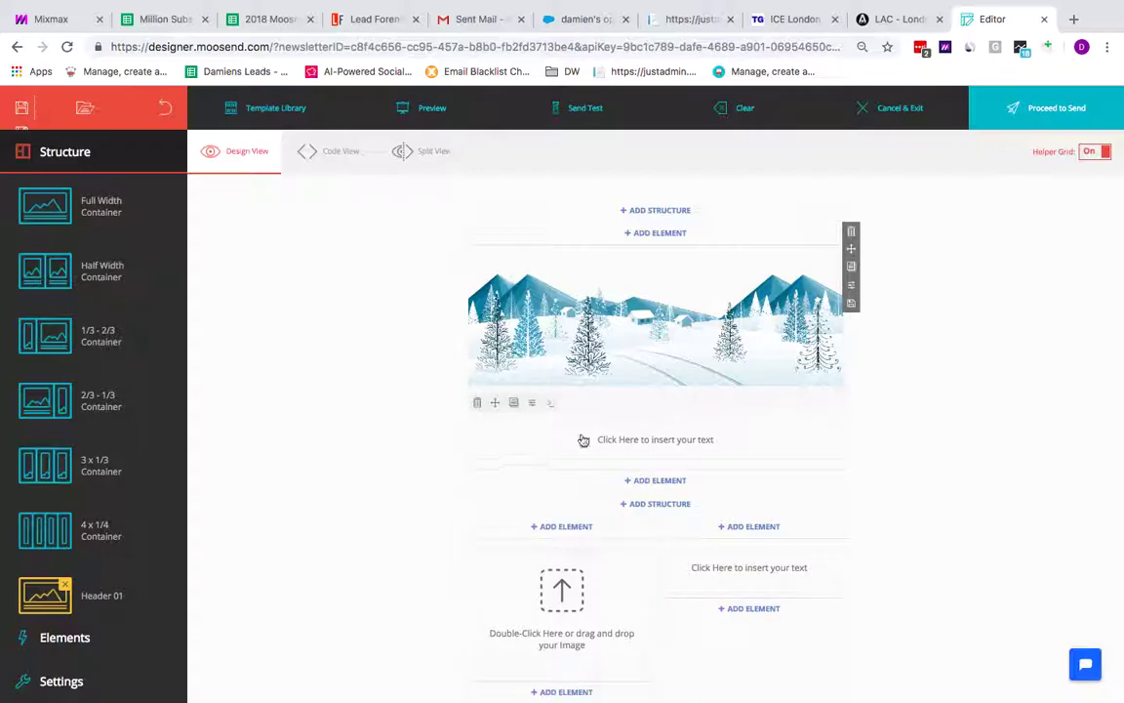
pyautogui.click(664, 449)
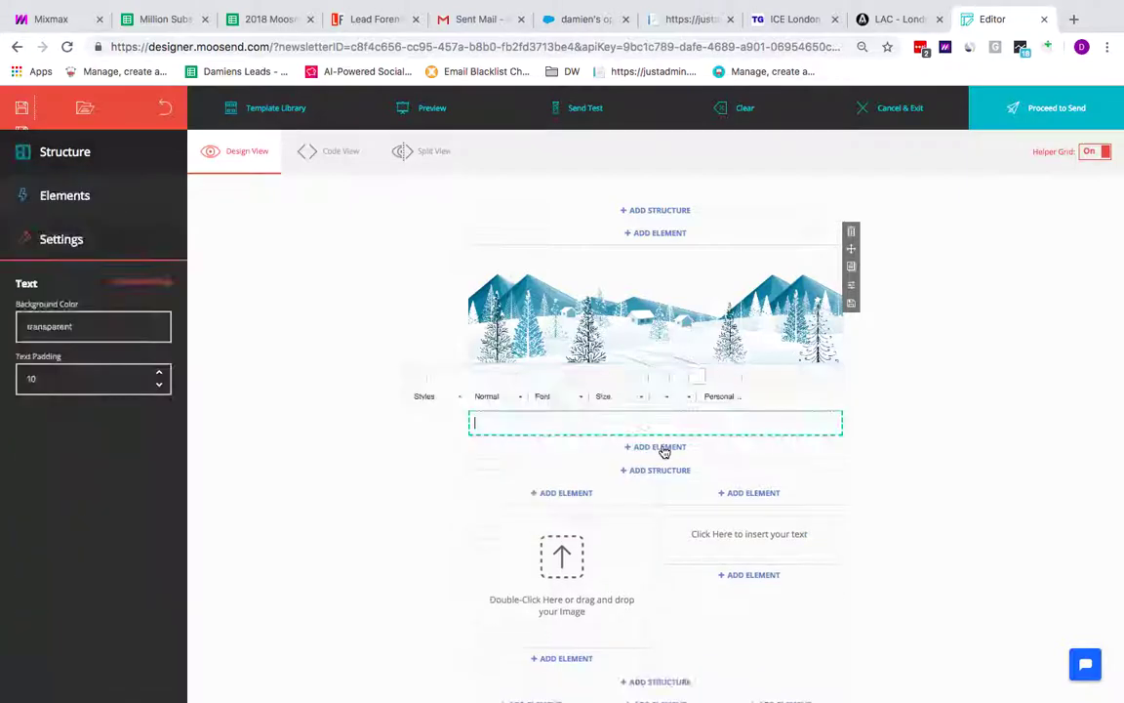
# Step: Review the new text's paragraph format, font and size choices, and show the elements that can be added below it
pyautogui.click(522, 399)
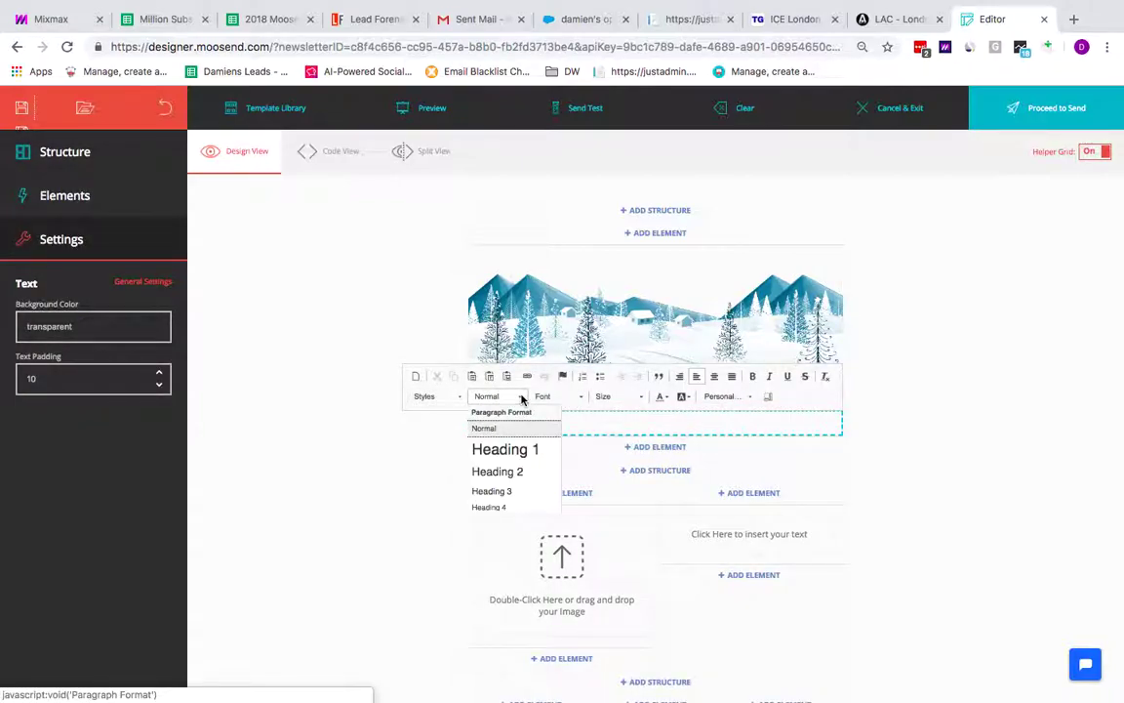
pyautogui.click(510, 398)
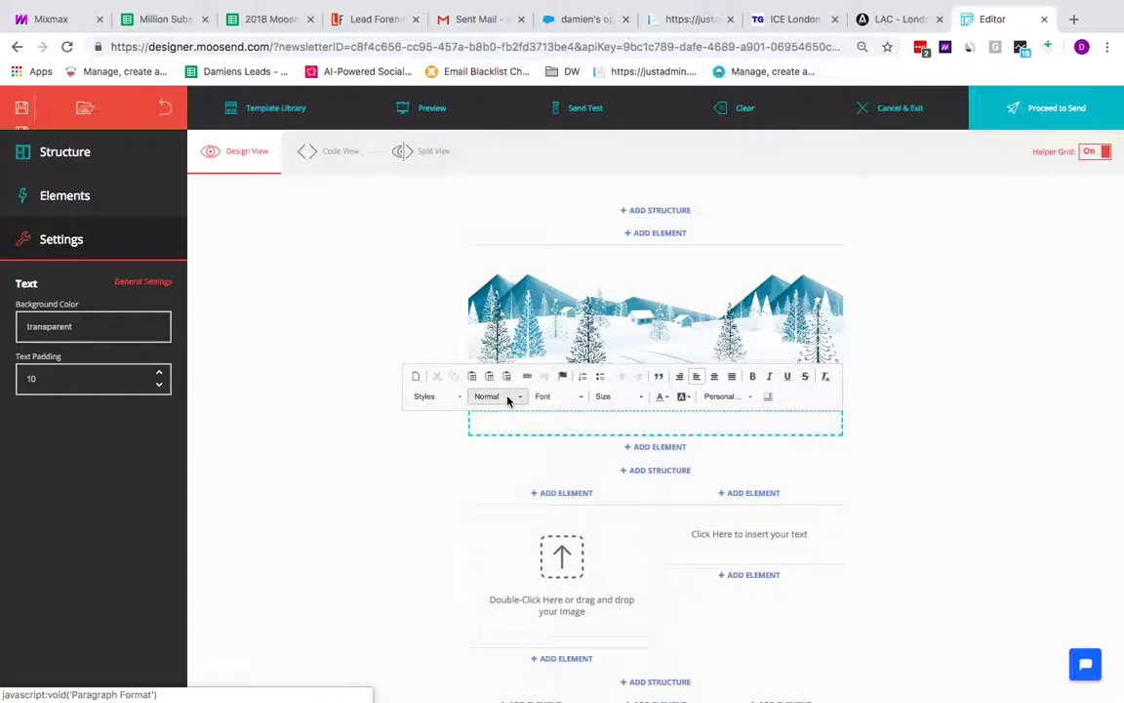
pyautogui.click(579, 396)
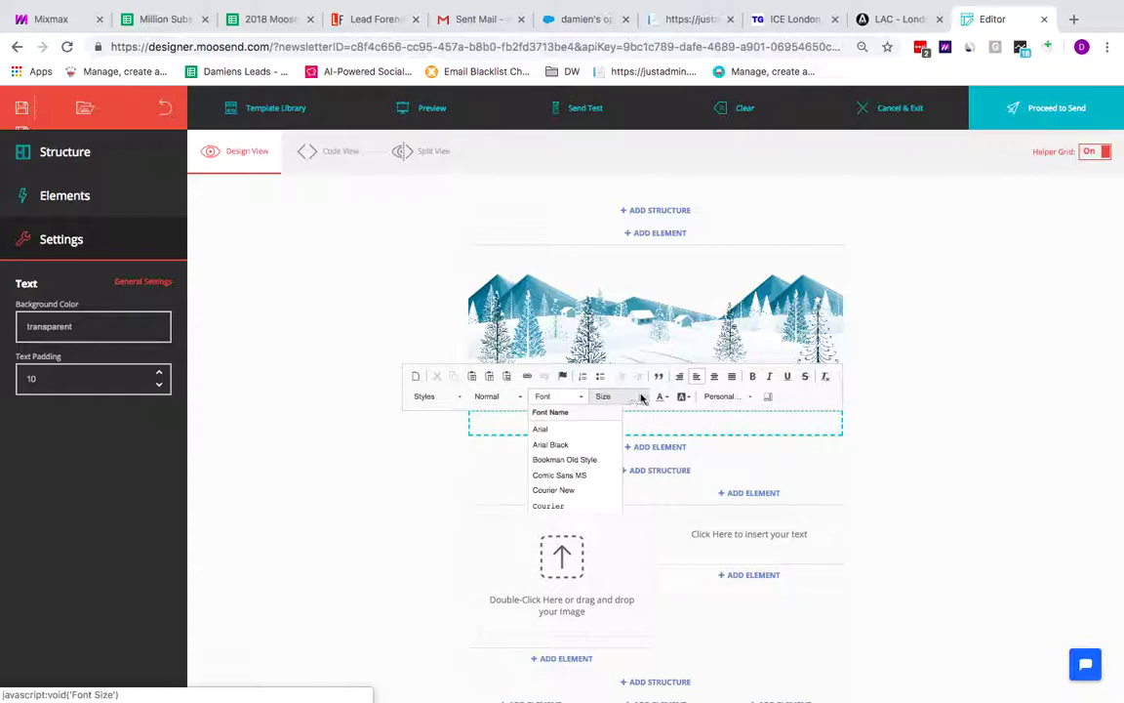
pyautogui.click(641, 396)
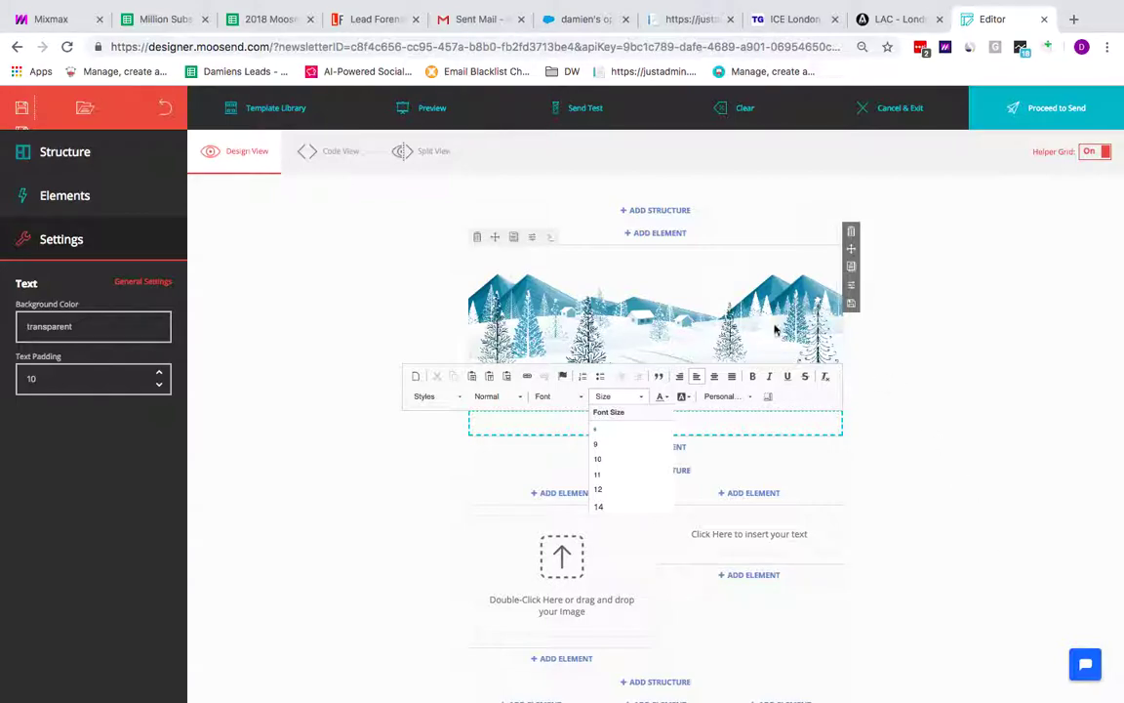
pyautogui.click(887, 424)
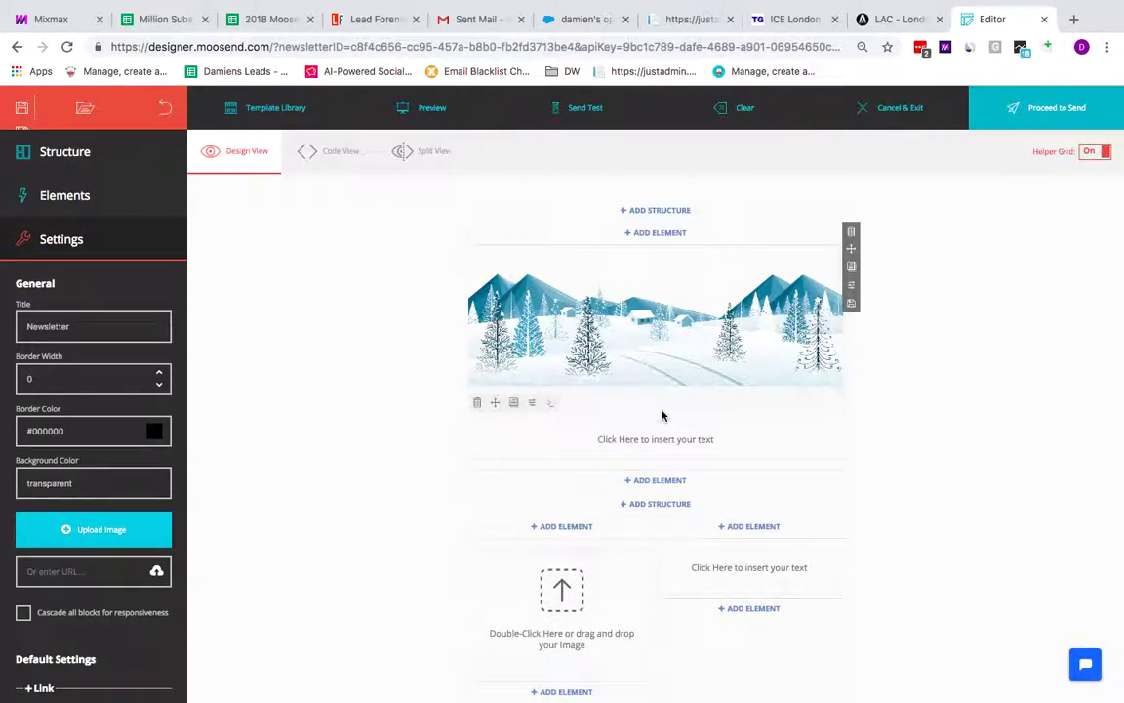
pyautogui.click(654, 481)
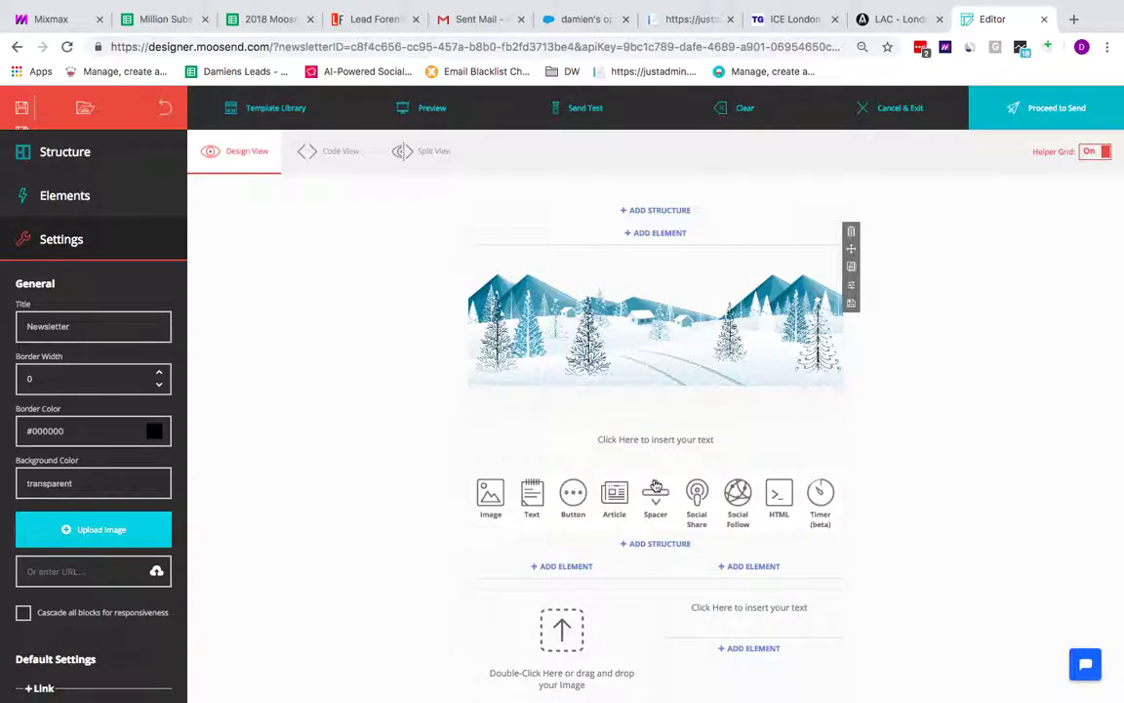
# Step: Set the button width of the first button in the three-button row to Full Width
pyautogui.scroll(-3, 723, 499)
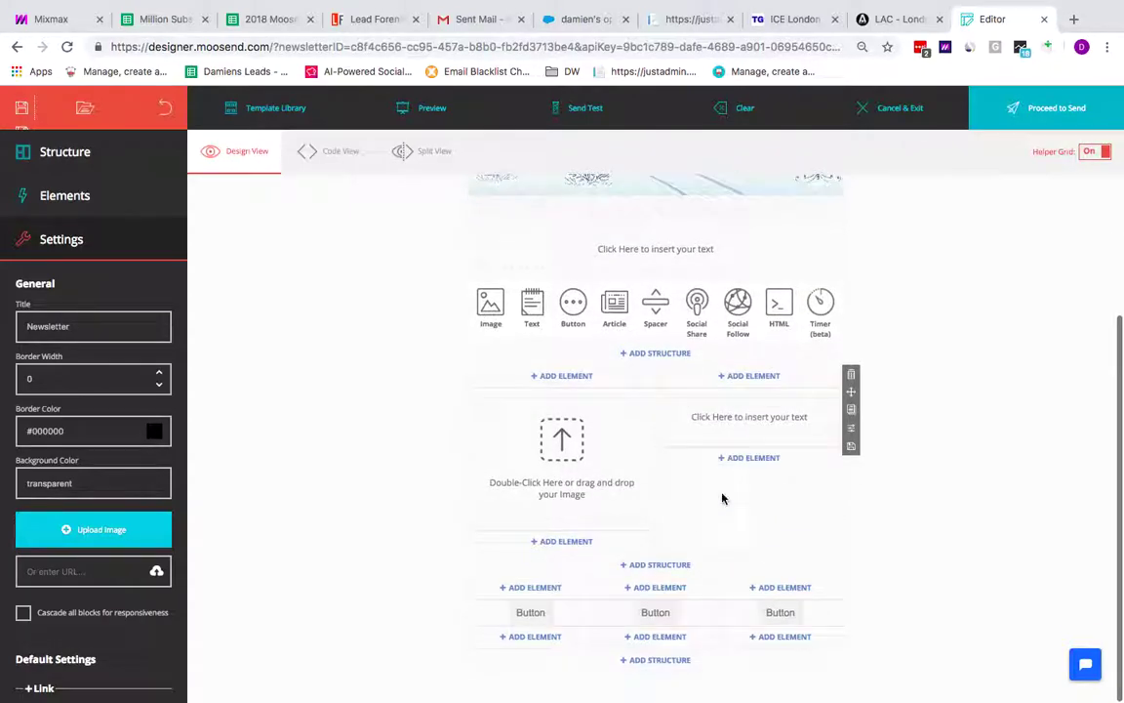
pyautogui.click(539, 612)
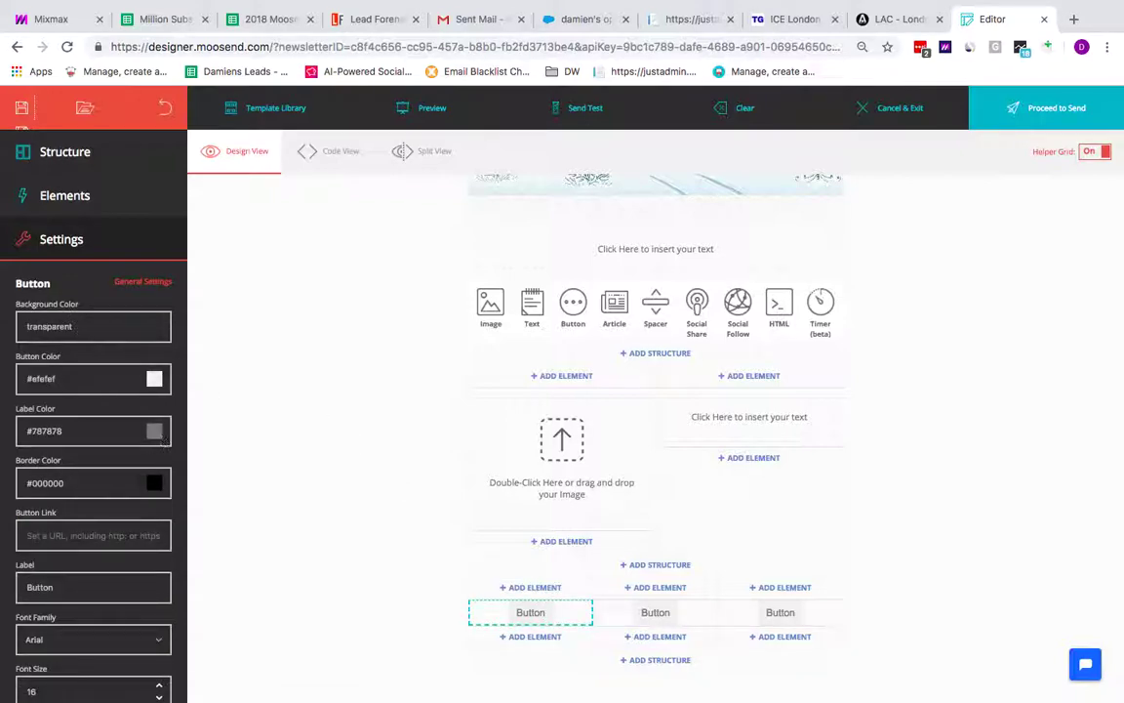
pyautogui.scroll(-1, 86, 371)
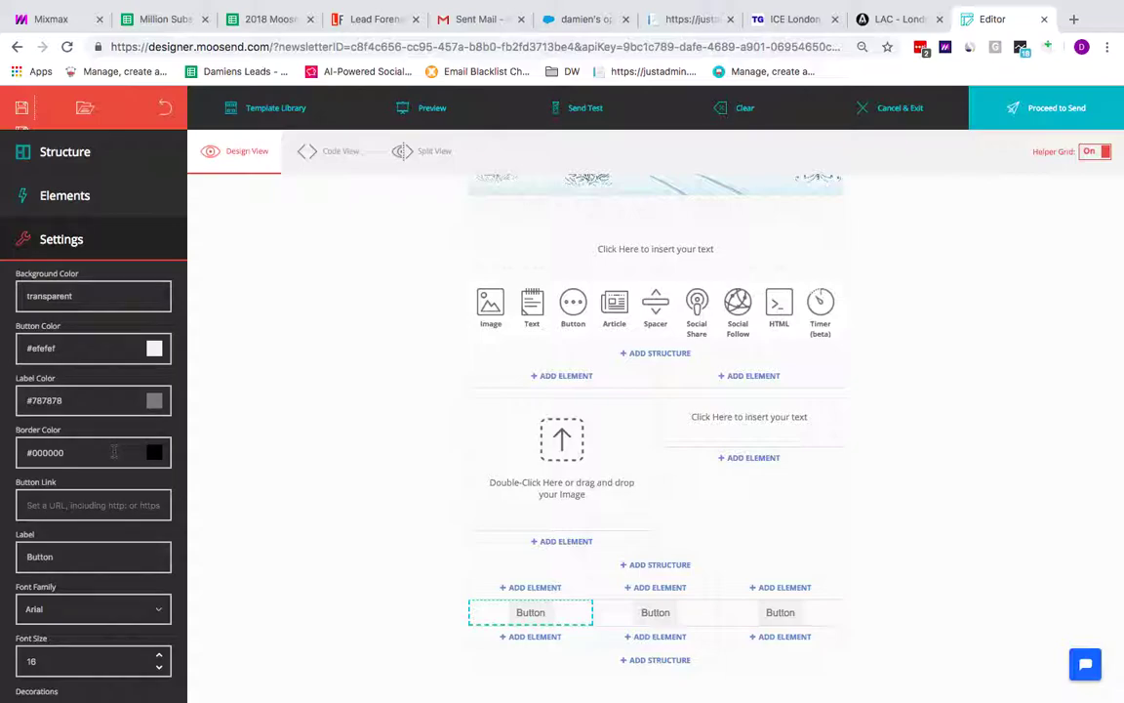
pyautogui.scroll(-5, 98, 540)
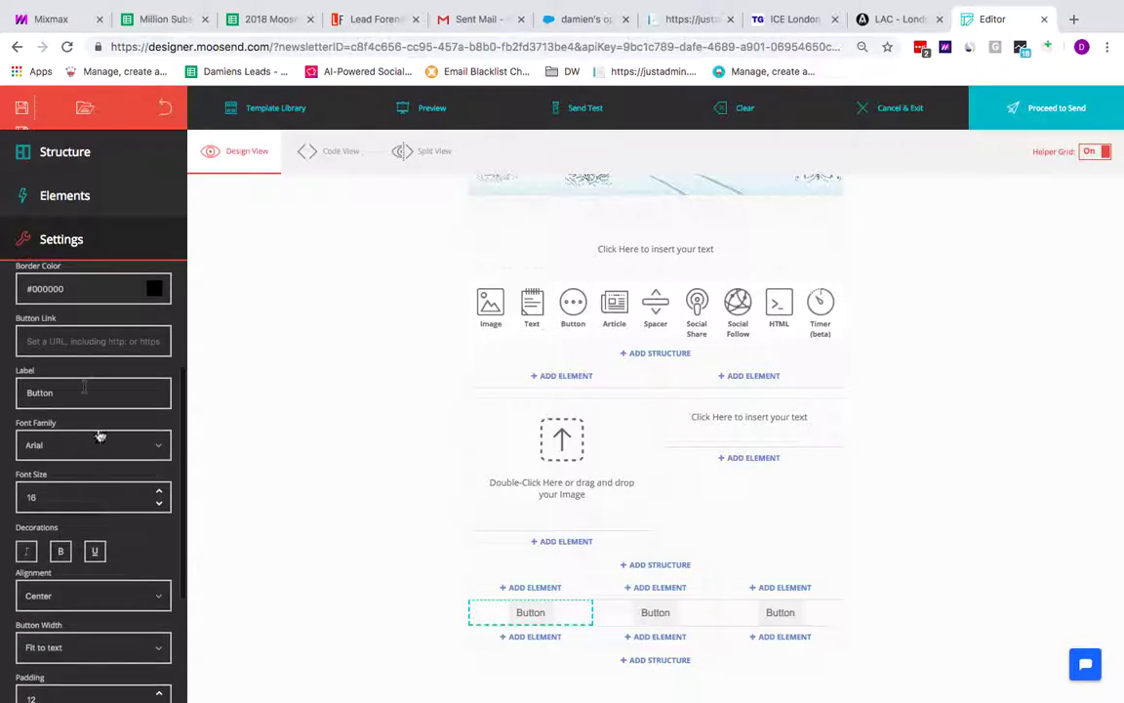
pyautogui.scroll(-2, 85, 420)
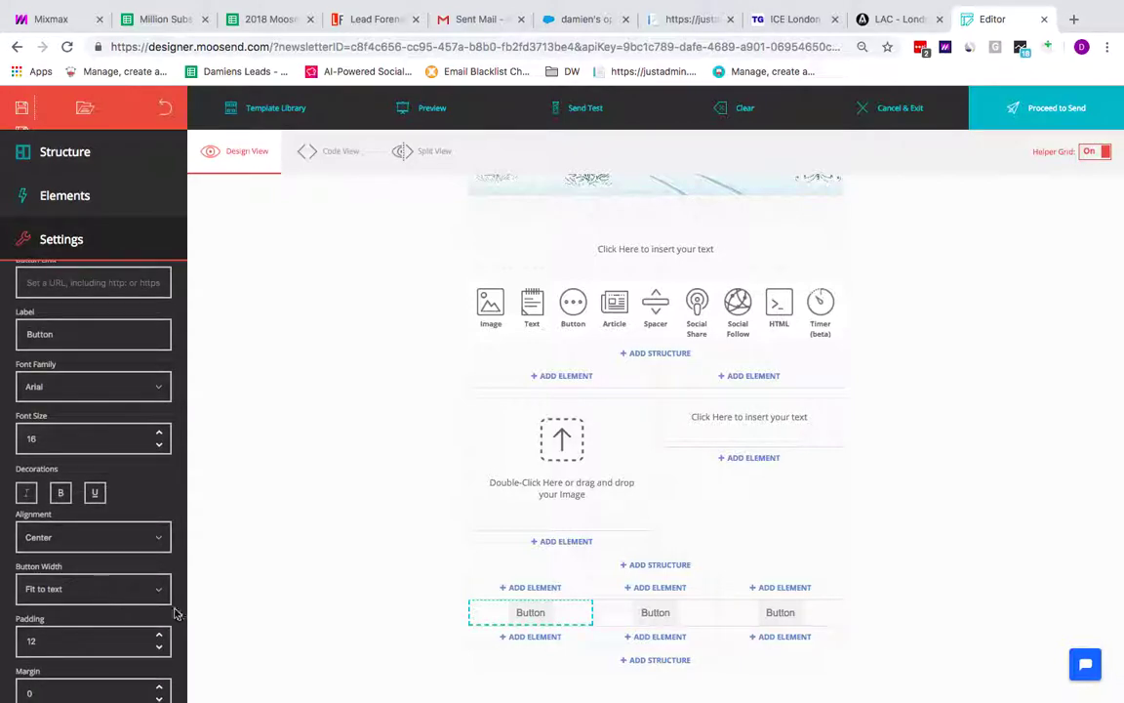
pyautogui.click(163, 589)
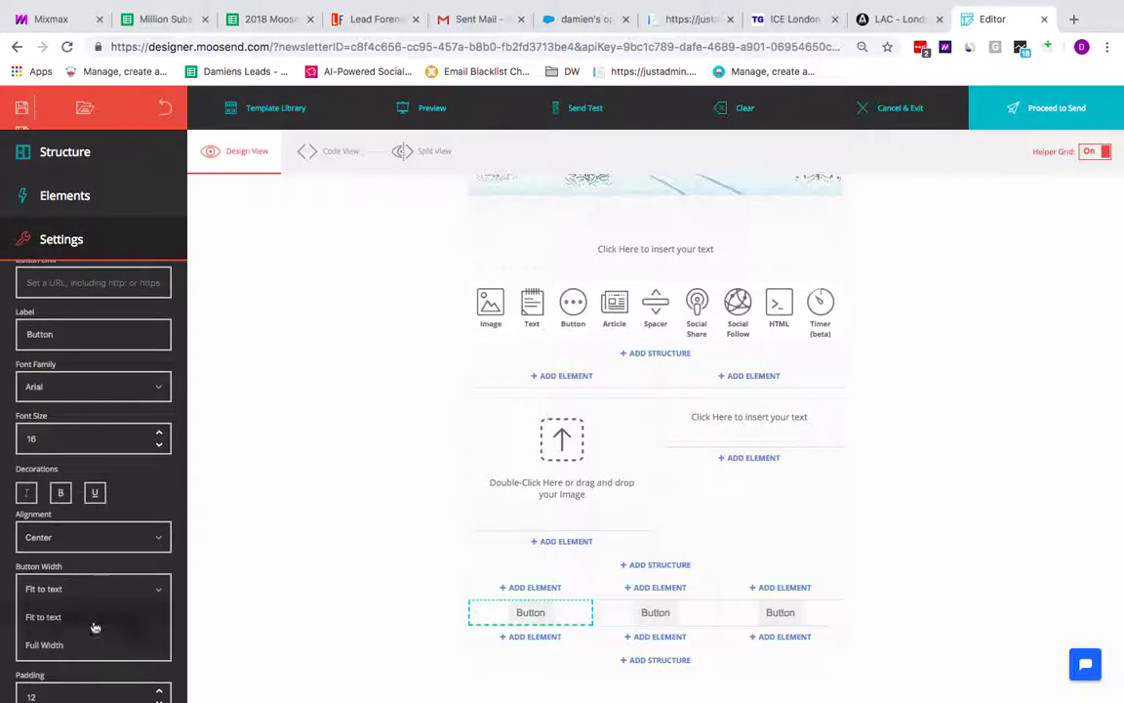
pyautogui.click(71, 645)
# Step: Set the button width of the middle button in the three-button row to Full Width
pyautogui.click(670, 614)
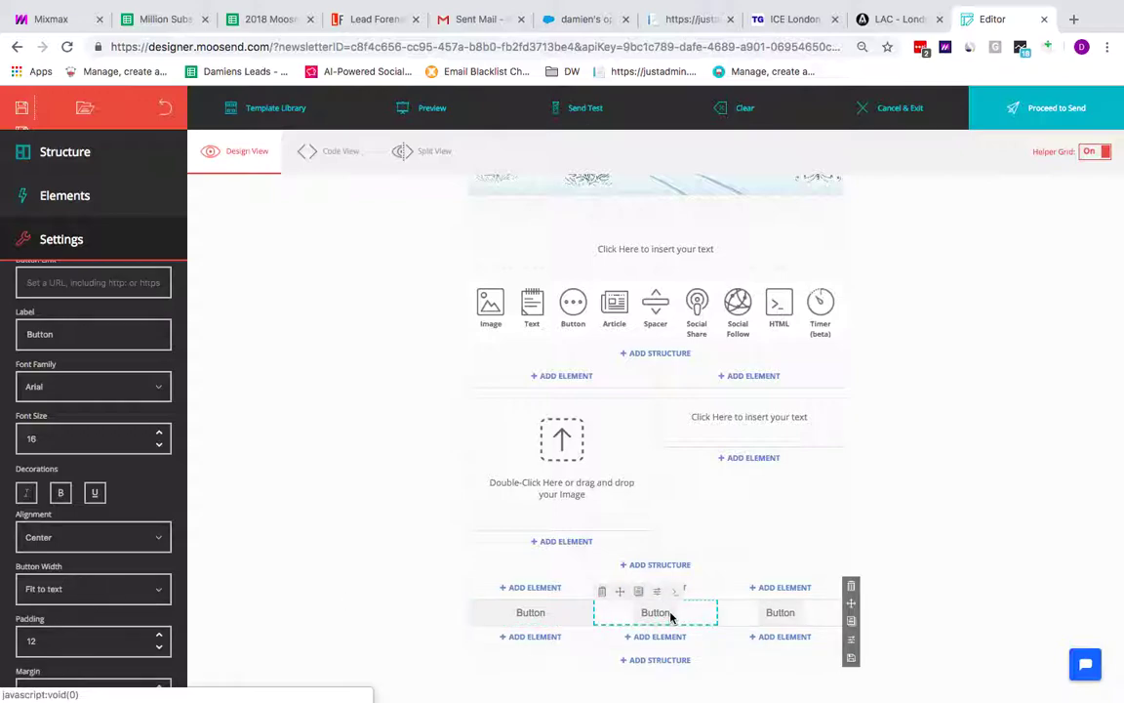
pyautogui.click(159, 590)
pyautogui.click(131, 640)
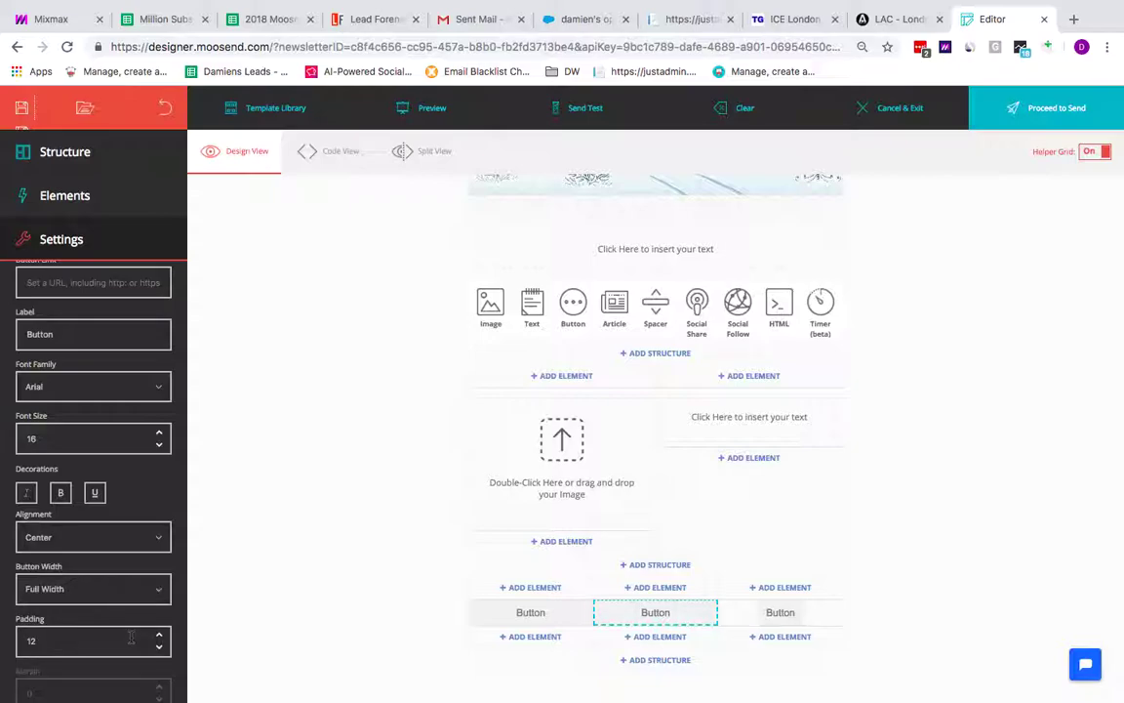
# Step: Set the button width of the third button in the three-button row to Full Width
pyautogui.click(798, 618)
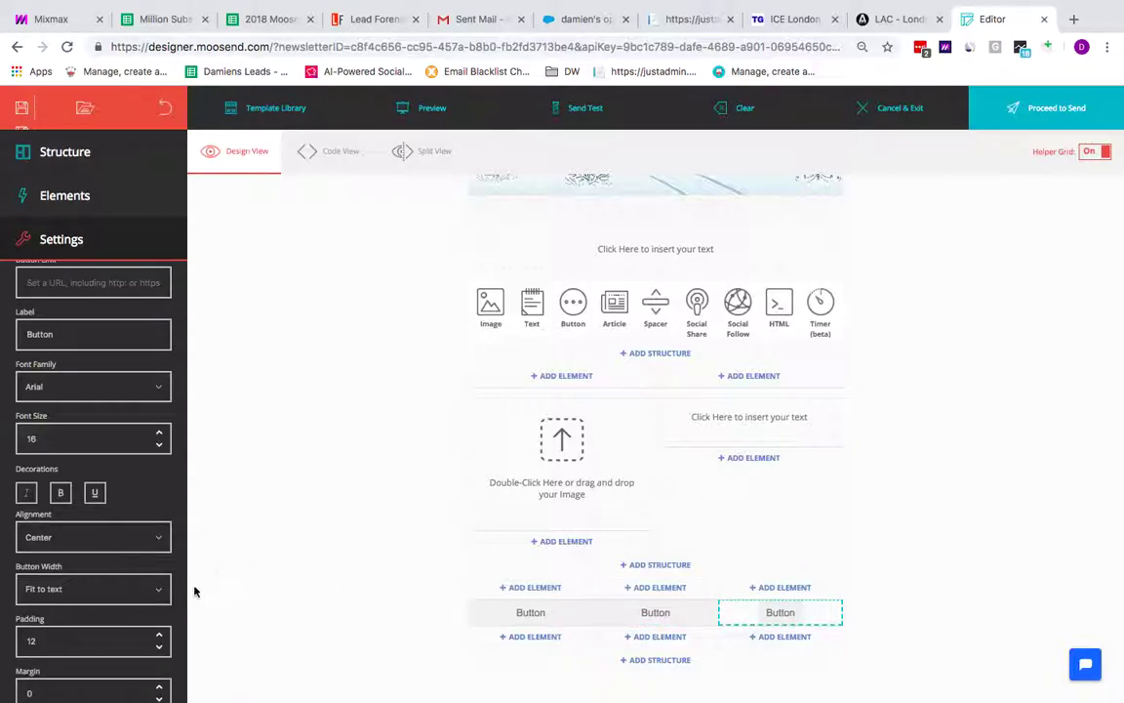
pyautogui.click(80, 592)
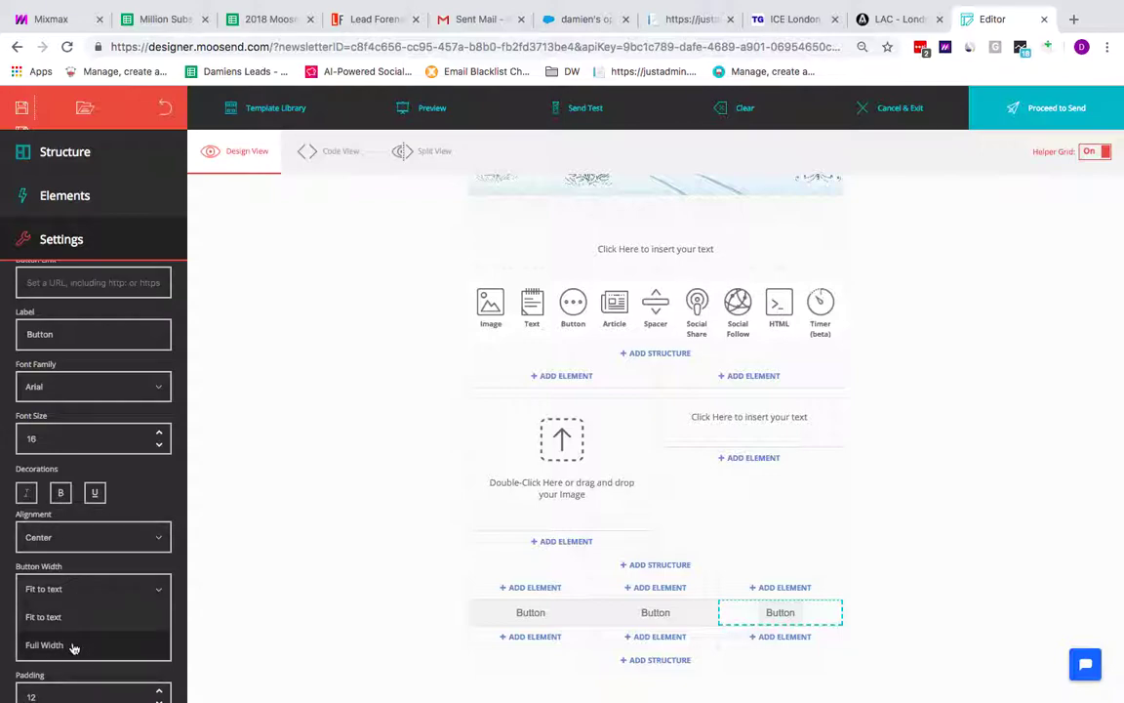
pyautogui.click(78, 644)
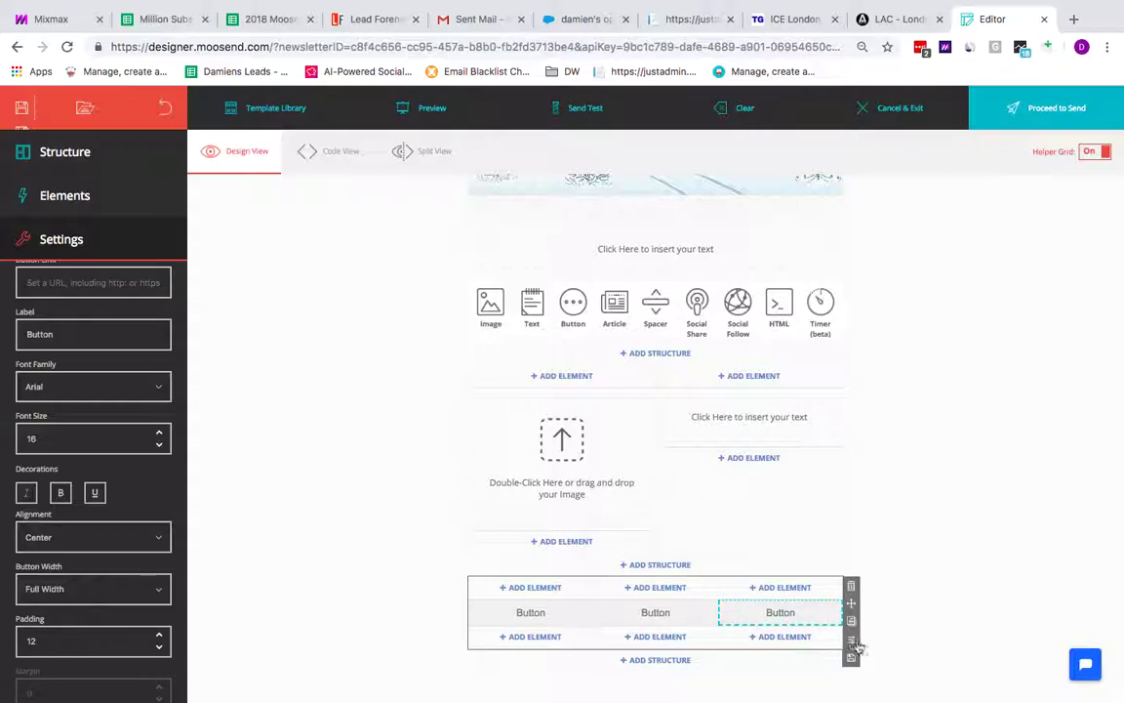
# Step: Open the structure settings of the three-button row and set its slot spacing to 10
pyautogui.click(851, 641)
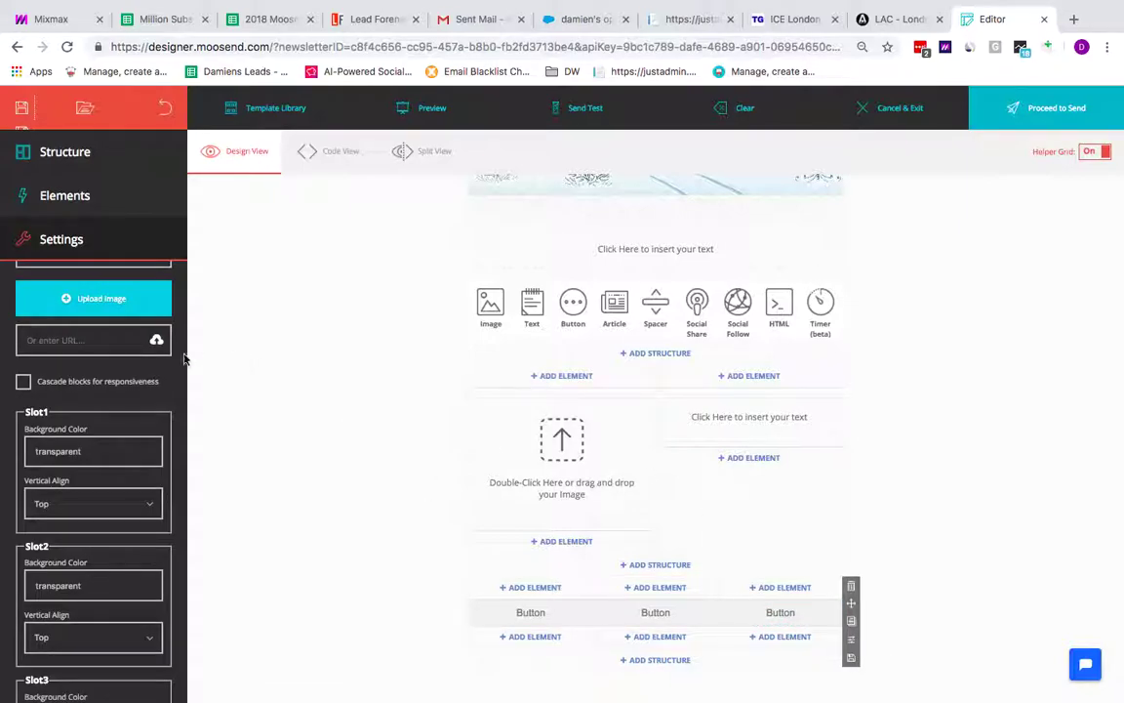
pyautogui.scroll(-1, 130, 399)
pyautogui.scroll(3, 114, 445)
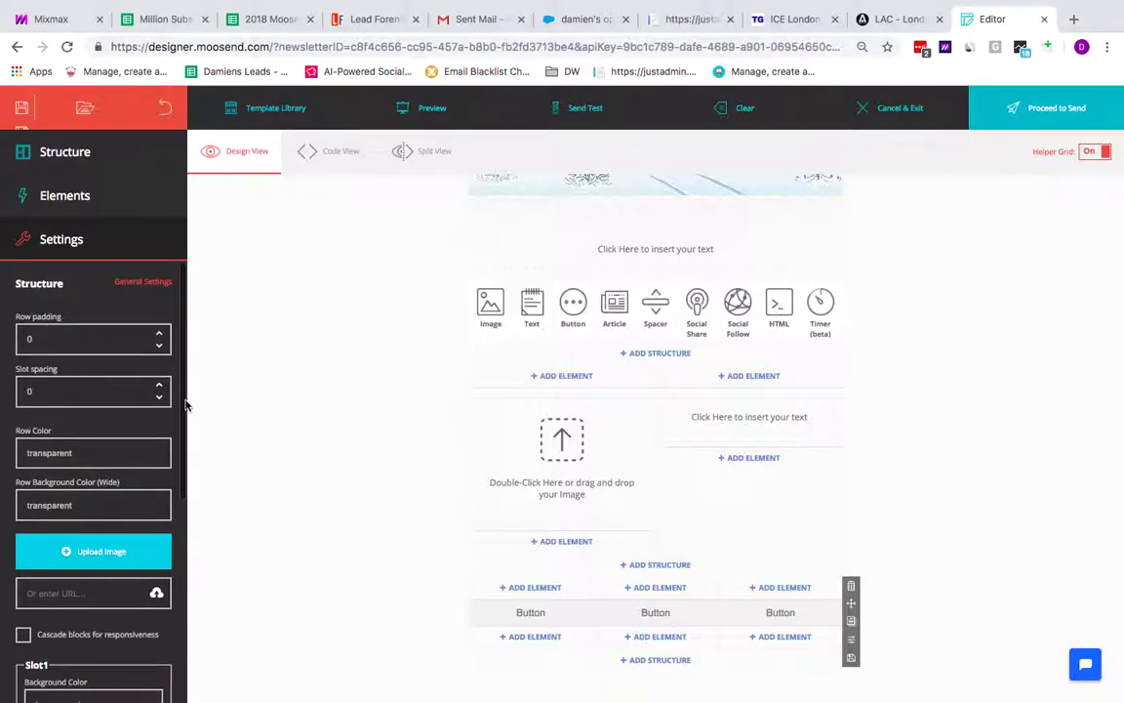
pyautogui.scroll(10, 161, 391)
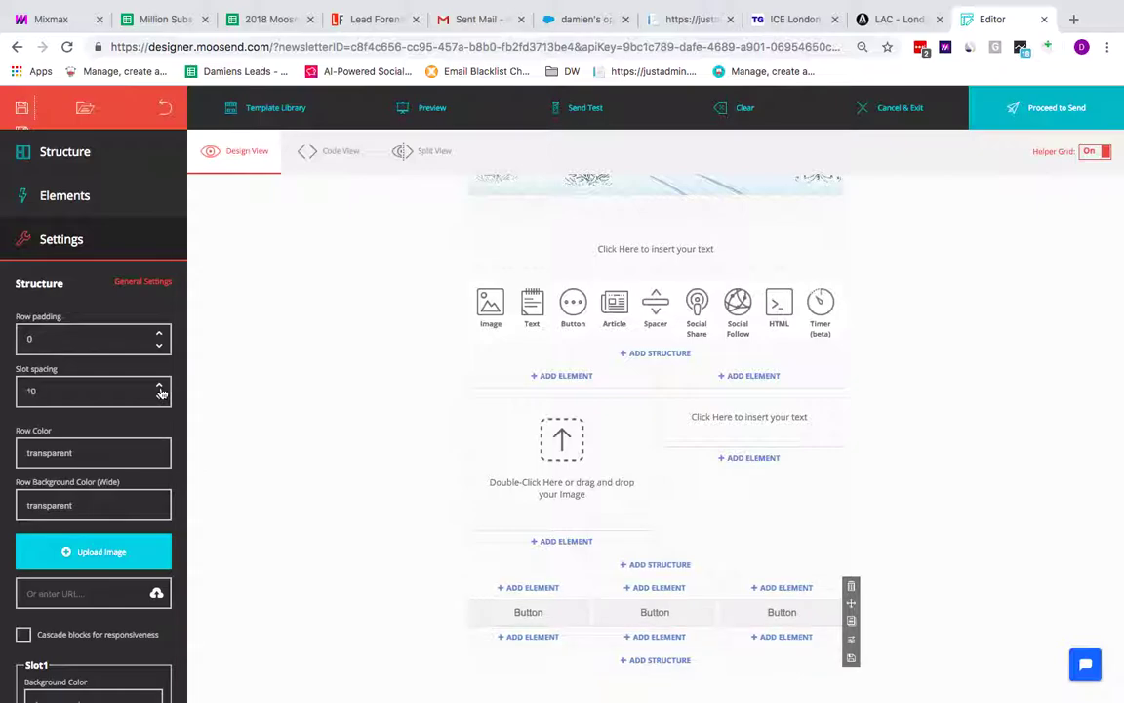
pyautogui.moveTo(545, 619)
# Step: Add a Social Share element below the text under the snow picture and include LinkedIn in it
pyautogui.scroll(2, 658, 417)
pyautogui.scroll(-2, 624, 427)
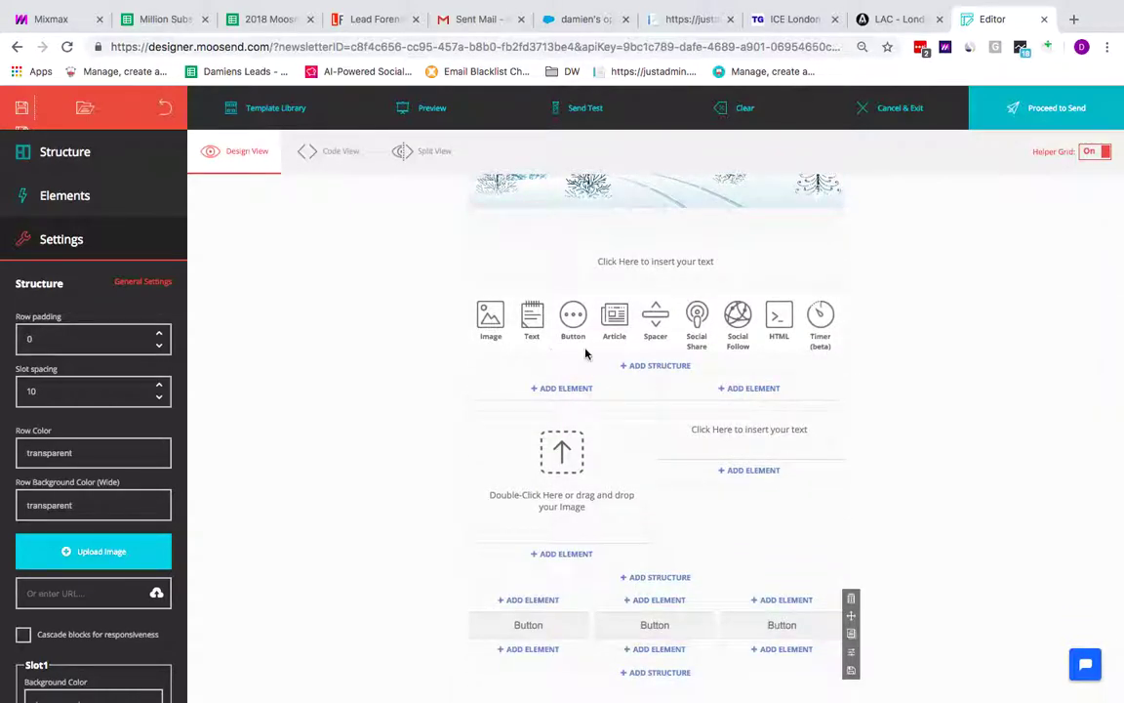
pyautogui.click(689, 312)
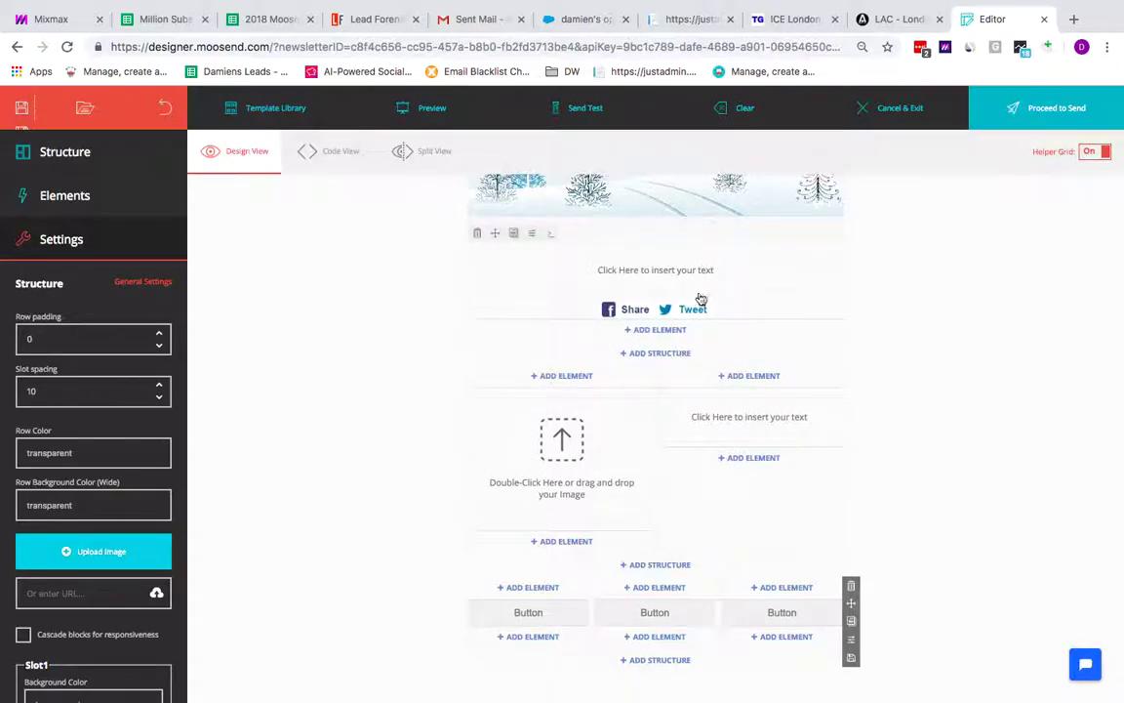
pyautogui.click(706, 305)
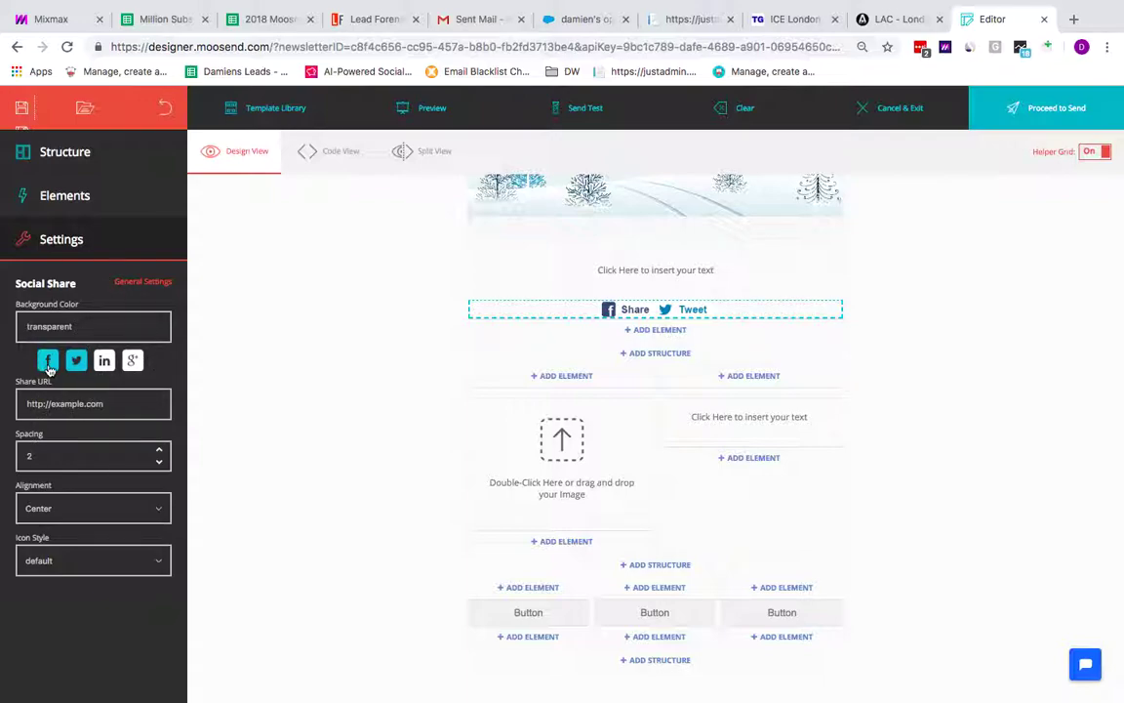
pyautogui.click(105, 361)
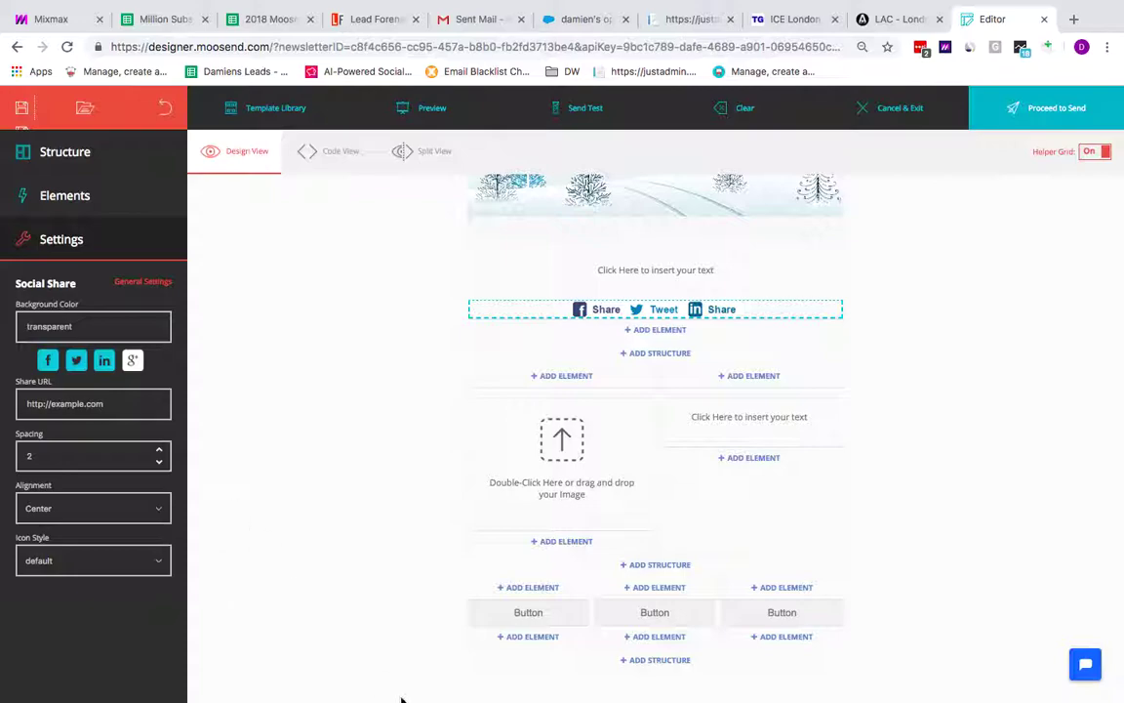
# Step: Add a Social Follow element below the social share row and open its settings
pyautogui.click(661, 332)
pyautogui.click(739, 336)
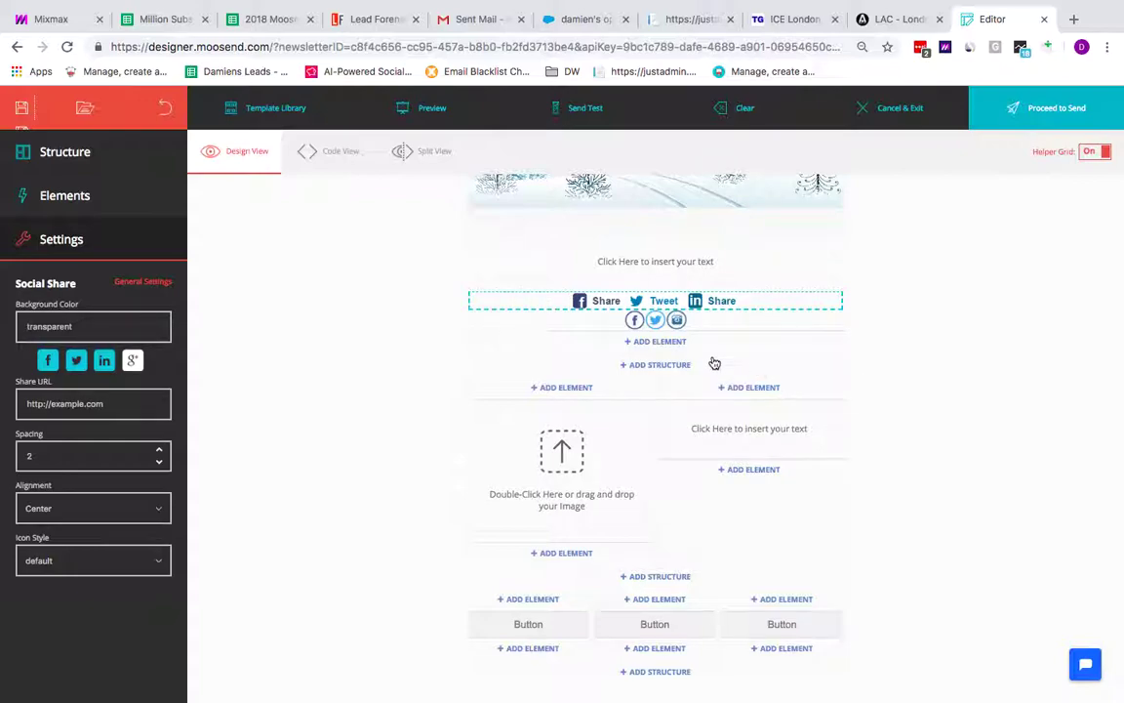
pyautogui.click(702, 323)
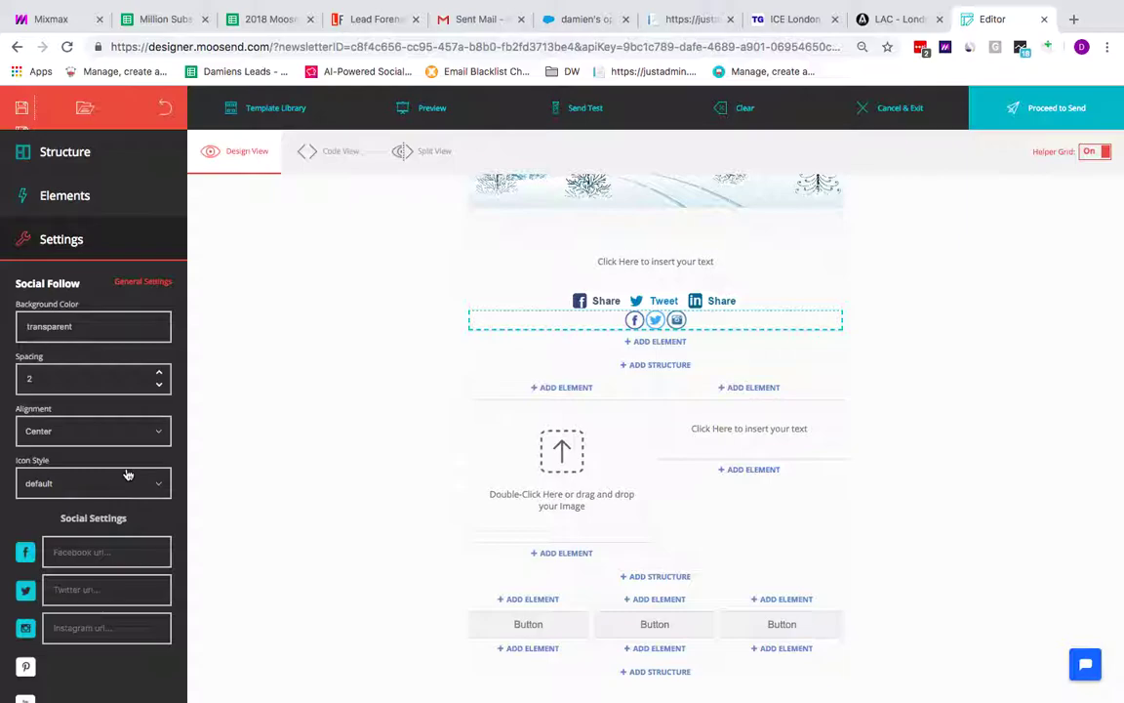
# Step: Try the peach circle and white solid icon styles on the social follow icons
pyautogui.click(159, 487)
pyautogui.scroll(-2, 98, 573)
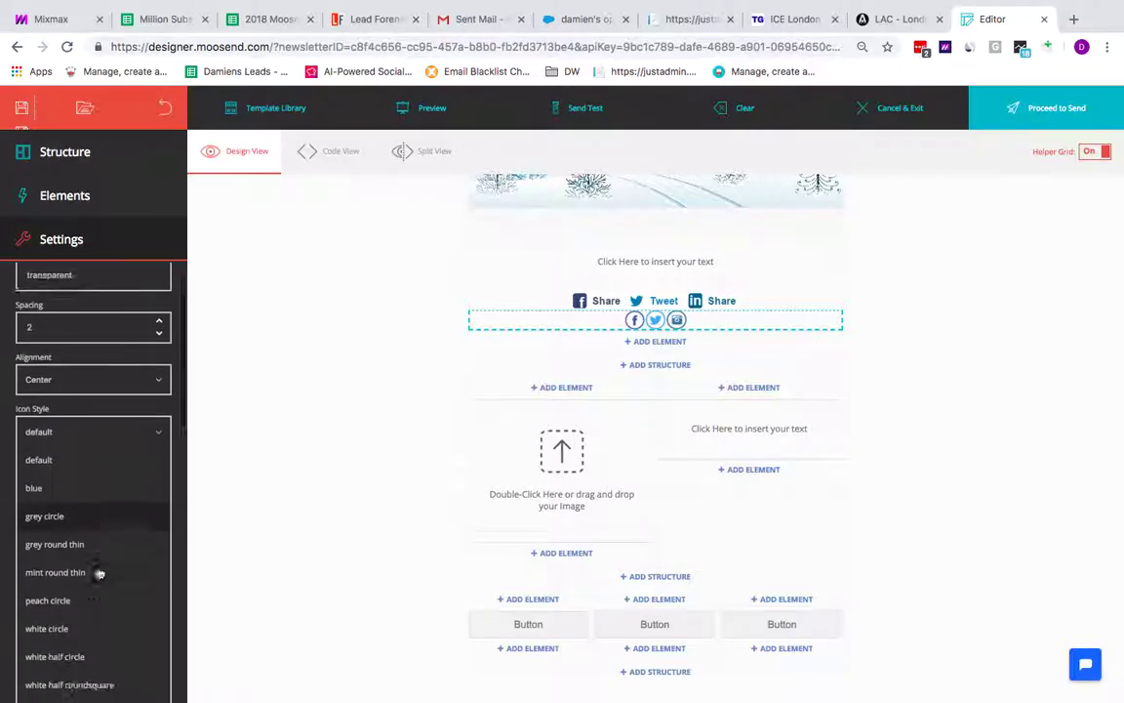
pyautogui.click(85, 550)
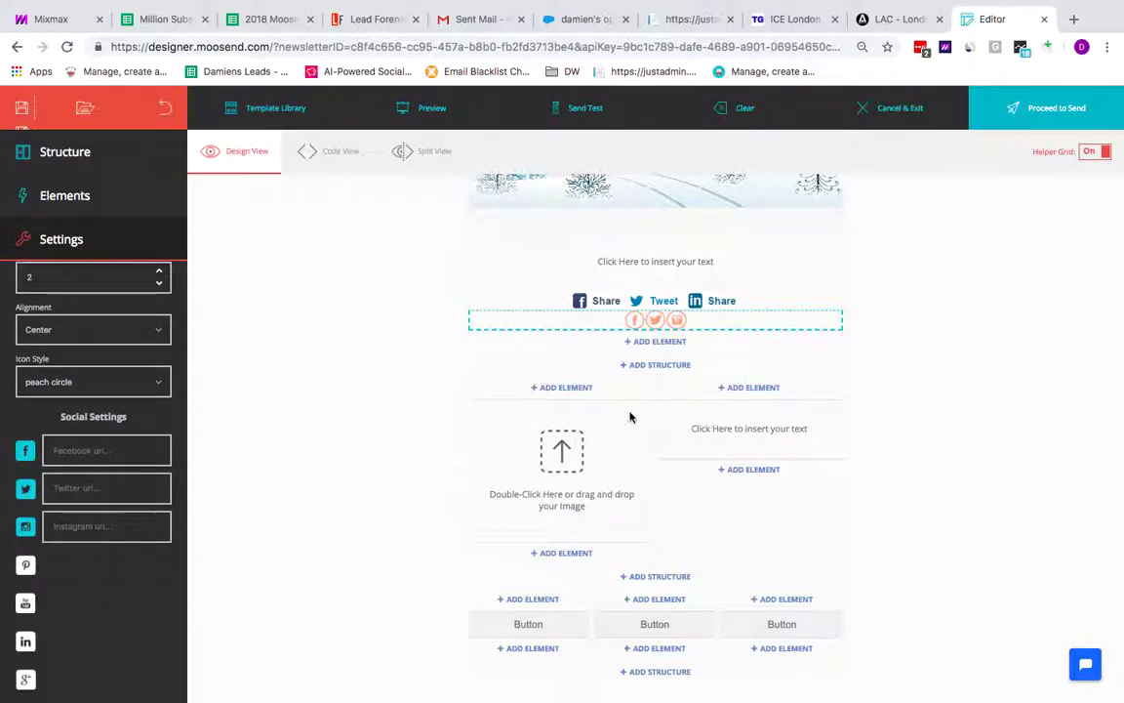
pyautogui.click(161, 382)
pyautogui.scroll(-2, 128, 607)
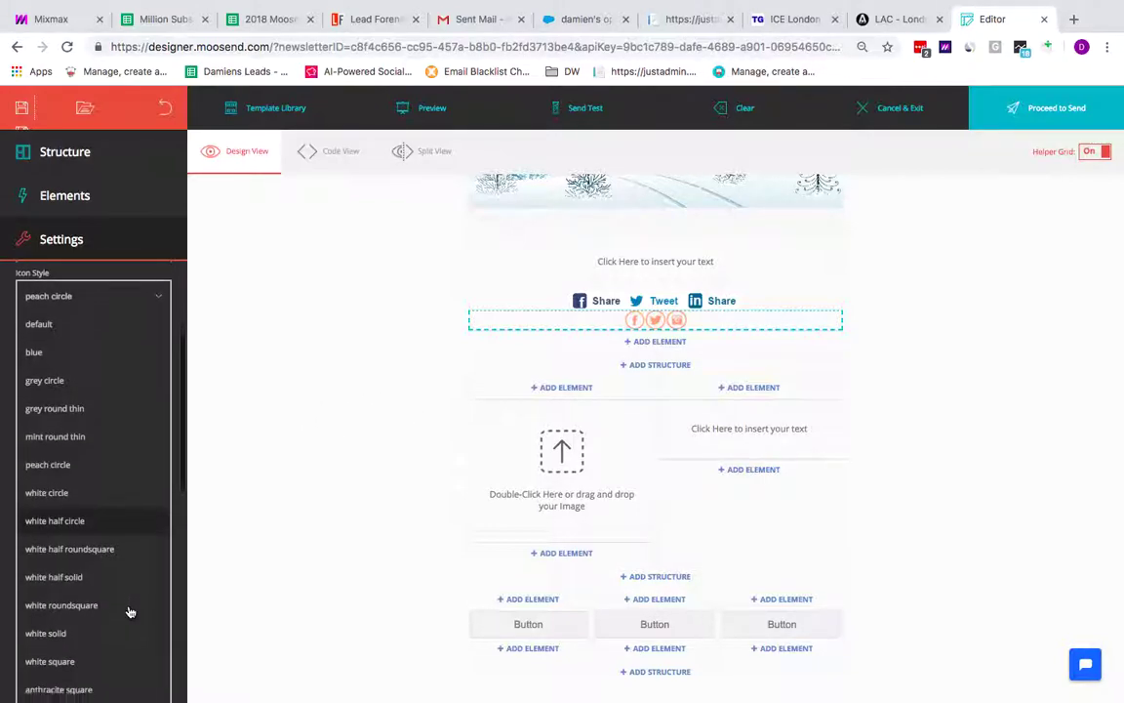
pyautogui.click(78, 624)
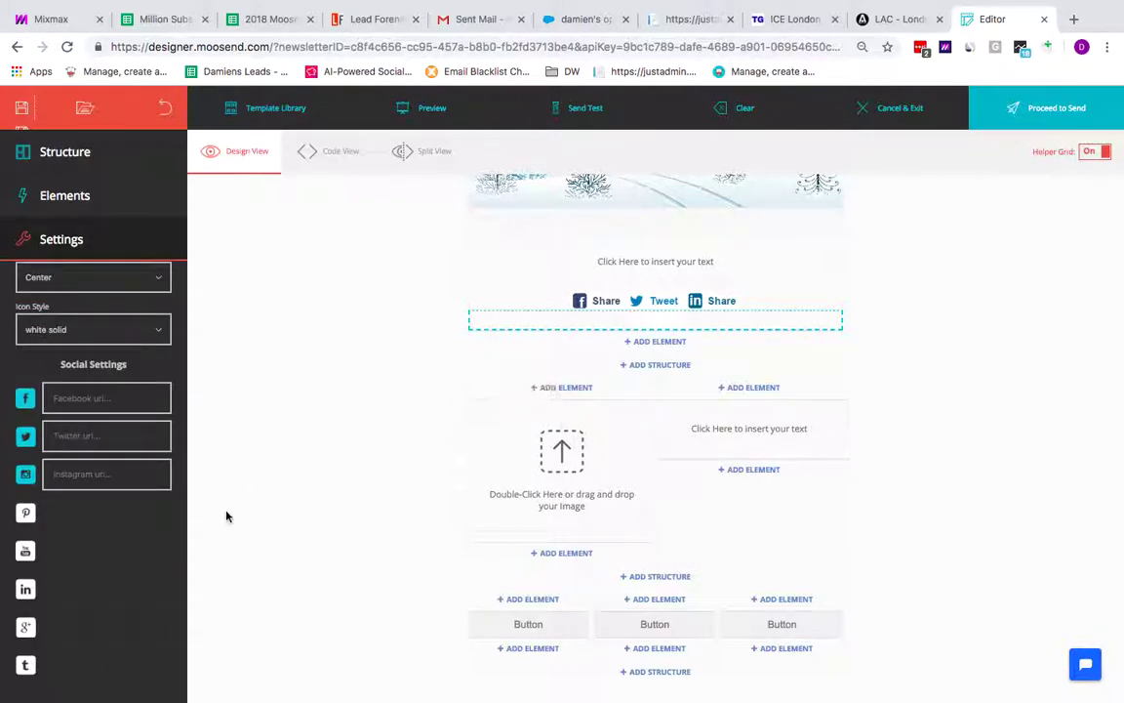
# Step: Set the icon style of the social follow icons to black half round
pyautogui.click(164, 337)
pyautogui.scroll(-3, 132, 597)
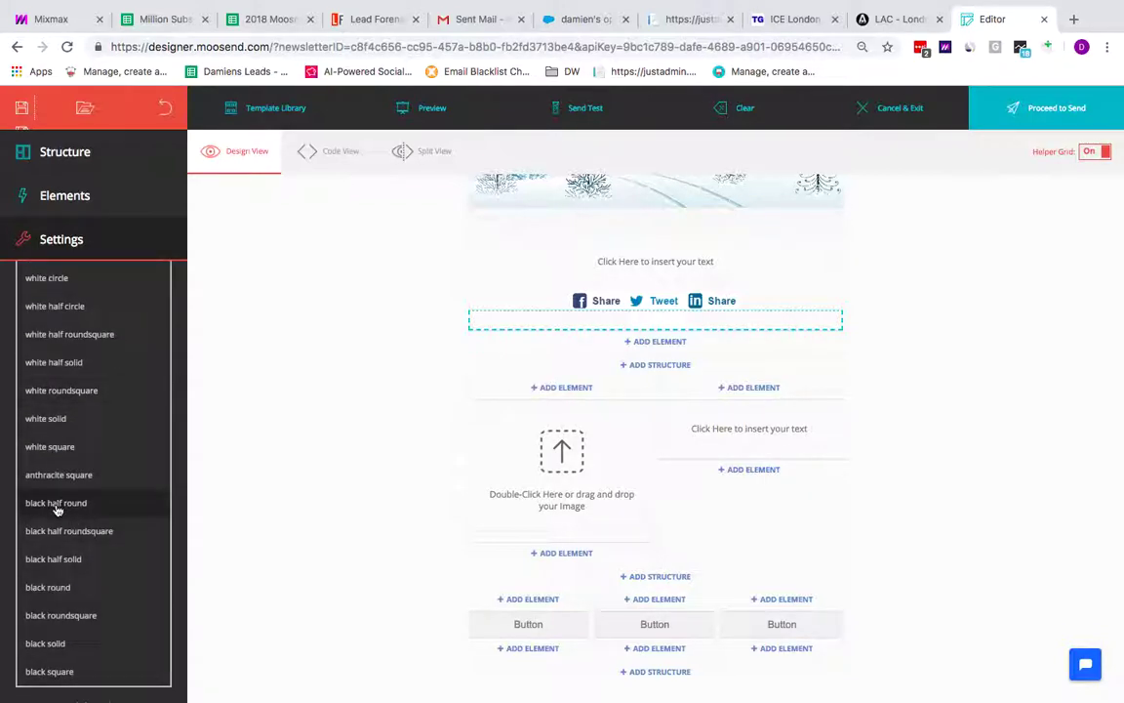
pyautogui.click(56, 504)
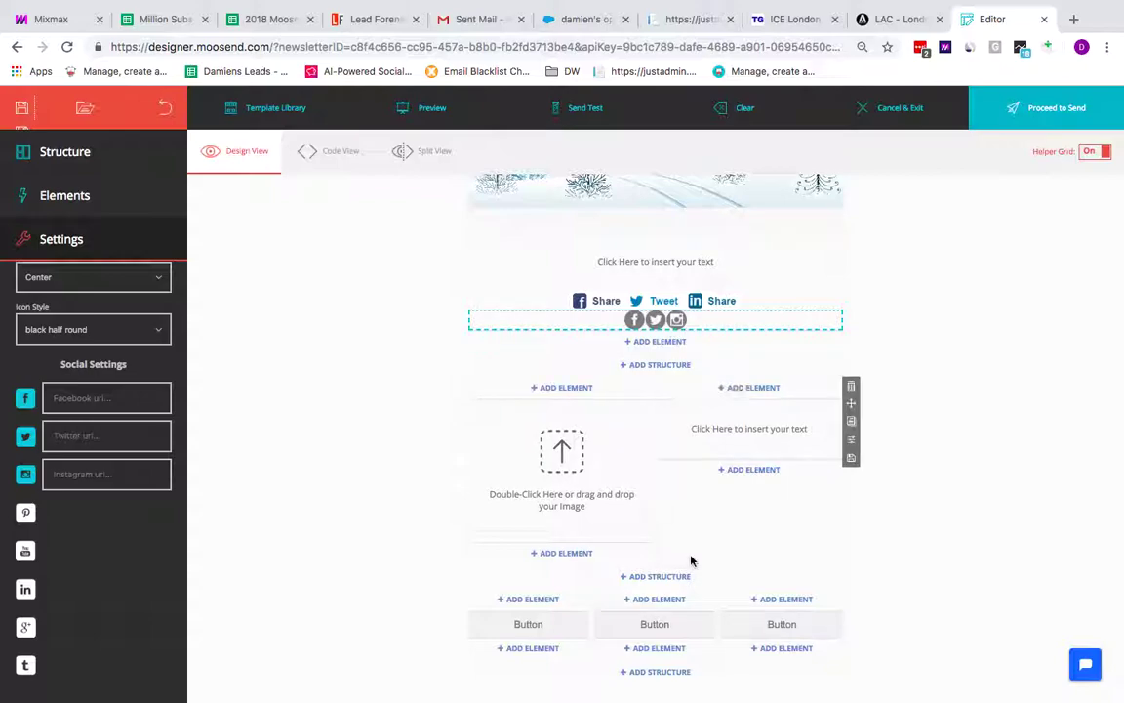
# Step: Set the spacing between the social follow icons to 10 and deselect the element
pyautogui.scroll(2, 88, 440)
pyautogui.scroll(-2, 72, 519)
pyautogui.scroll(3, 107, 450)
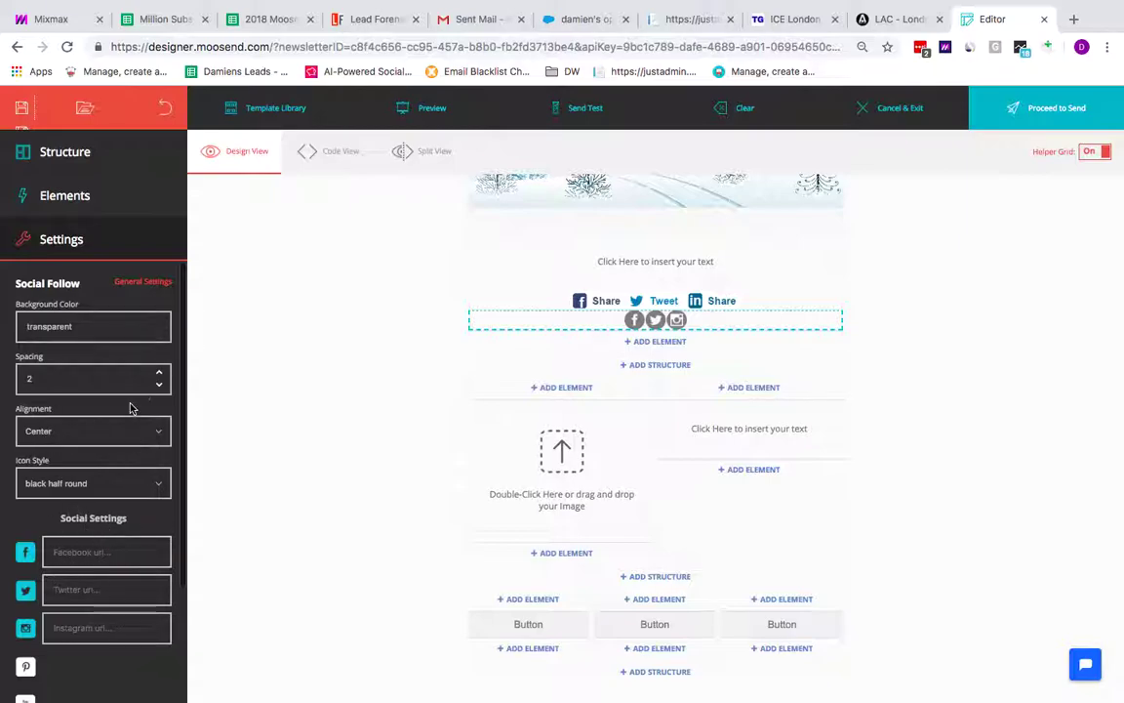
pyautogui.doubleClick(160, 385)
pyautogui.tripleClick(160, 373)
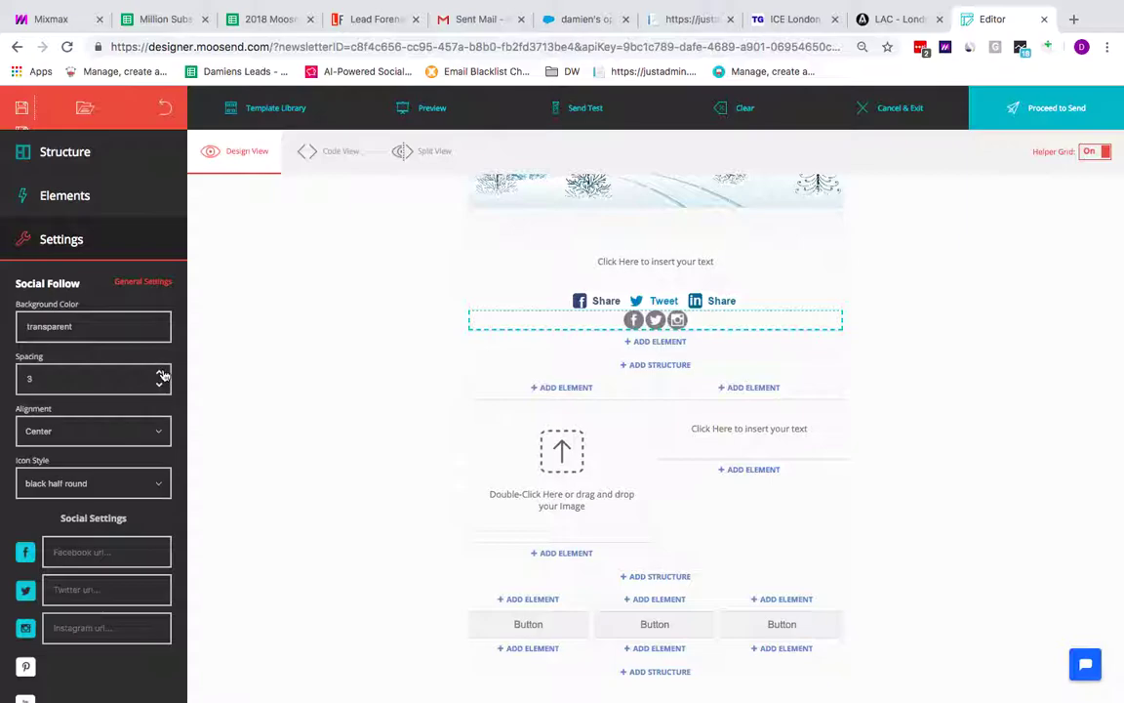
pyautogui.click(161, 374)
pyautogui.click(161, 374)
pyautogui.click(161, 374)
pyautogui.click(161, 374)
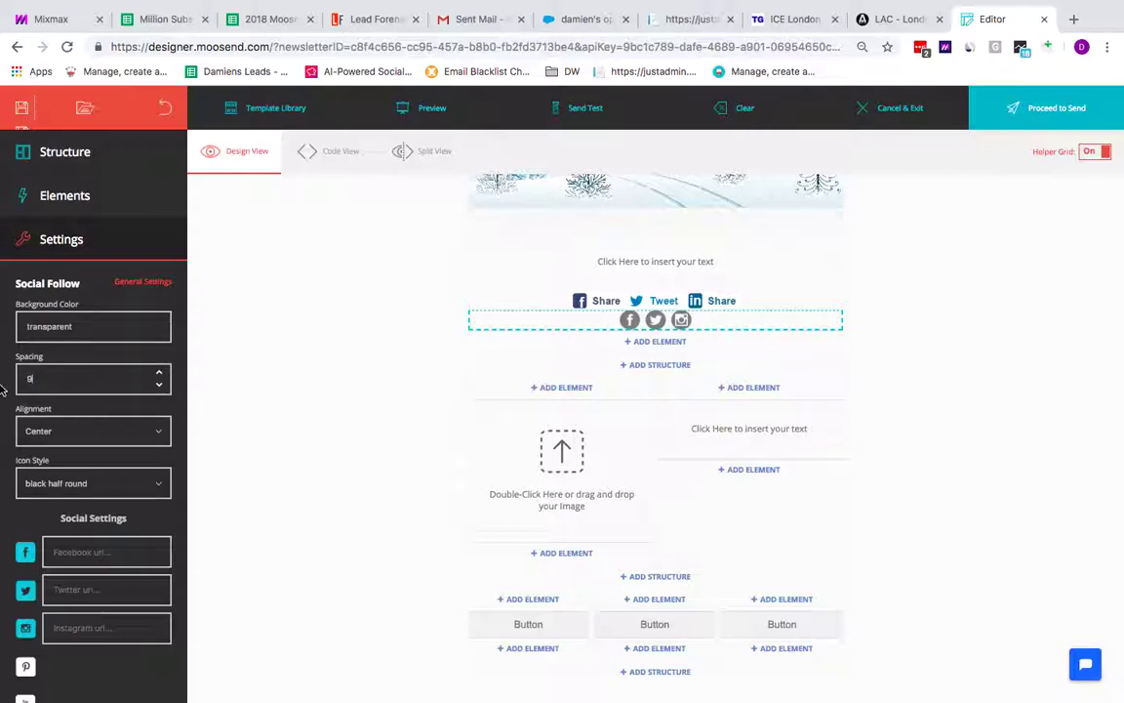
pyautogui.write('10')
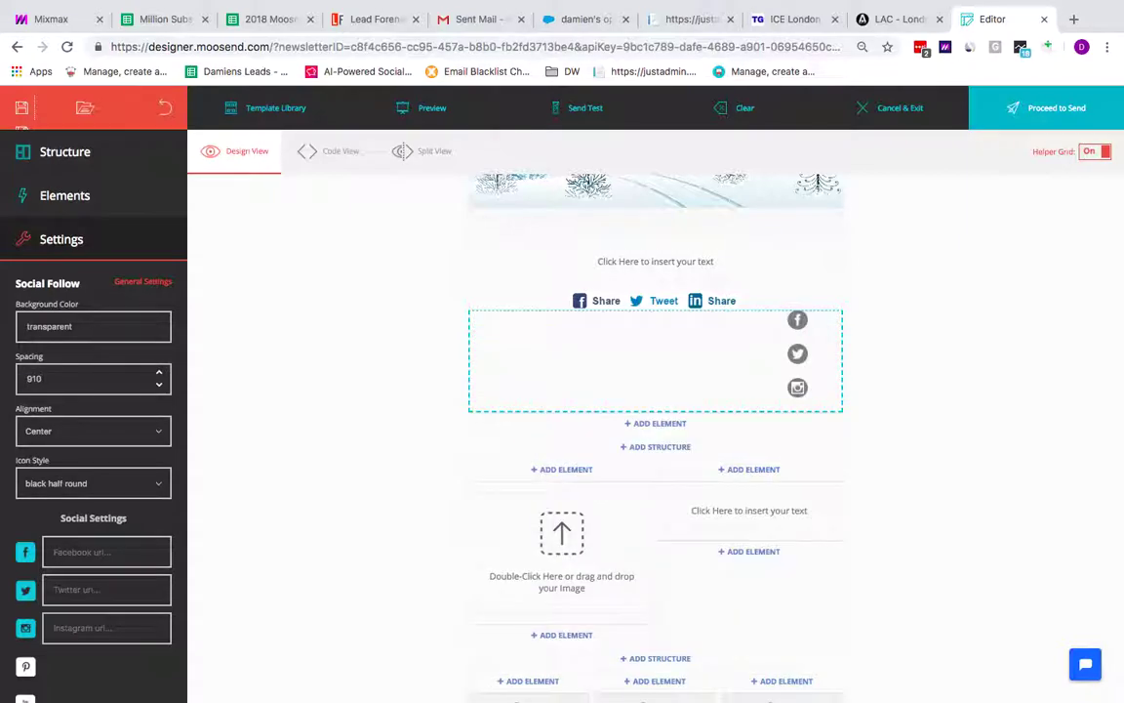
pyautogui.press('BackSpace')
pyautogui.press('BackSpace')
pyautogui.press('BackSpace')
pyautogui.write('10')
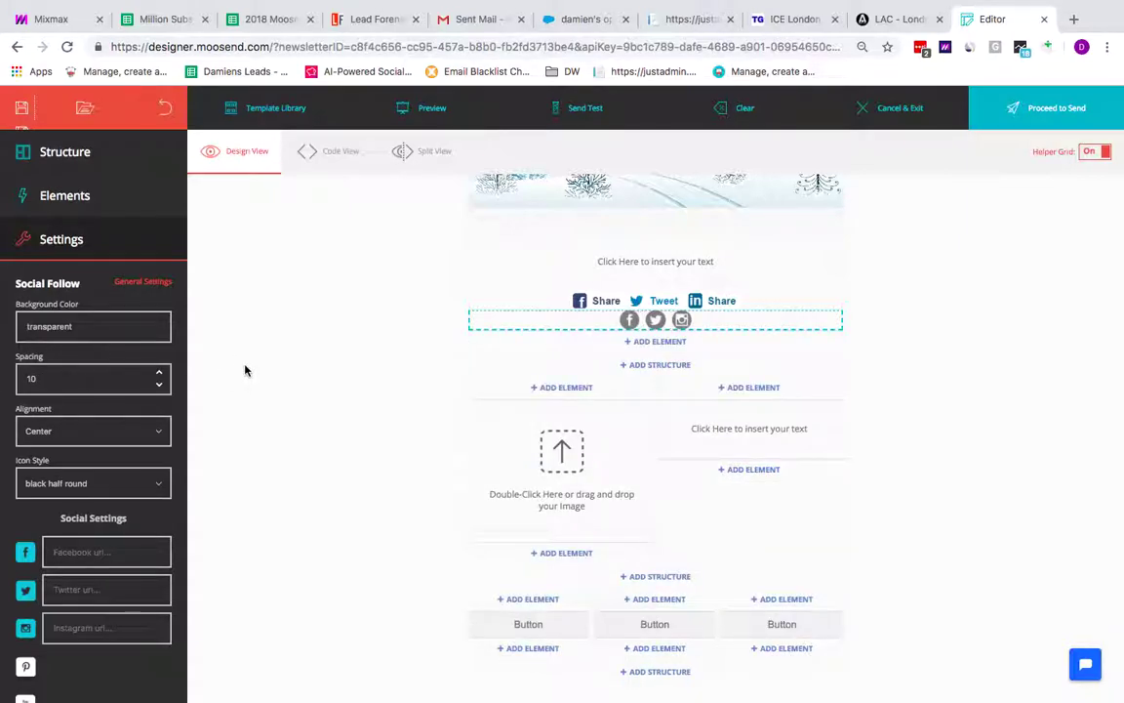
pyautogui.click(449, 373)
# Step: Add an HTML element below the social follow icons and open its code for editing
pyautogui.click(661, 341)
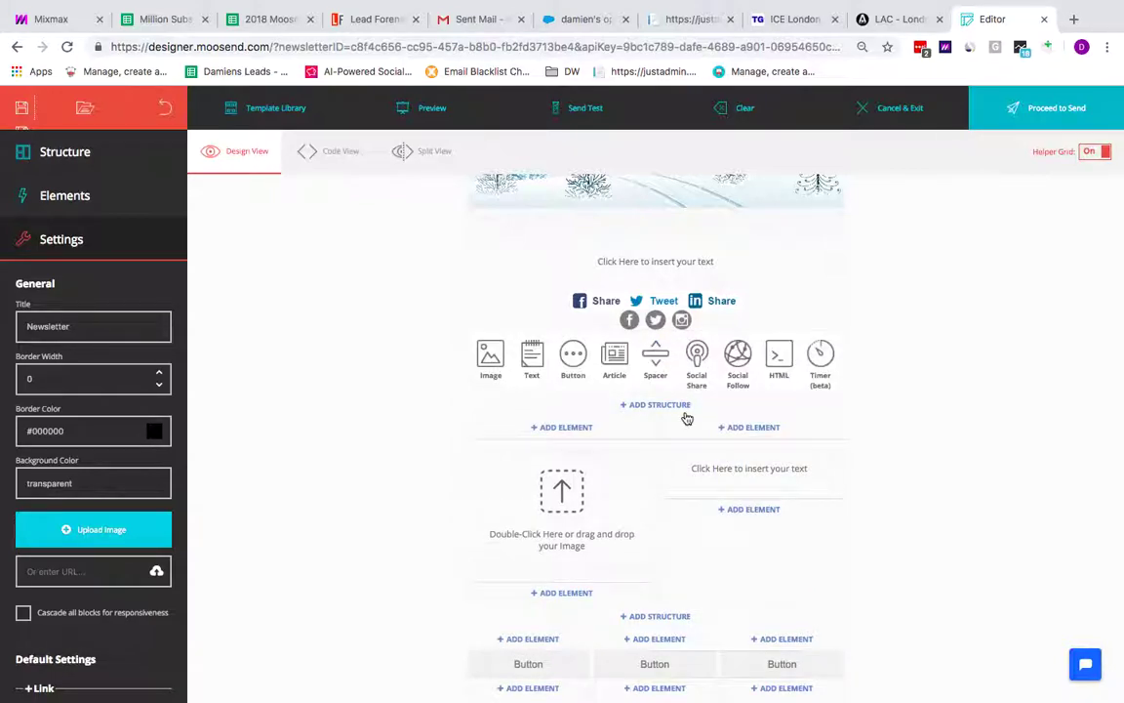
pyautogui.click(786, 360)
pyautogui.click(637, 363)
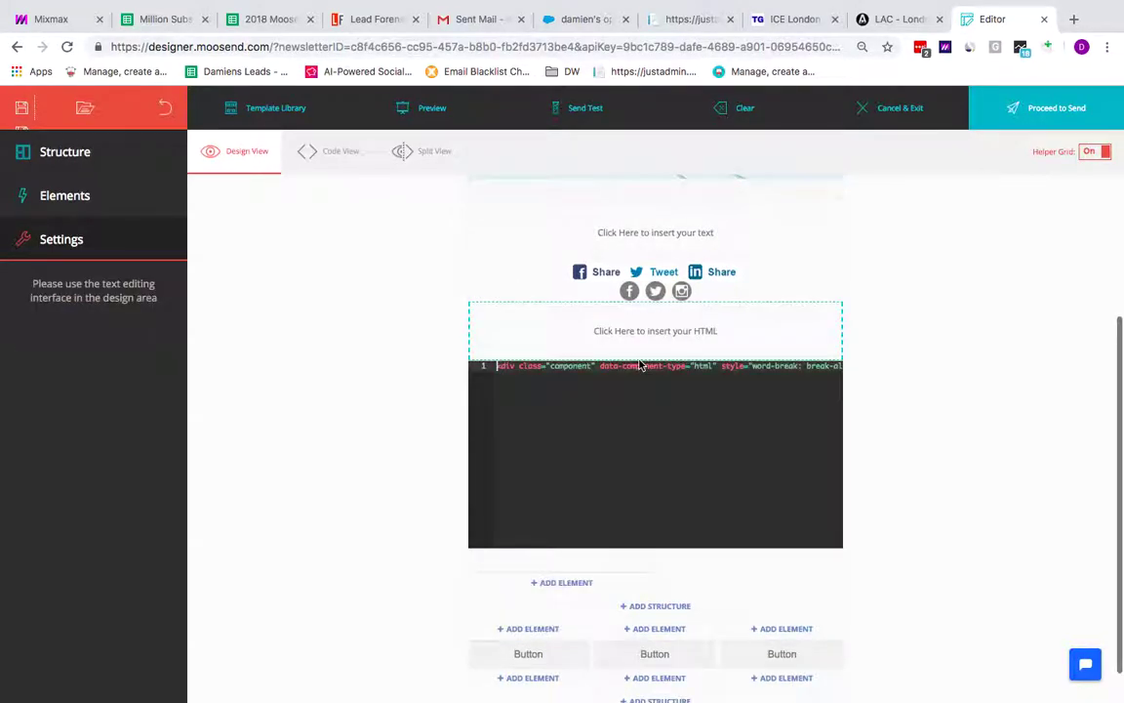
pyautogui.moveTo(618, 325)
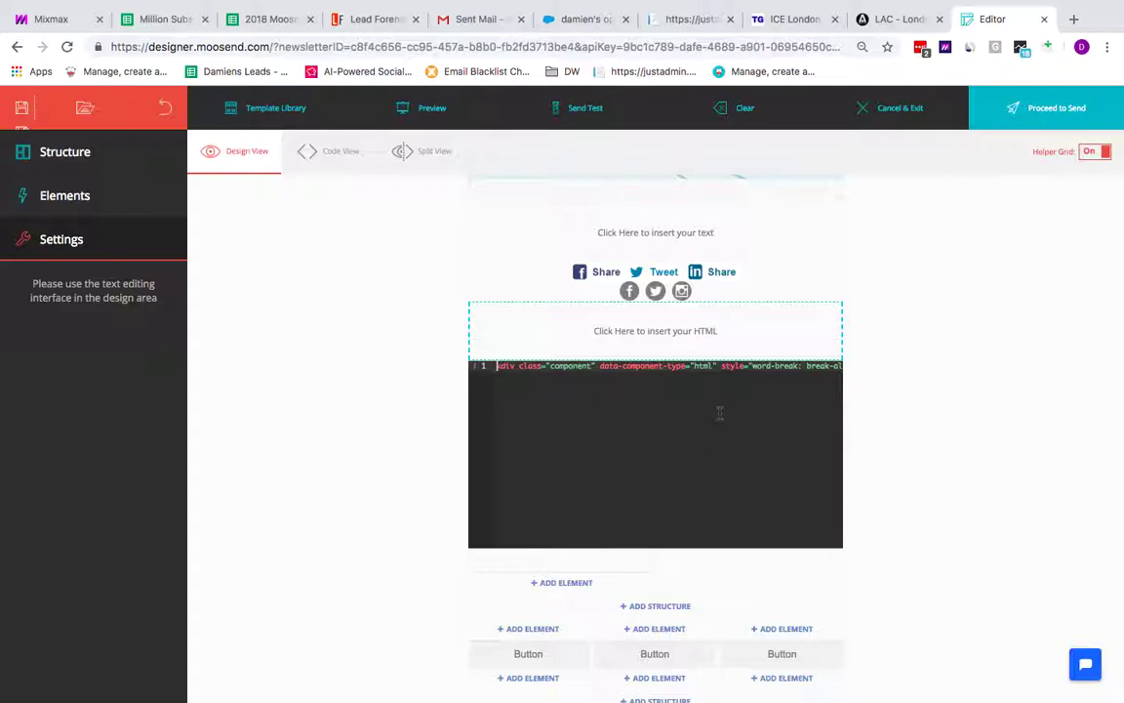
pyautogui.scroll(-1, 749, 442)
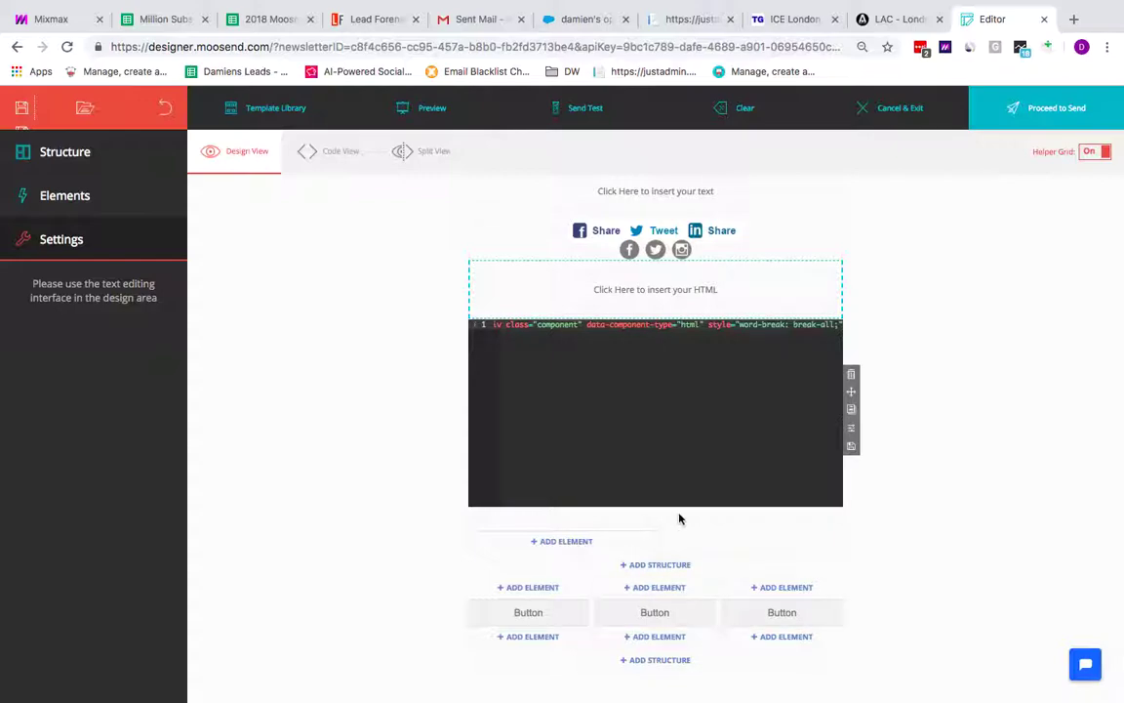
pyautogui.click(673, 482)
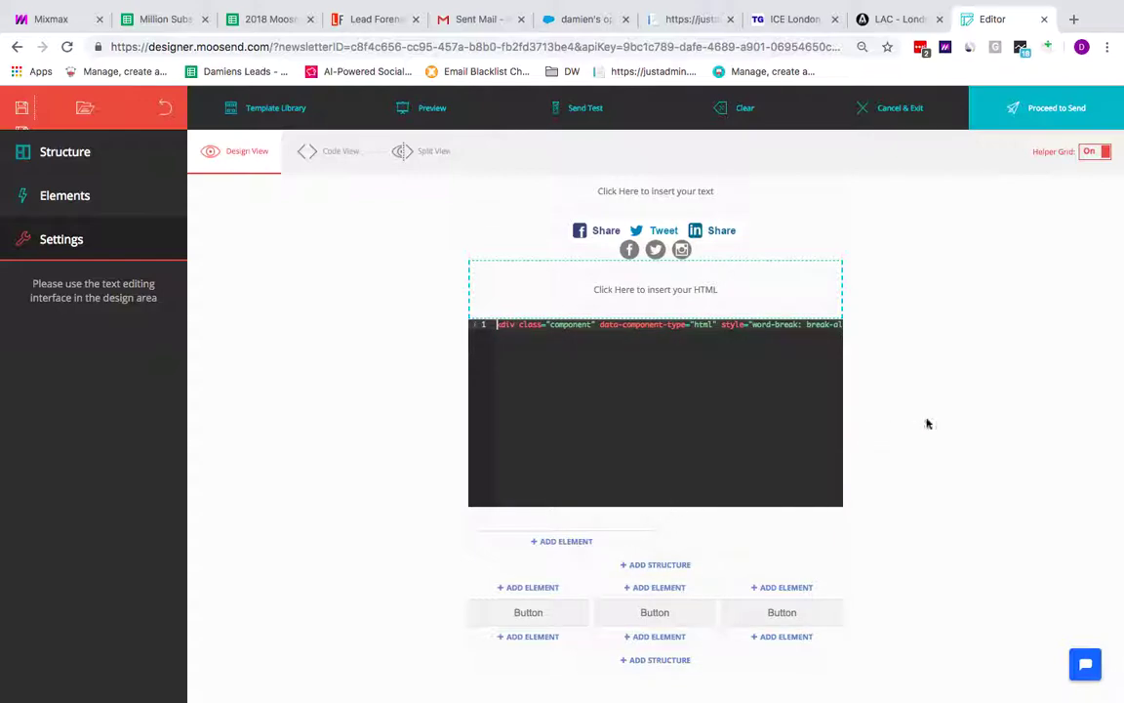
# Step: Add a Timer (beta) element above the snow picture and open its settings
pyautogui.scroll(5, 928, 423)
pyautogui.click(665, 233)
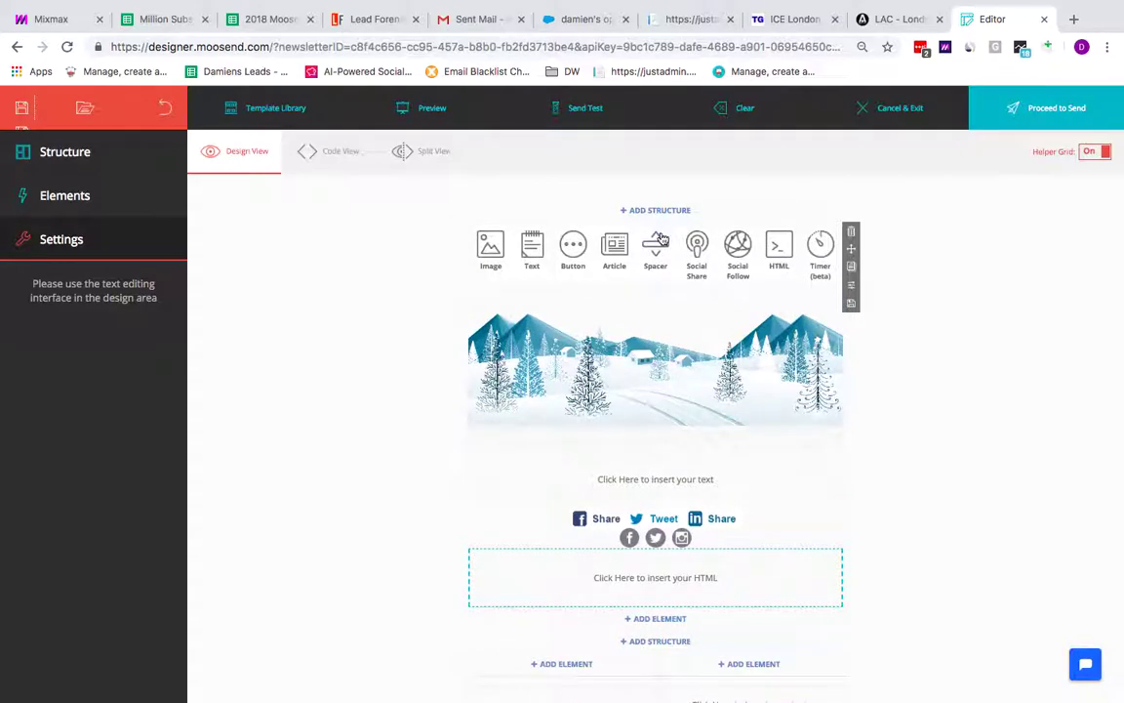
pyautogui.click(823, 252)
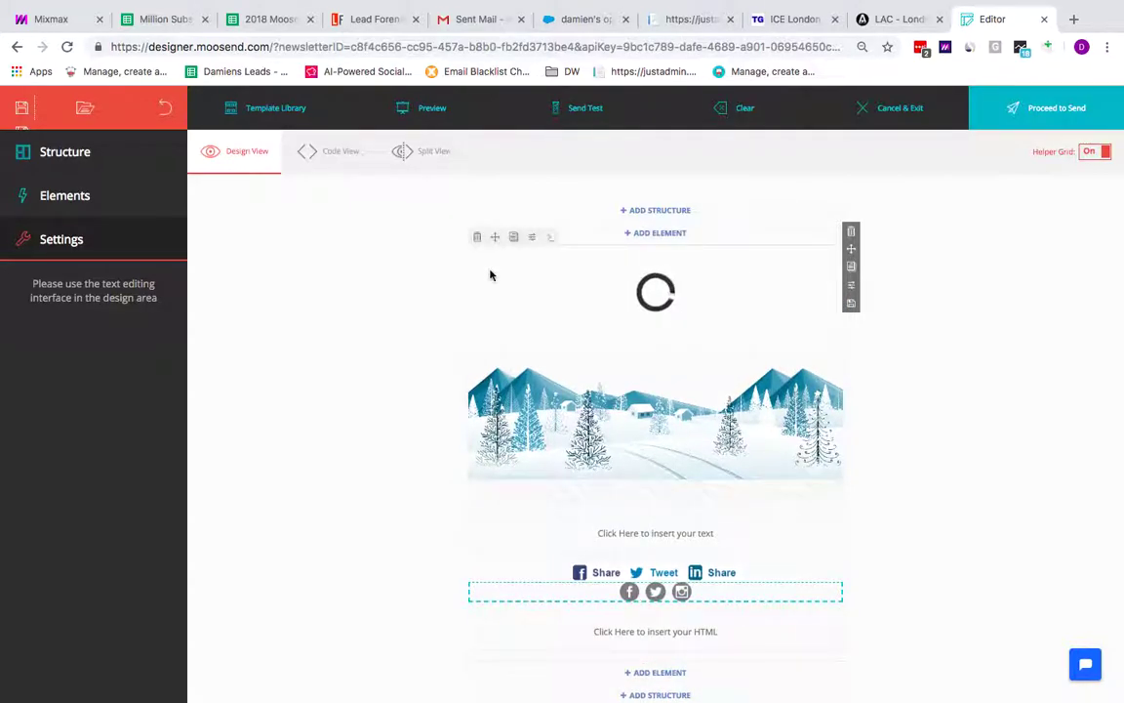
pyautogui.click(796, 267)
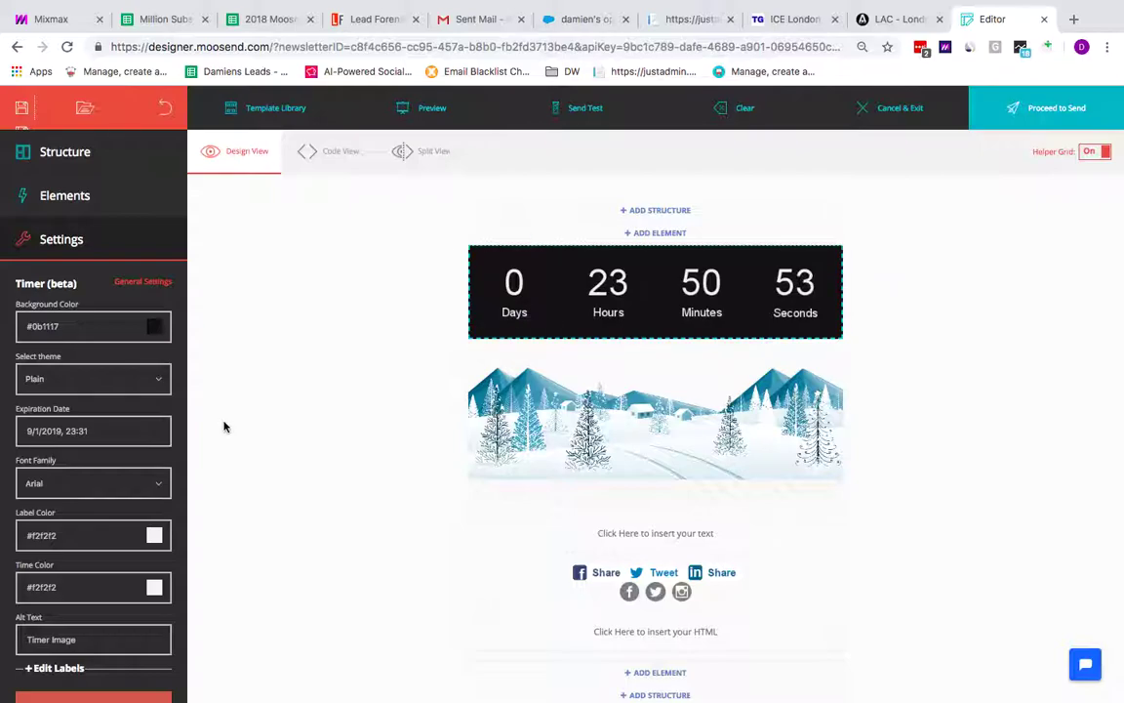
# Step: Set the countdown timer's theme to Boxes and bring up its box settings
pyautogui.scroll(-1, 83, 332)
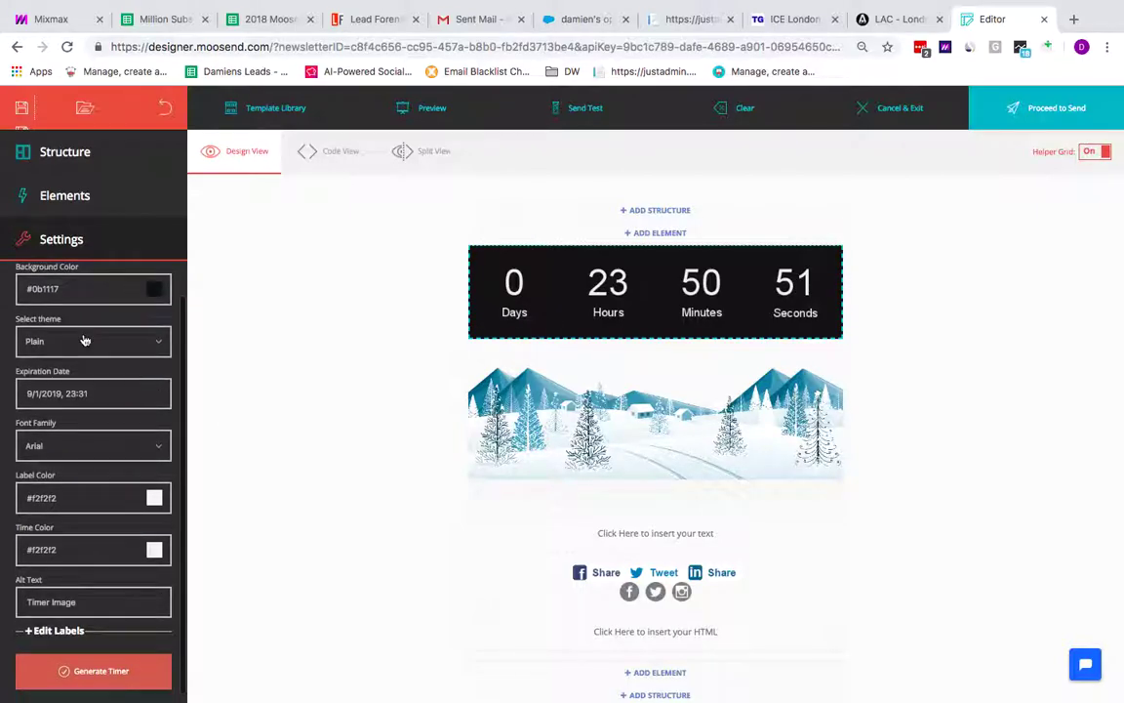
pyautogui.click(162, 341)
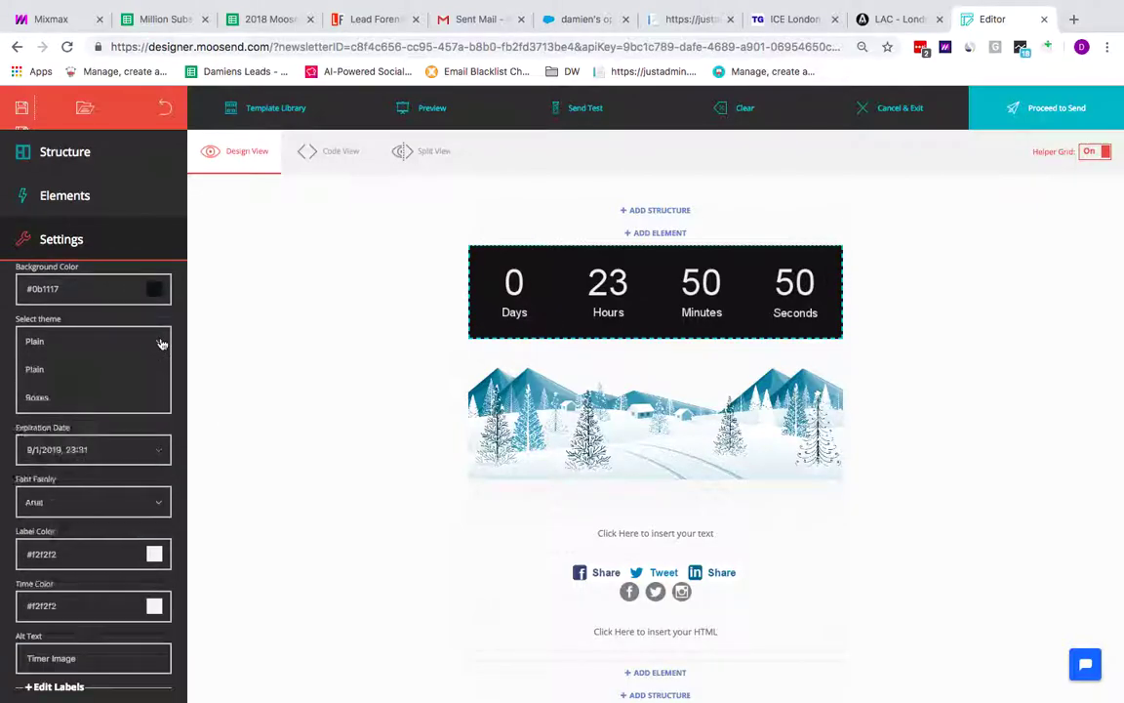
pyautogui.click(56, 397)
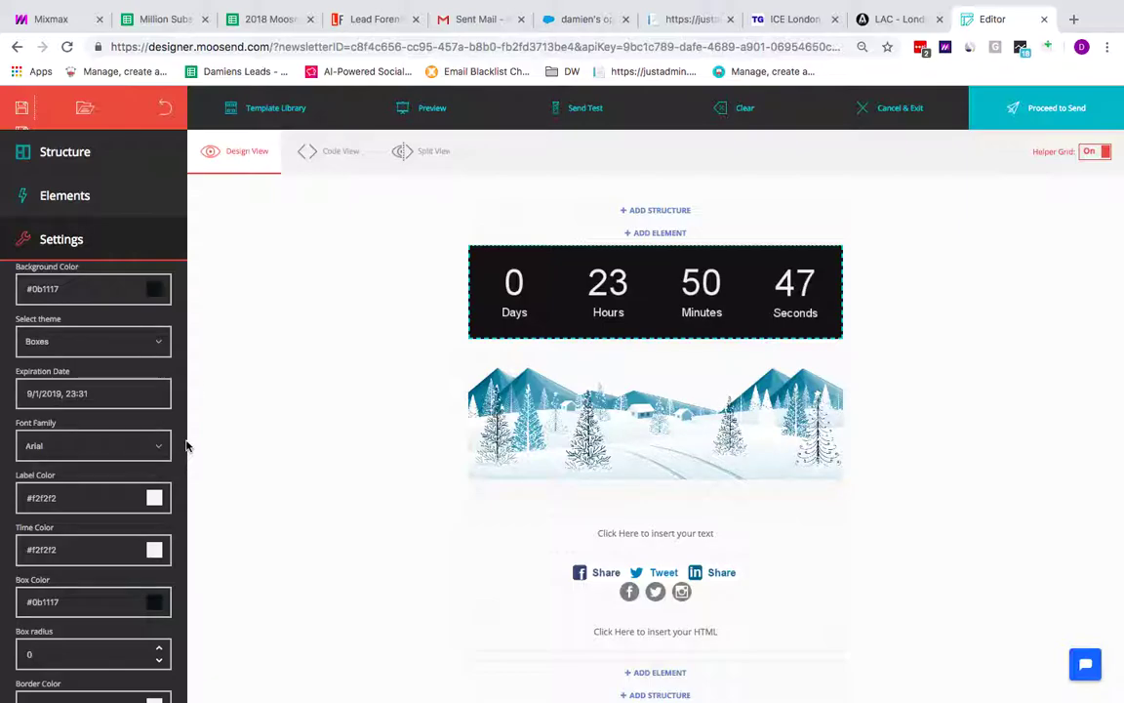
pyautogui.scroll(-1, 181, 418)
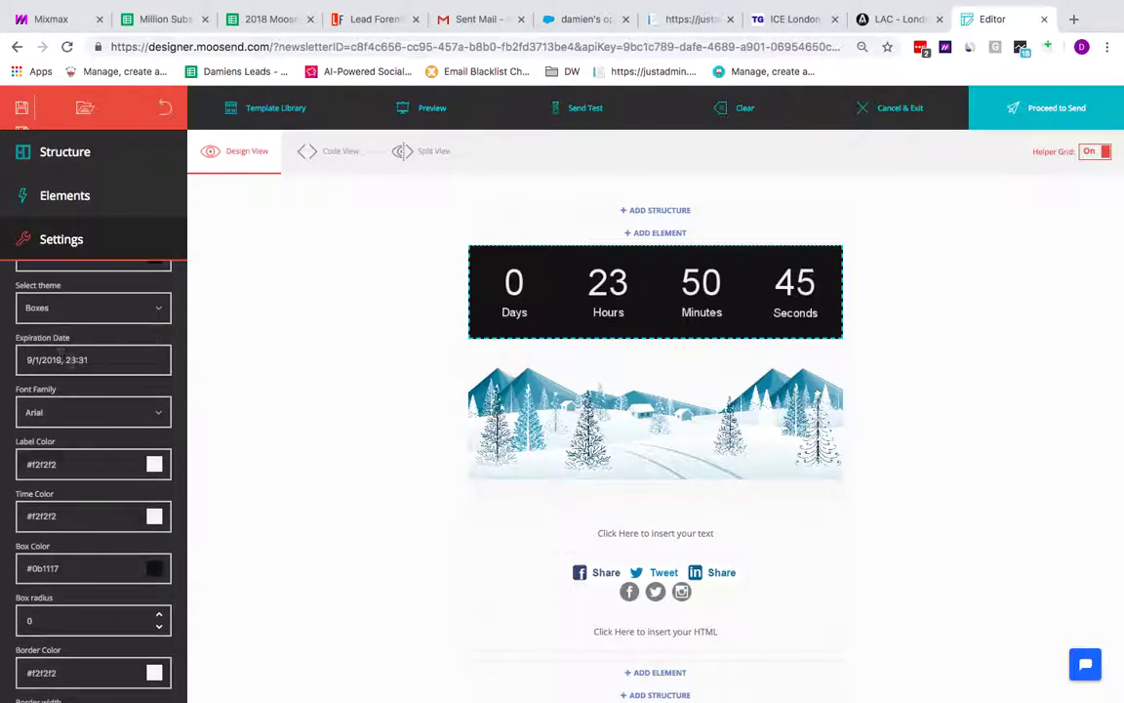
# Step: Generate the countdown timer with its box settings and save the newsletter as a draft
pyautogui.scroll(-5, 154, 410)
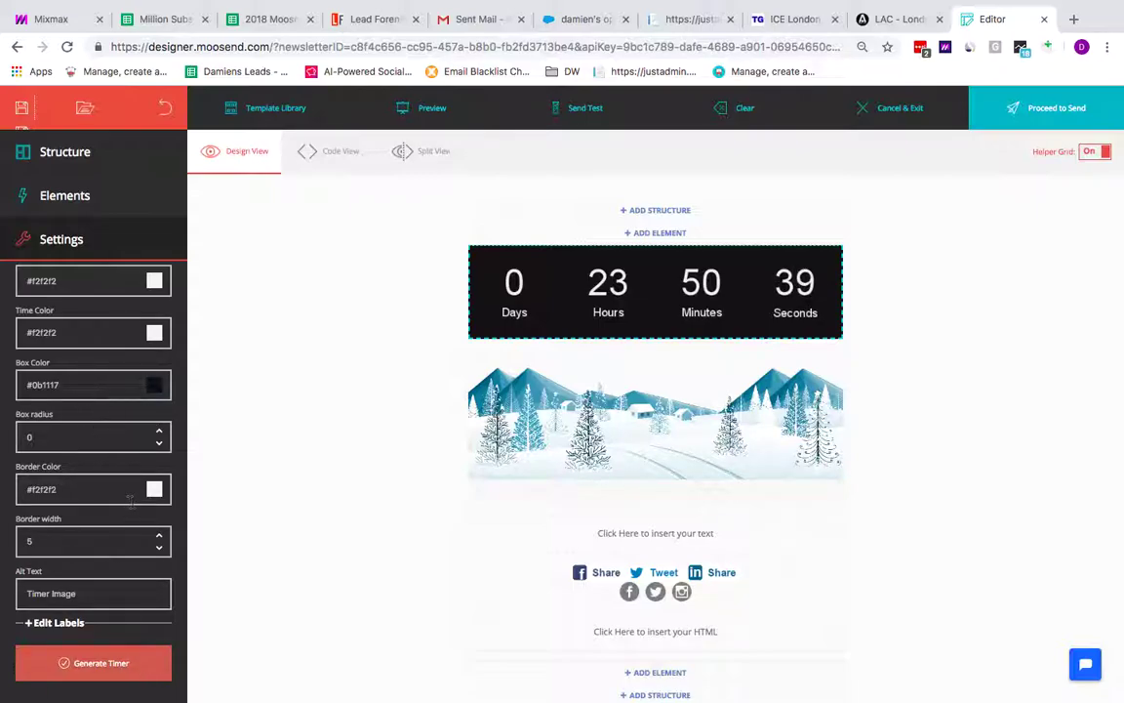
pyautogui.click(110, 669)
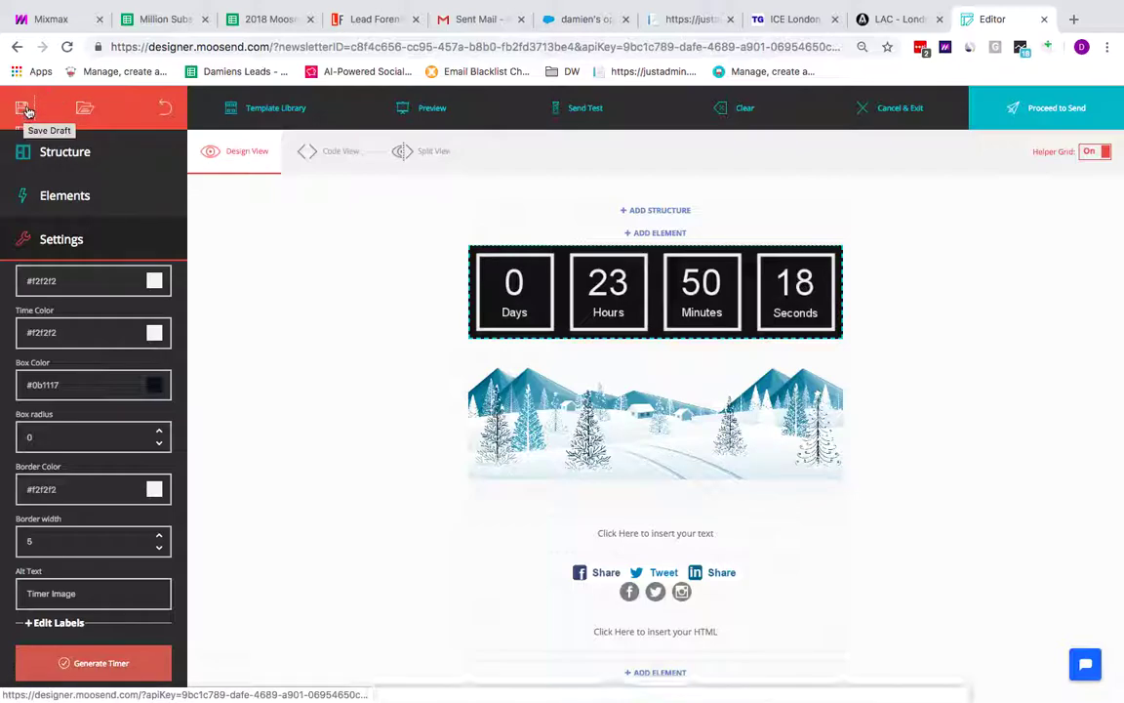
pyautogui.click(23, 109)
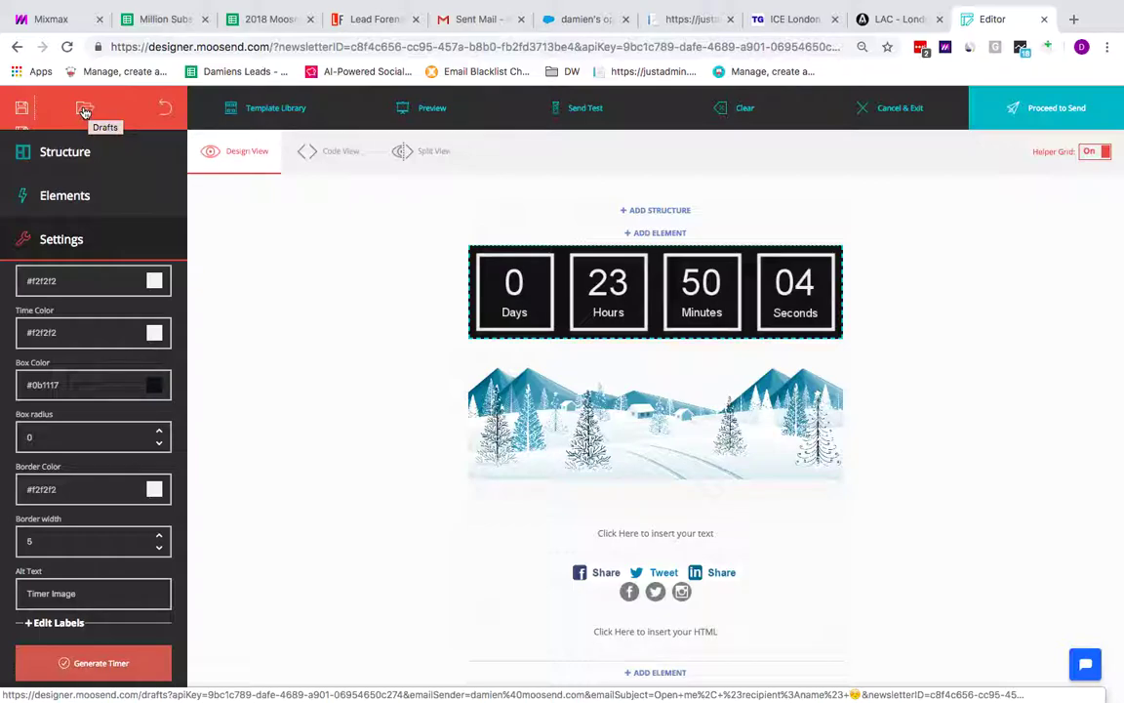
# Step: Preview the AMEX Travel template from the template library and load it as the newsletter design
pyautogui.click(291, 112)
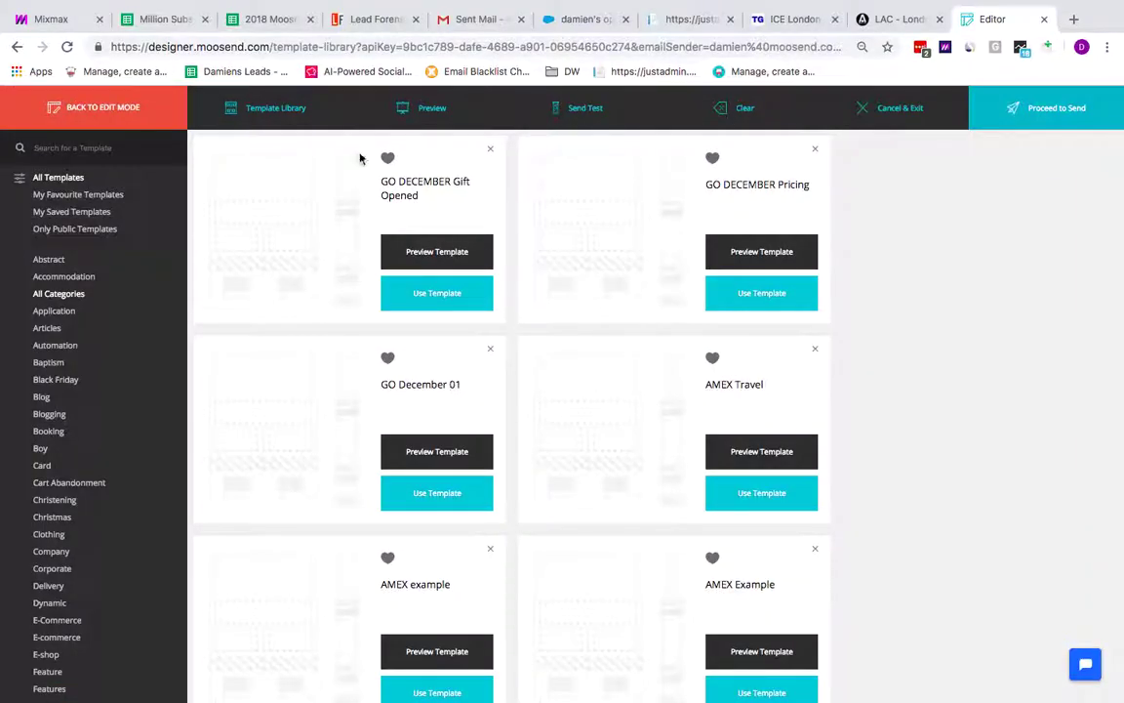
pyautogui.scroll(-1, 575, 238)
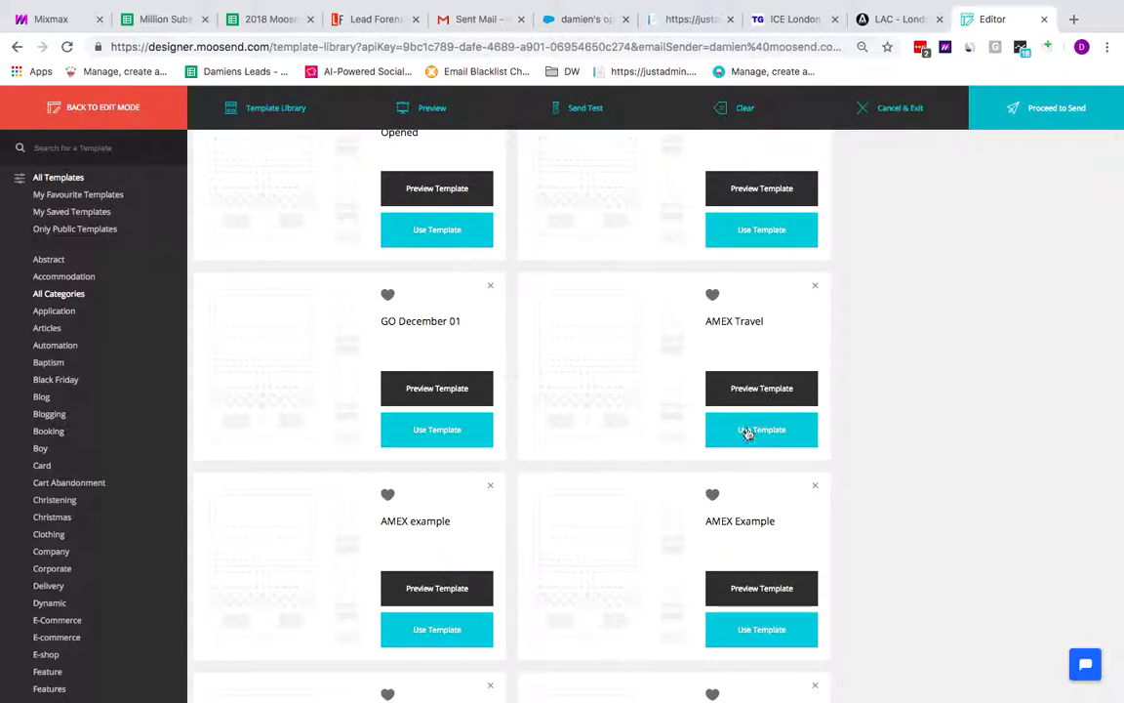
pyautogui.click(738, 395)
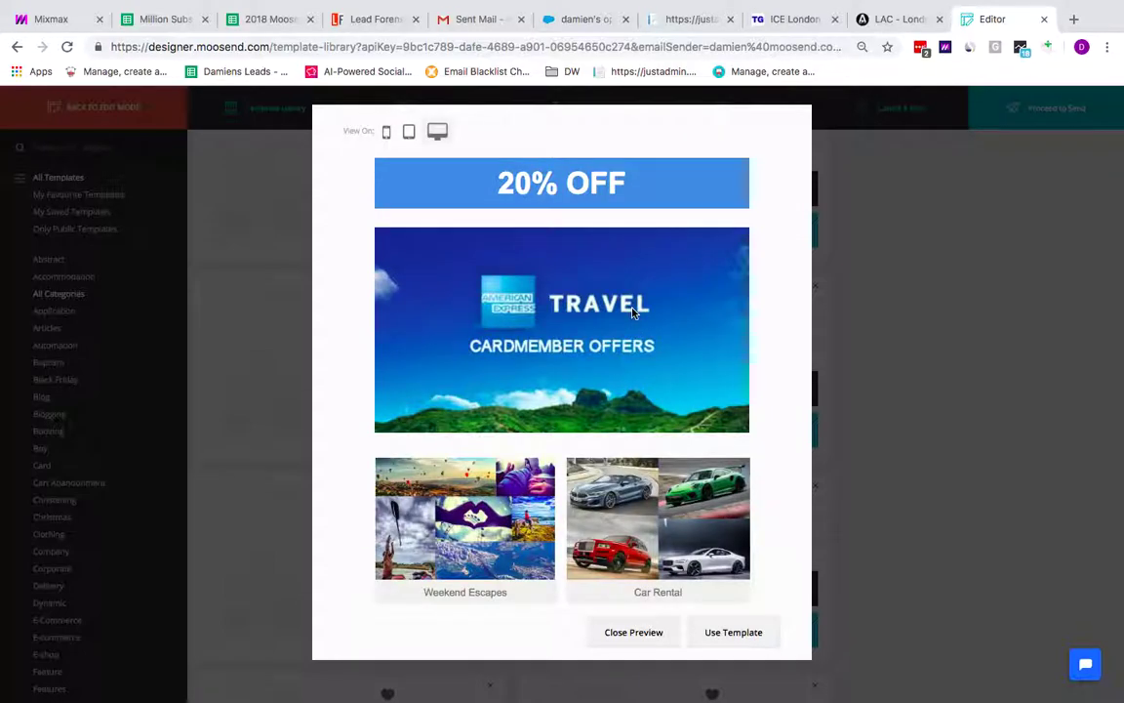
pyautogui.scroll(-3, 624, 356)
pyautogui.scroll(1, 625, 356)
pyautogui.scroll(-1, 625, 356)
pyautogui.scroll(3, 625, 357)
pyautogui.click(749, 633)
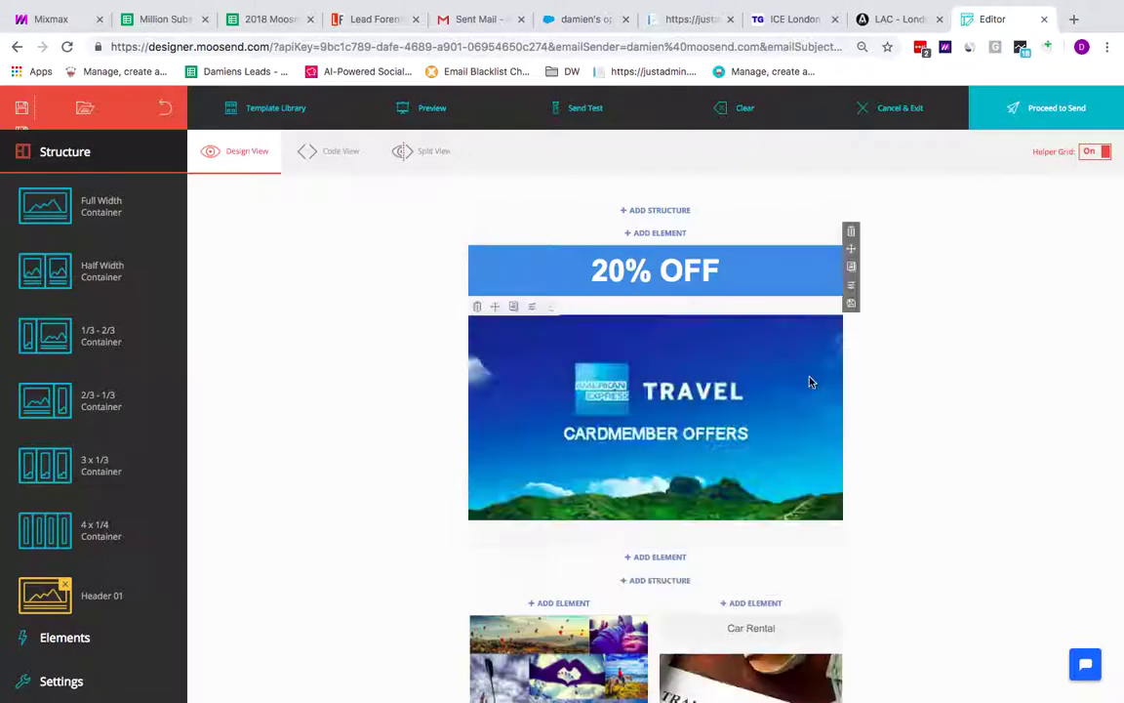
# Step: Examine the loaded template's layout from header to offer images and look through the available structure blocks
pyautogui.scroll(-3, 883, 459)
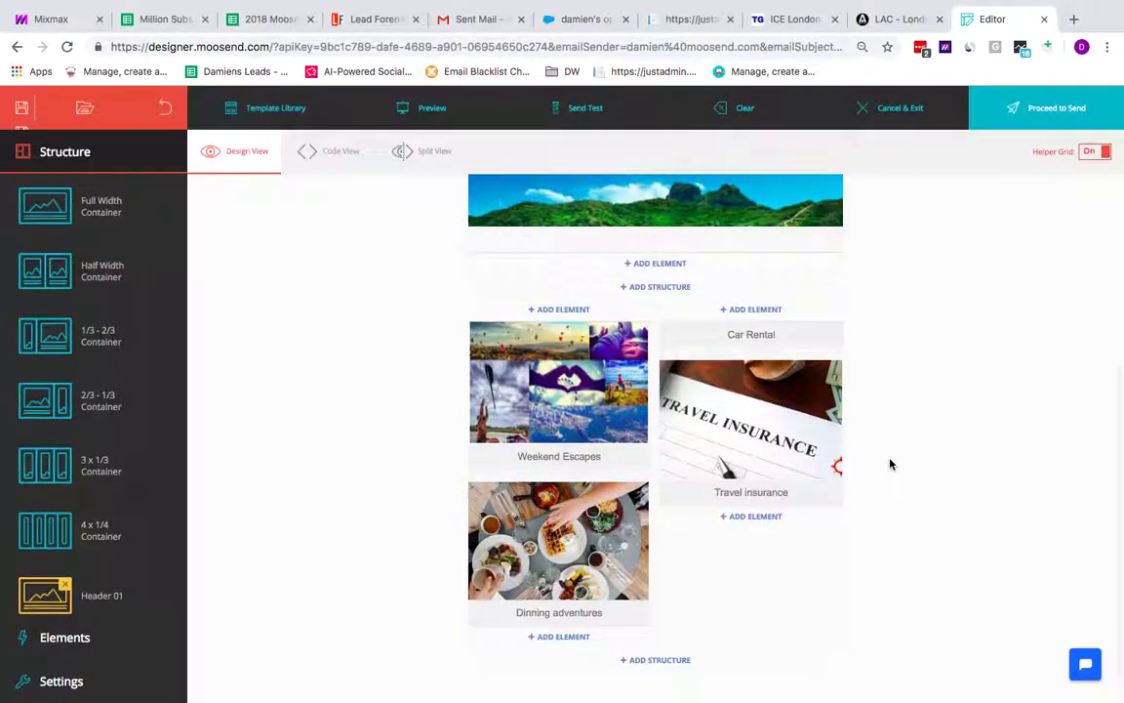
pyautogui.scroll(3, 888, 461)
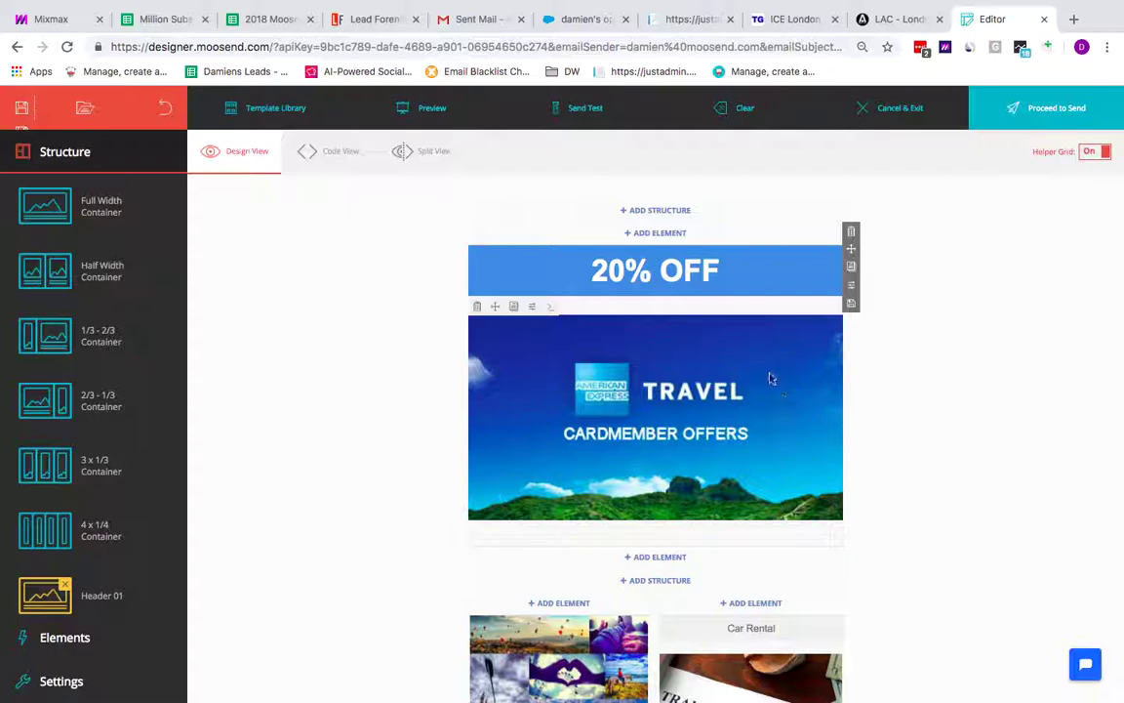
pyautogui.scroll(-1, 771, 381)
pyautogui.scroll(-3, 769, 377)
pyautogui.scroll(4, 770, 376)
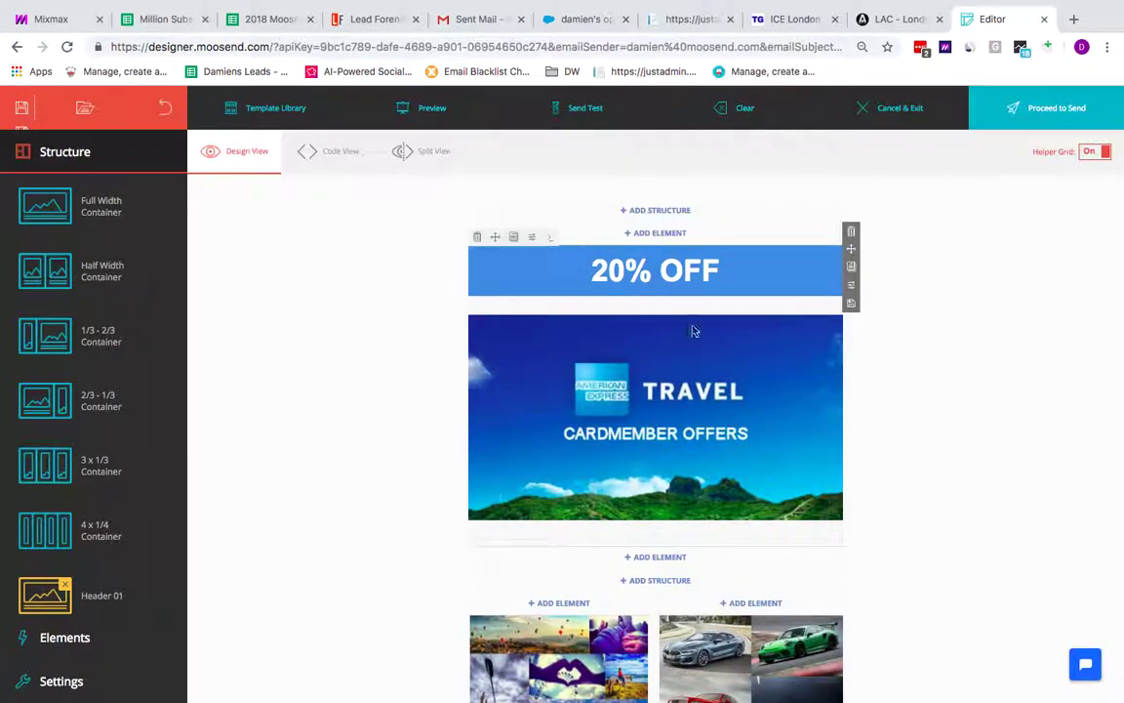
pyautogui.scroll(-4, 120, 409)
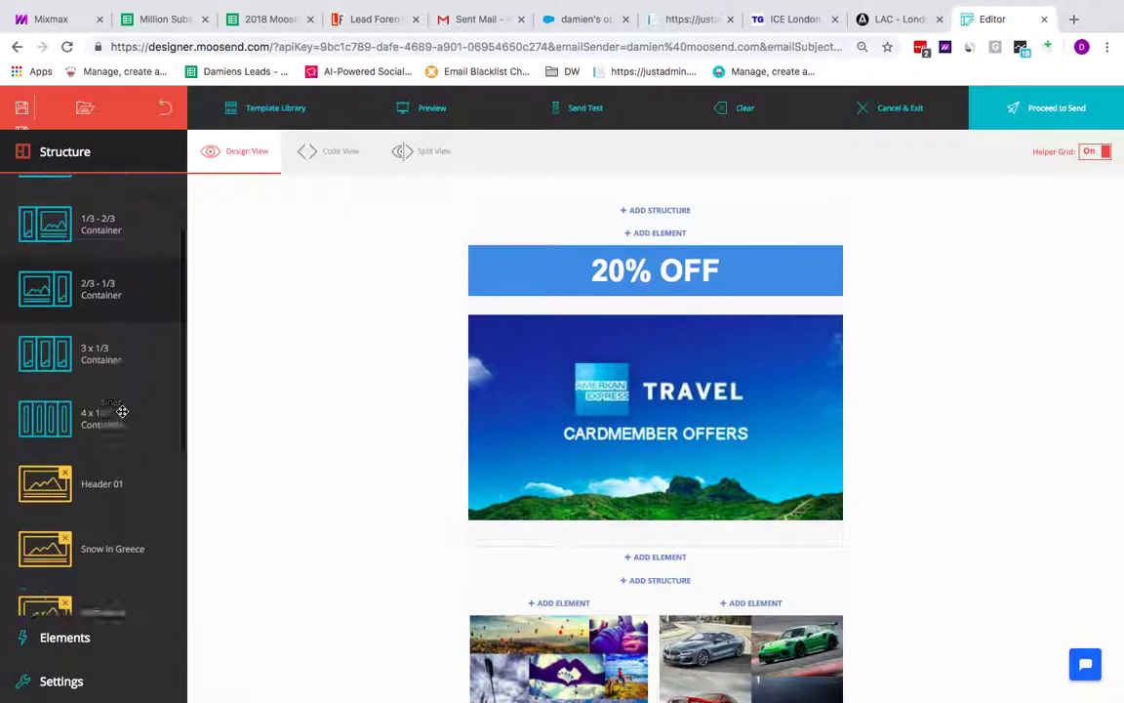
pyautogui.scroll(3, 122, 411)
pyautogui.scroll(2, 122, 411)
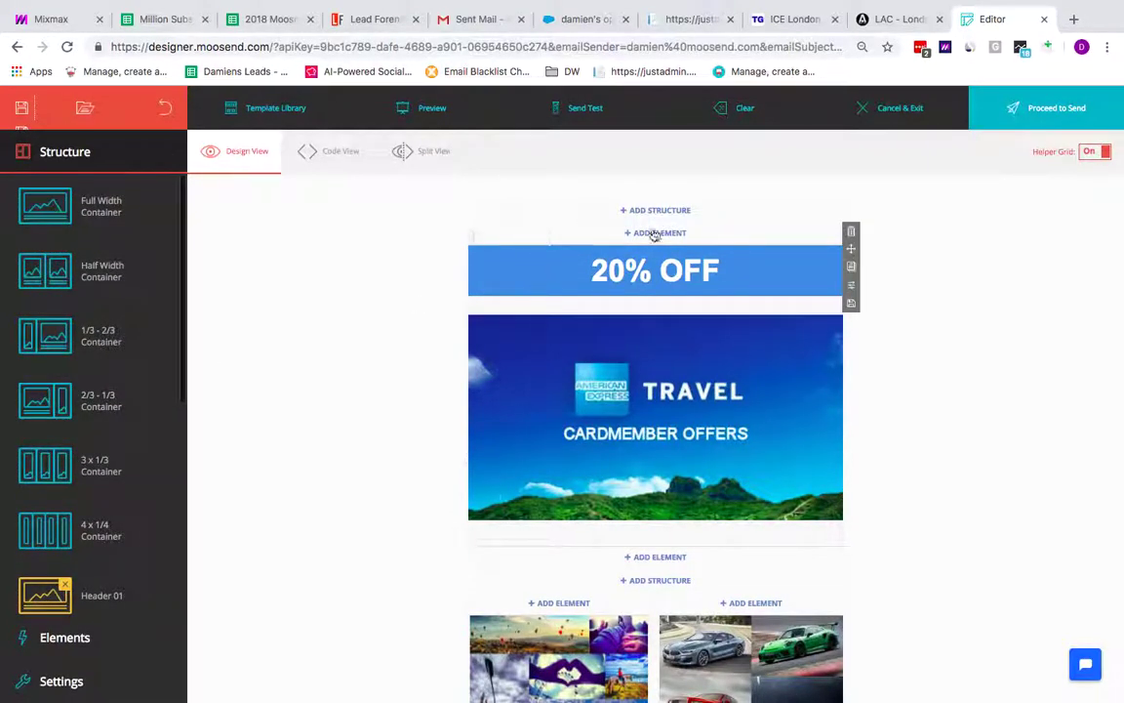
# Step: Add a text element above the 20% OFF banner greeting recipients with "Hi", the First Name custom field tag and a comma
pyautogui.click(655, 235)
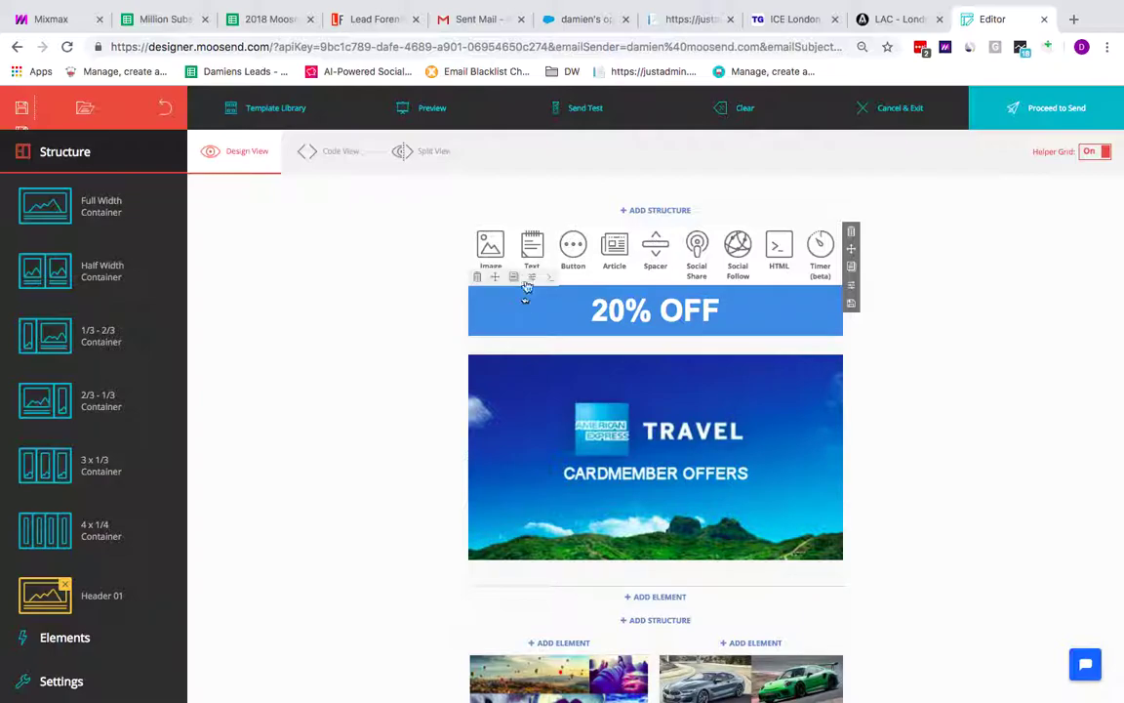
pyautogui.click(530, 246)
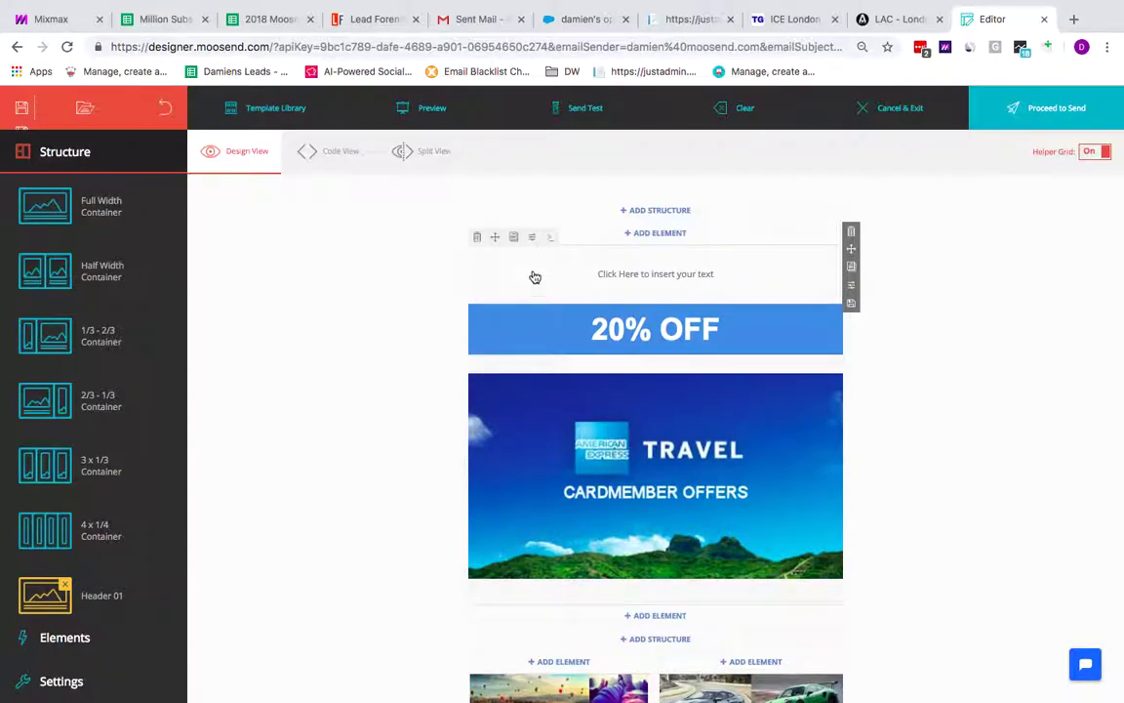
pyautogui.click(534, 277)
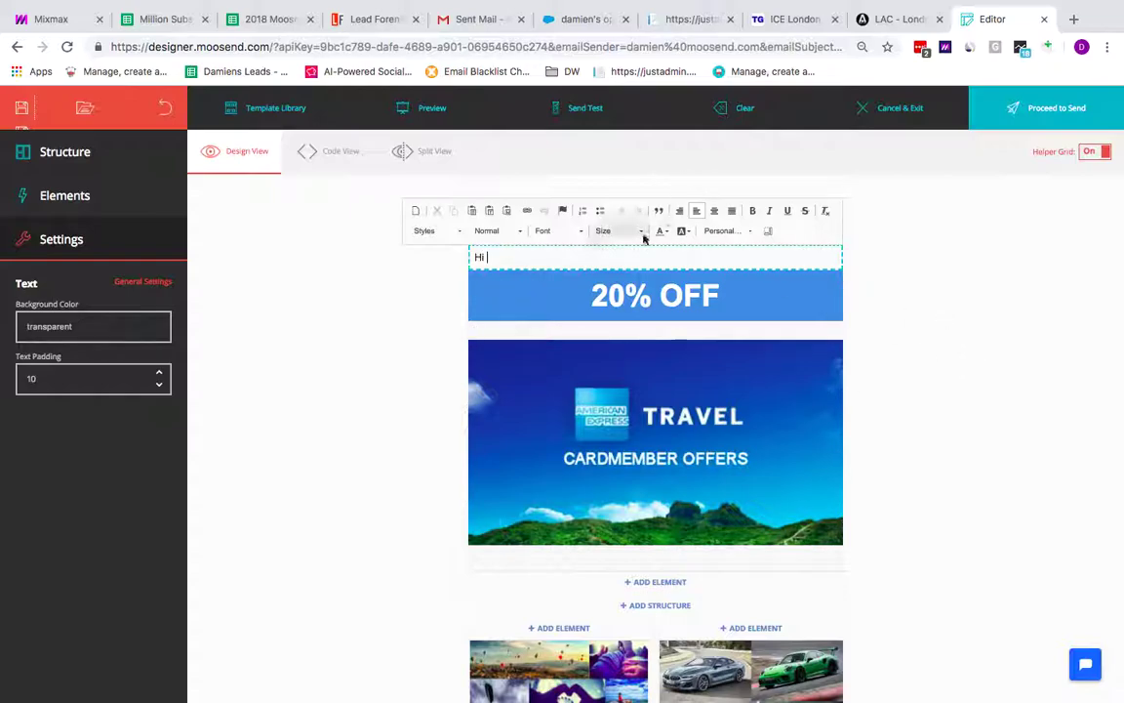
pyautogui.click(749, 235)
pyautogui.scroll(-3, 750, 288)
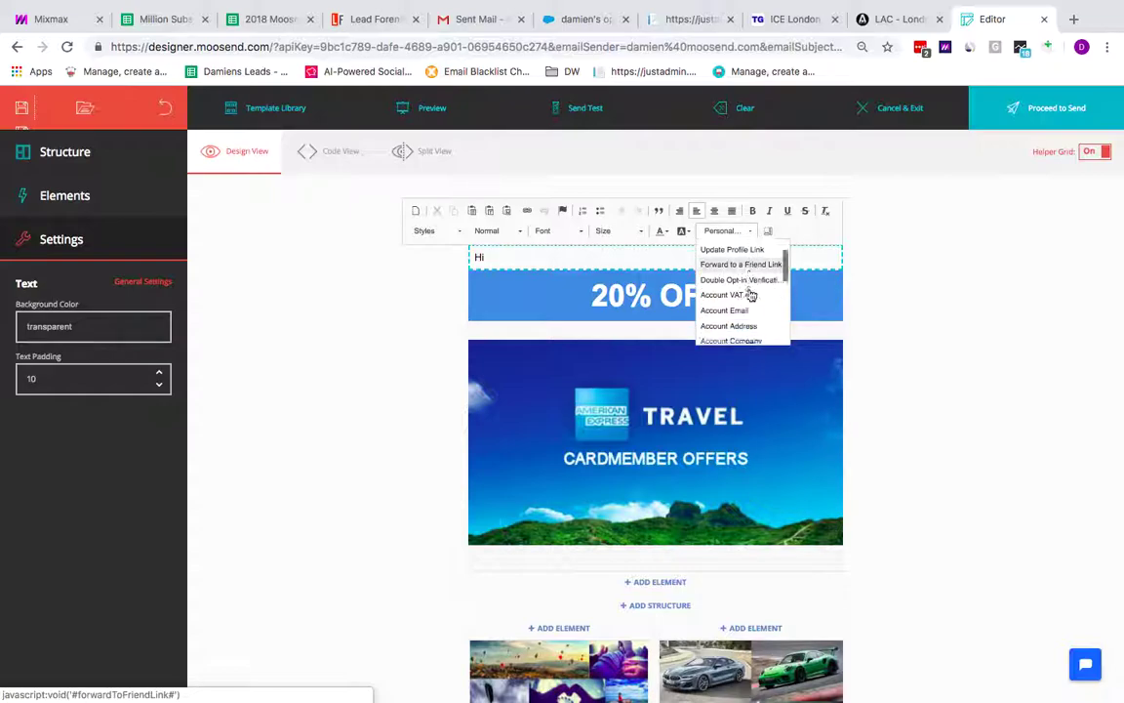
pyautogui.scroll(-5, 750, 293)
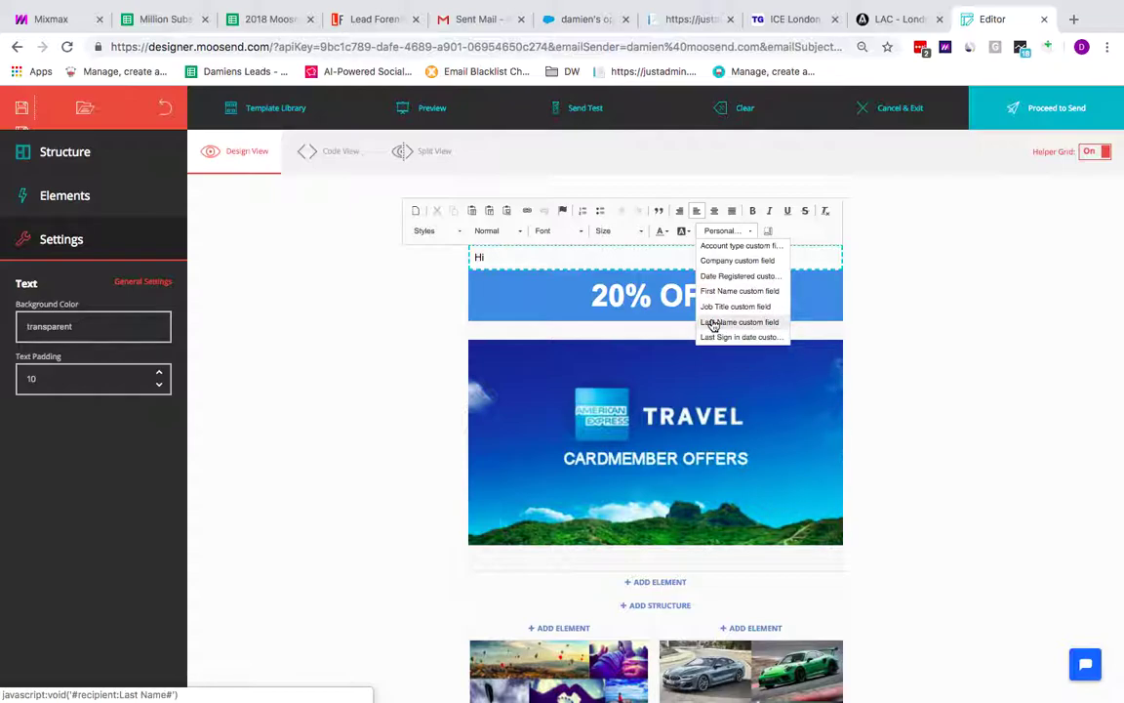
pyautogui.click(760, 290)
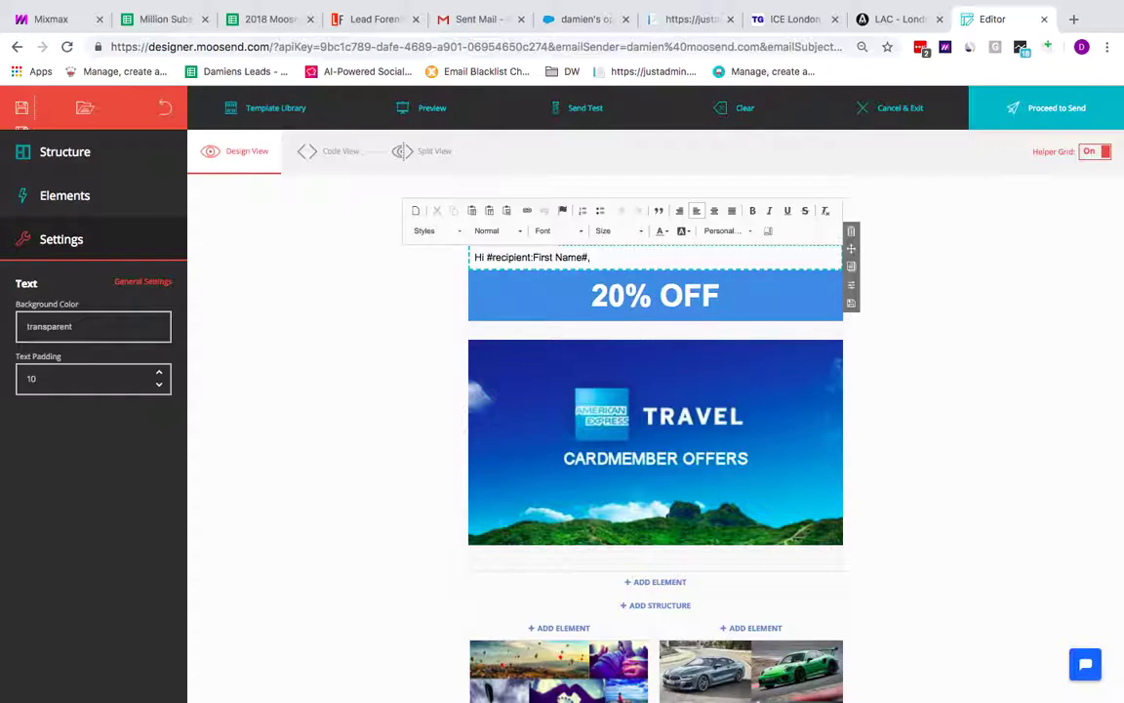
# Step: Add a second paragraph reading "Thanks for sigining up to AMEX on" followed by the Date Registered custom field tag
pyautogui.press('Return')
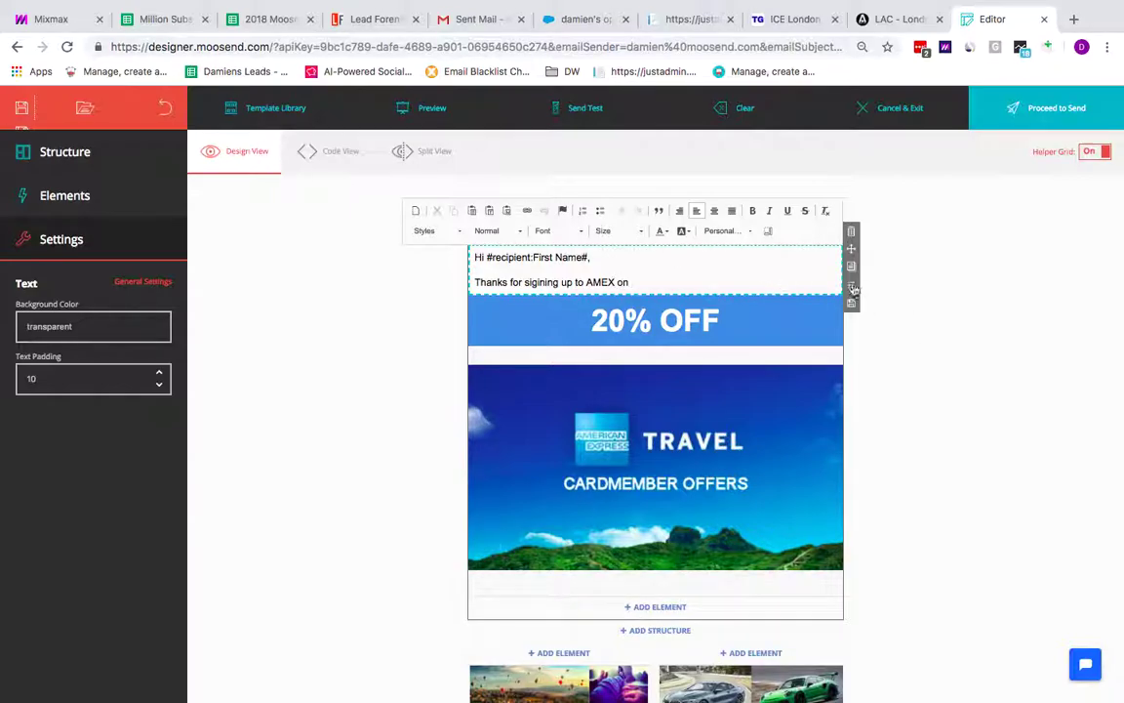
pyautogui.click(733, 234)
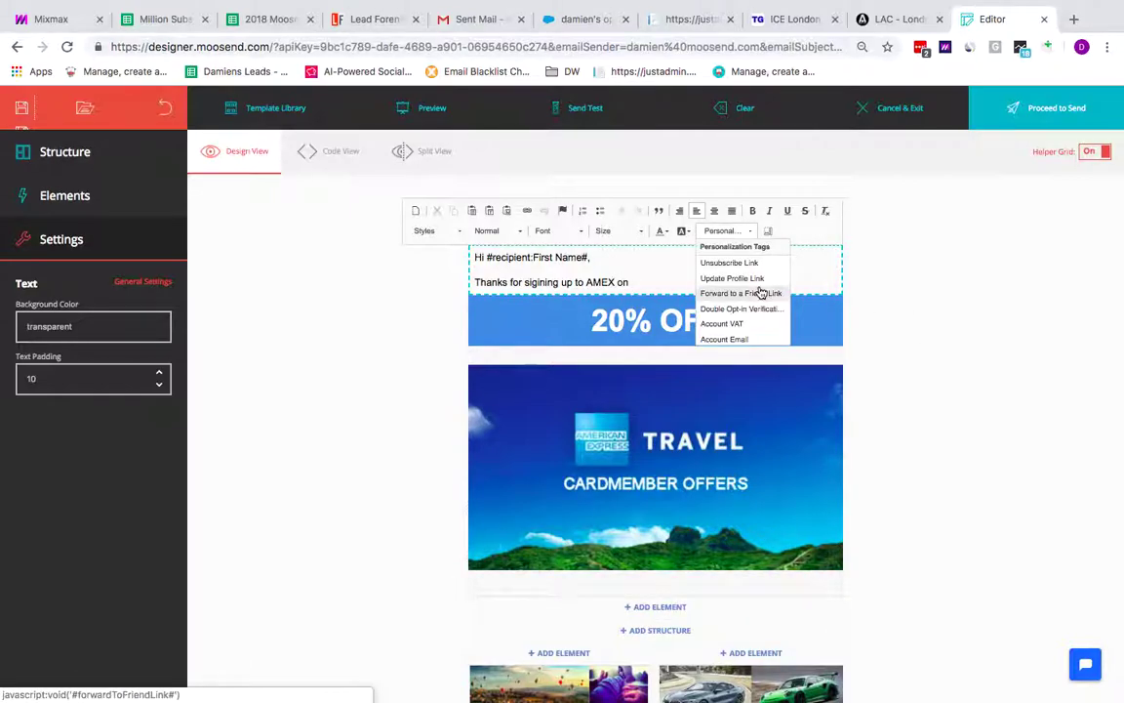
pyautogui.scroll(-1, 760, 292)
pyautogui.scroll(-6, 760, 293)
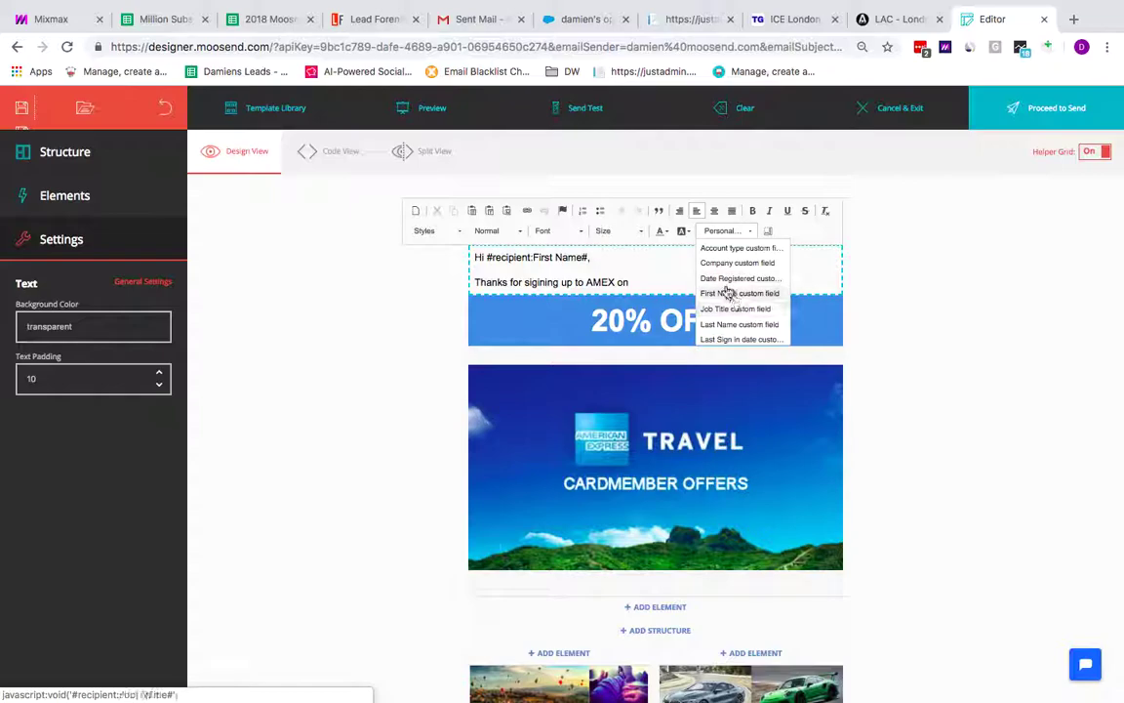
pyautogui.click(732, 278)
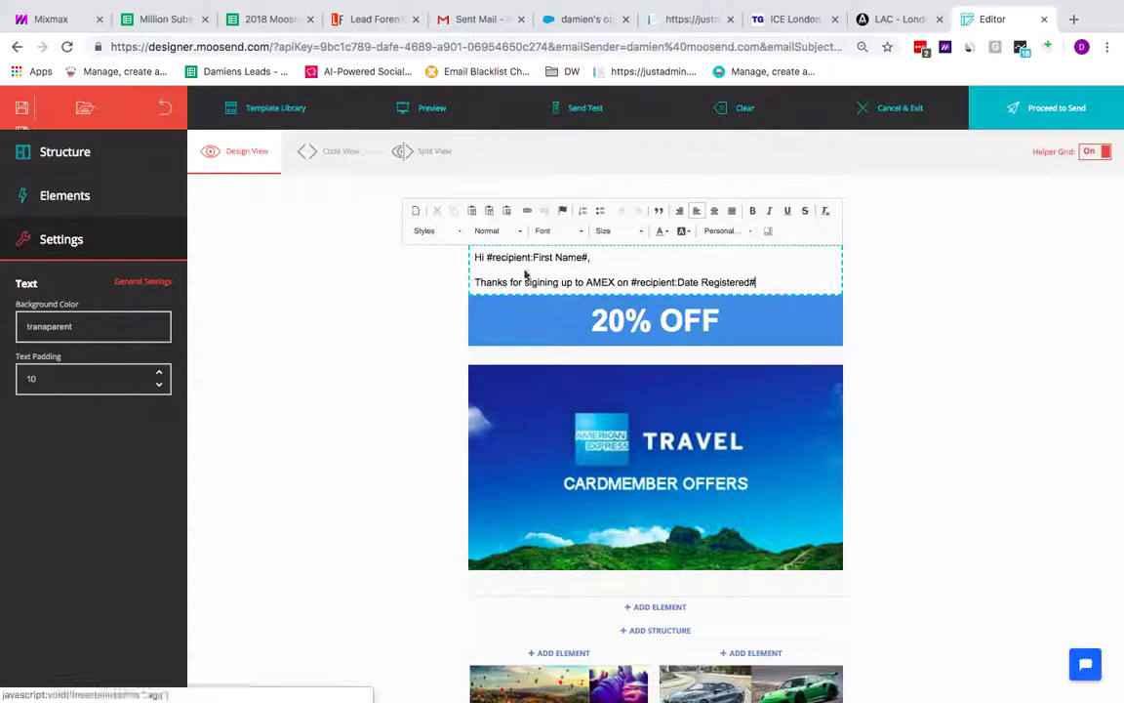
# Step: Insert the saved "AMEX new offers Header" structure above the four offer images
pyautogui.scroll(-4, 317, 476)
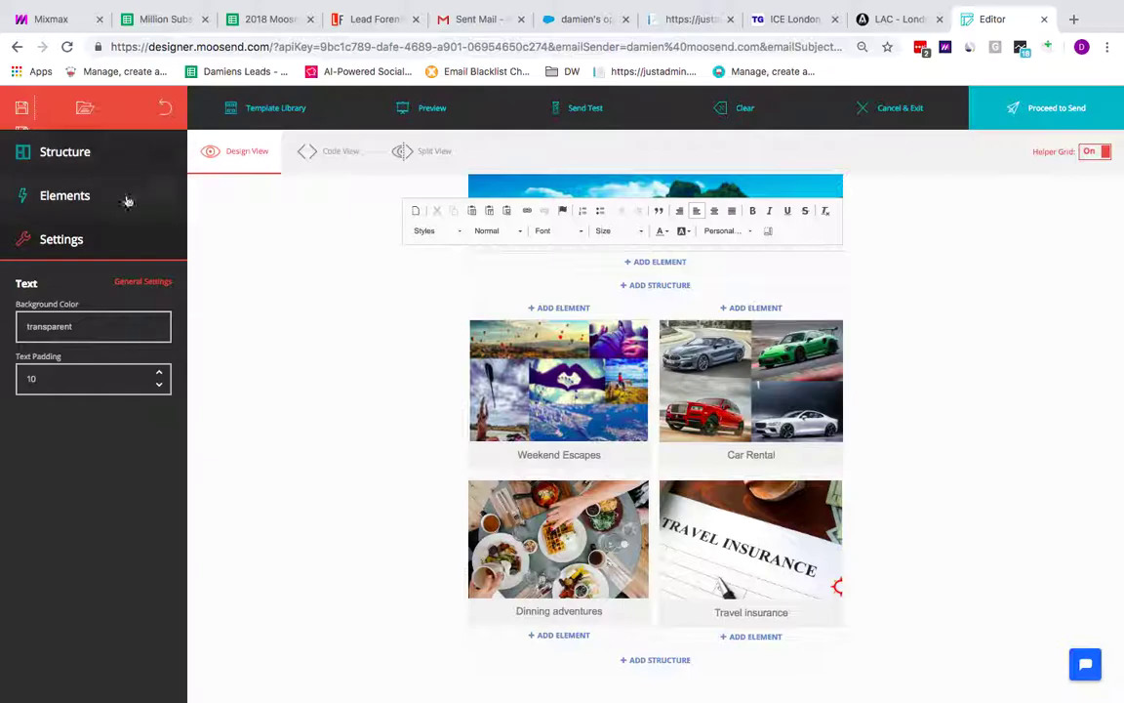
pyautogui.click(73, 151)
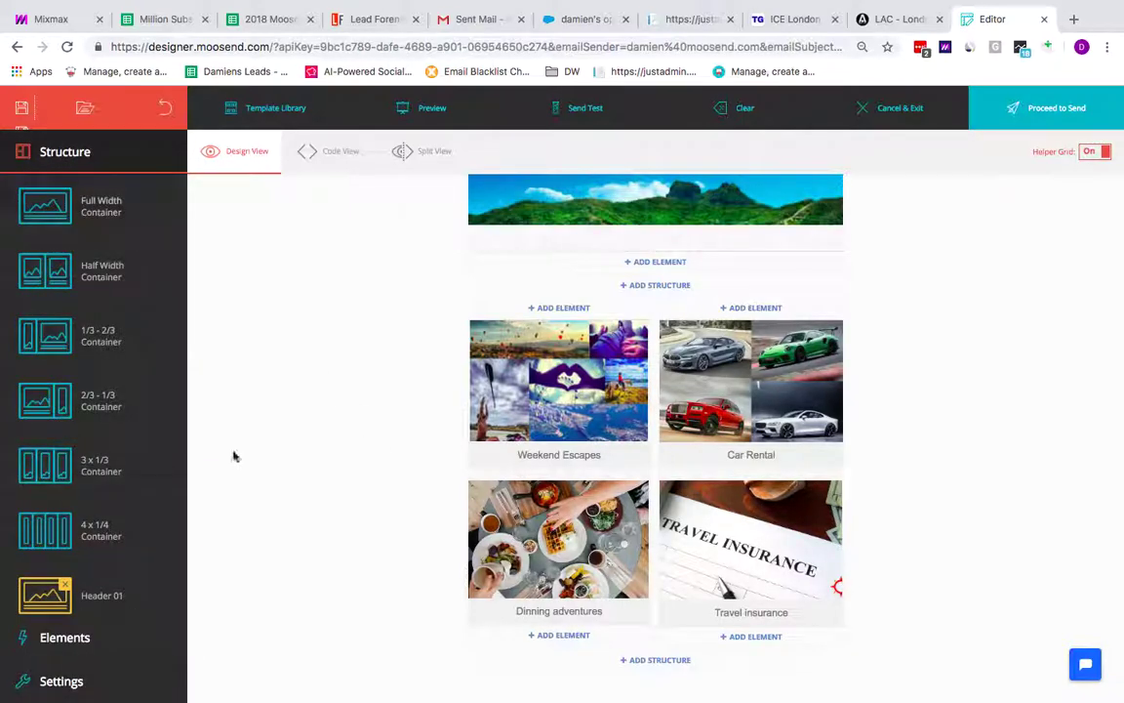
pyautogui.scroll(-5, 131, 535)
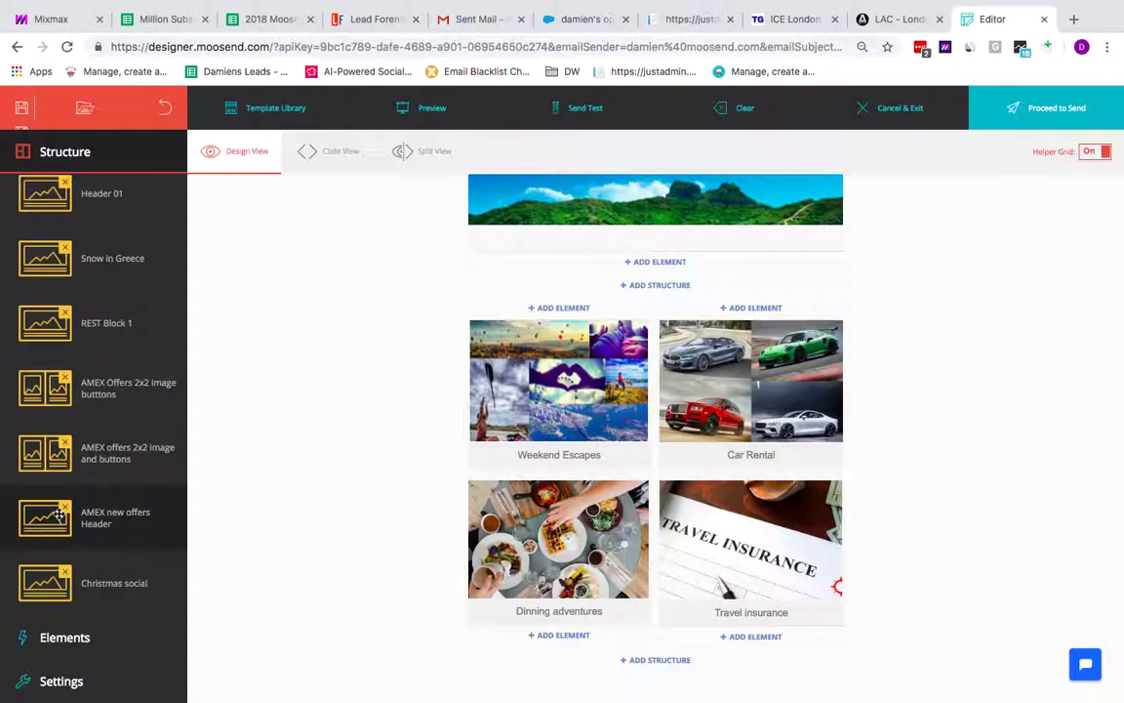
pyautogui.moveTo(56, 527); pyautogui.dragTo(661, 578)
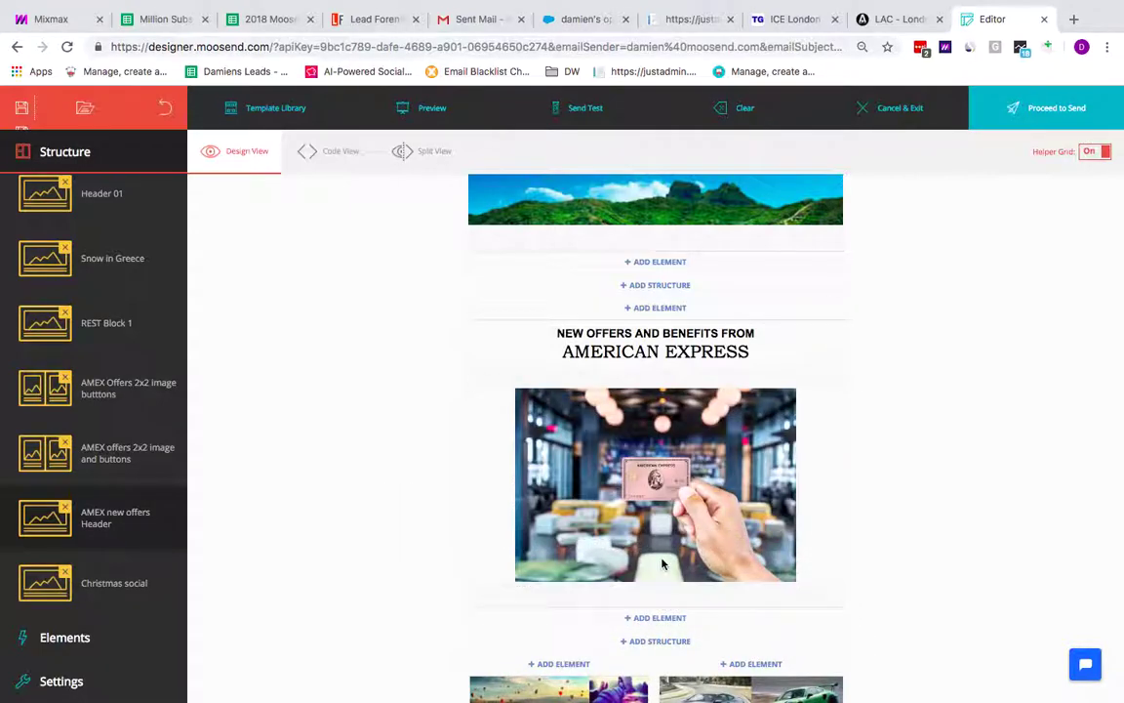
# Step: Remove the American Express Travel cardmember offers image below the 20% OFF banner
pyautogui.scroll(4, 886, 422)
pyautogui.scroll(-3, 886, 422)
pyautogui.scroll(1, 886, 422)
pyautogui.scroll(-2, 886, 422)
pyautogui.scroll(2, 886, 422)
pyautogui.scroll(1, 886, 422)
pyautogui.click(822, 372)
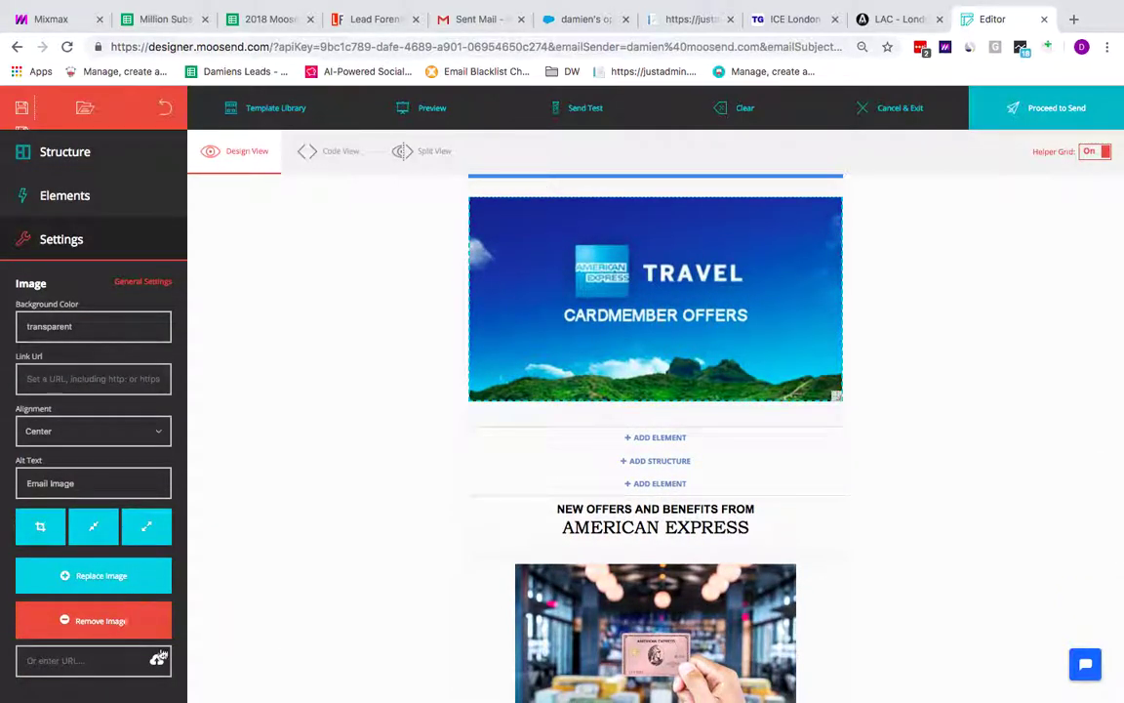
pyautogui.scroll(4, 811, 263)
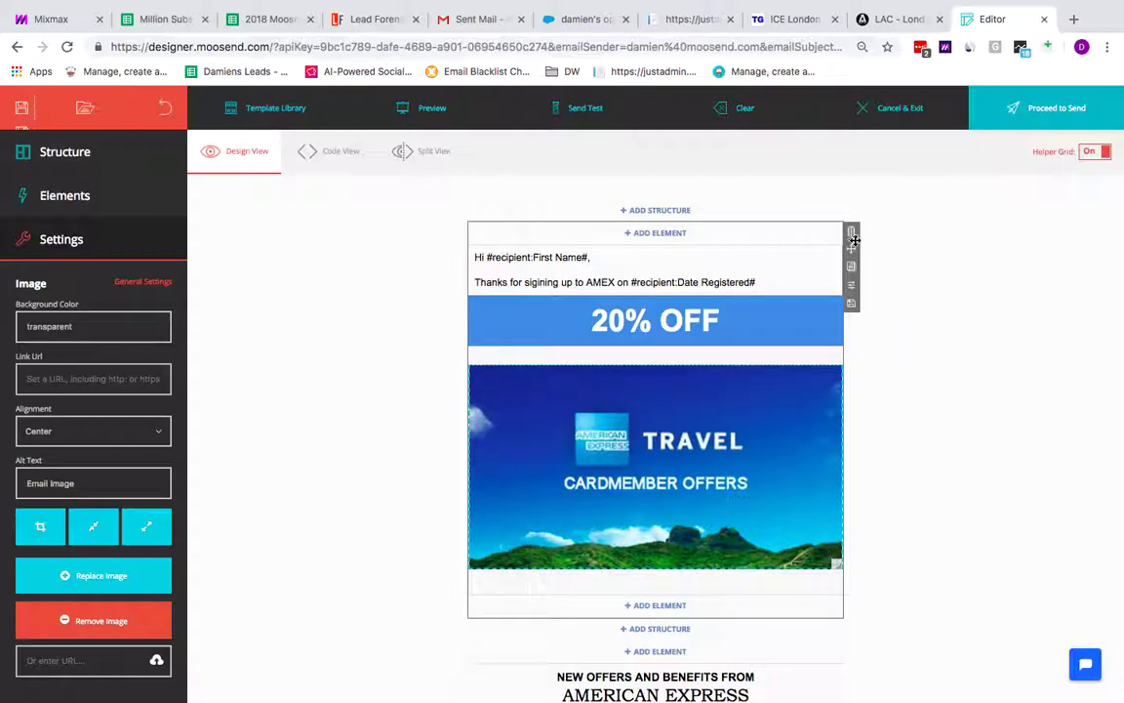
pyautogui.click(477, 358)
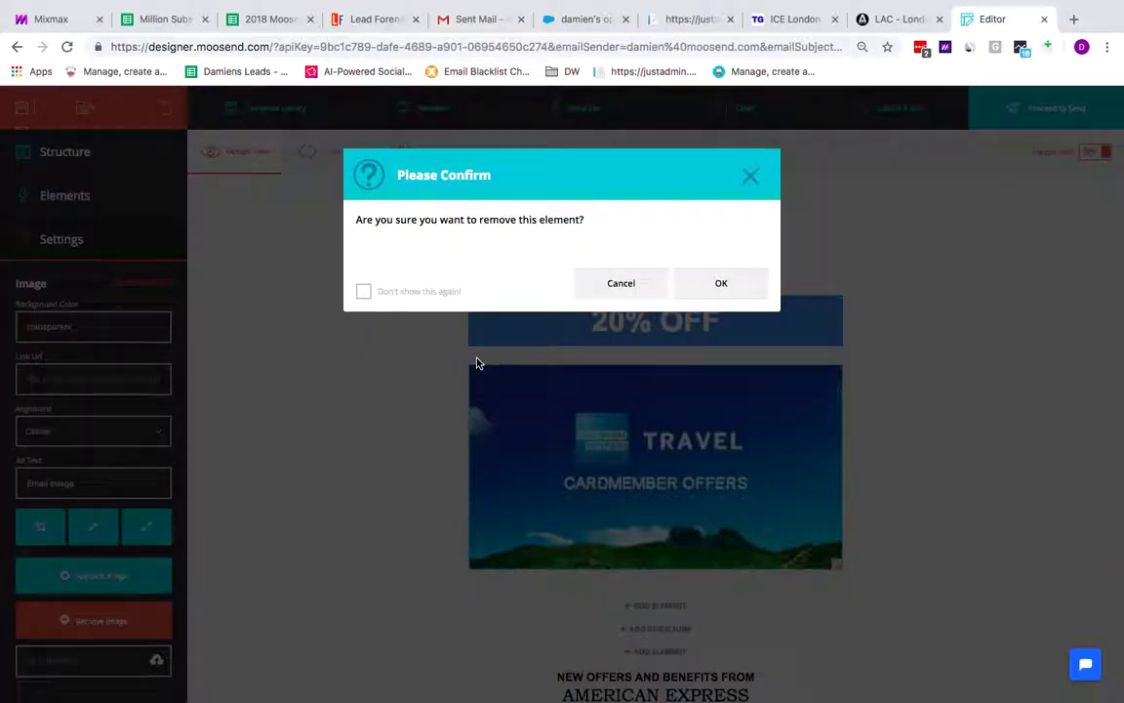
pyautogui.click(712, 285)
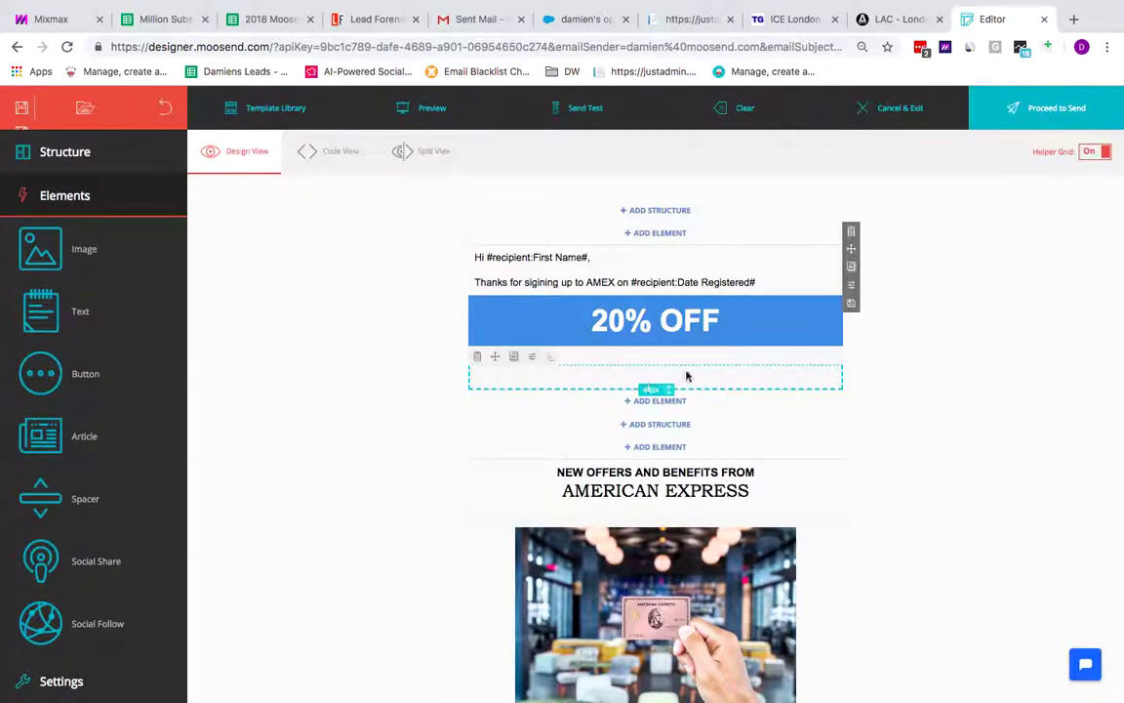
# Step: Delete the 40 px spacer element below the 20% OFF banner
pyautogui.click(744, 362)
pyautogui.moveTo(748, 368); pyautogui.dragTo(749, 382)
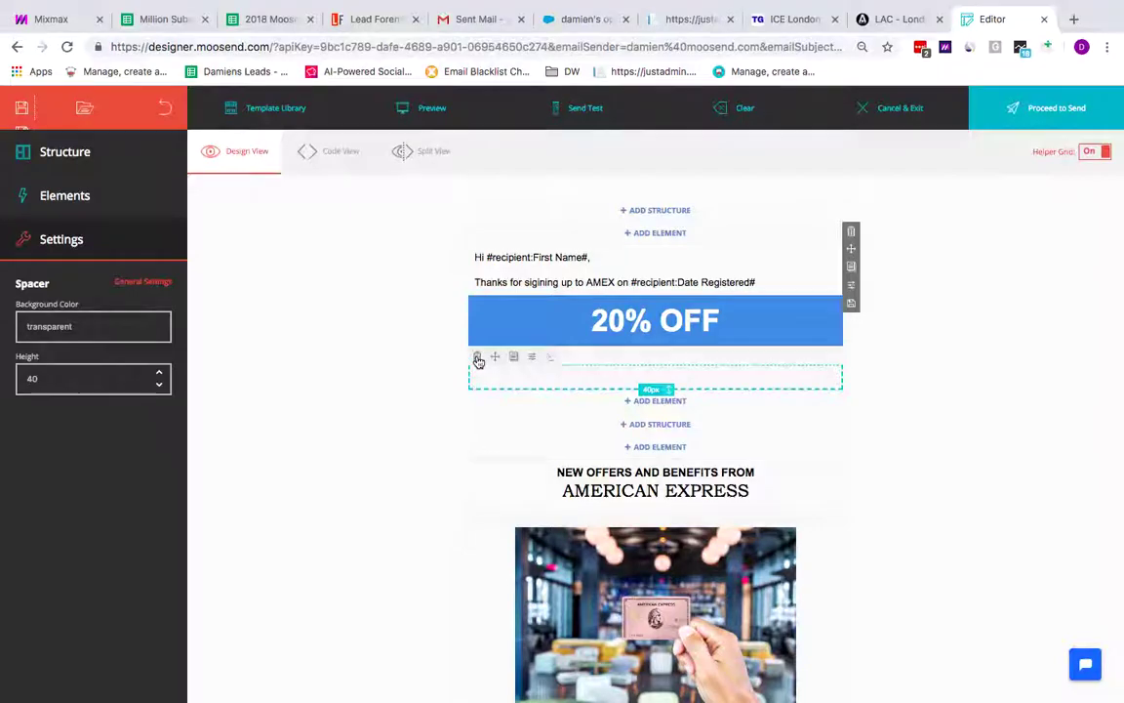
pyautogui.click(477, 357)
pyautogui.click(712, 284)
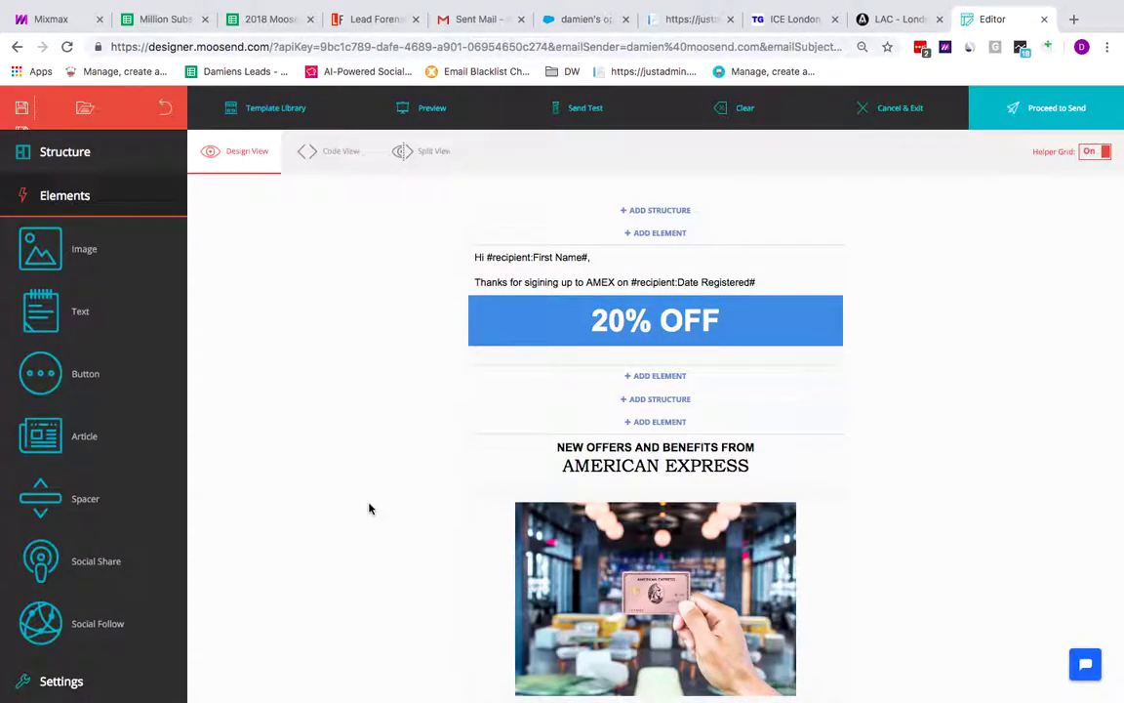
# Step: Preview the newsletter in desktop view and check its text, banner and offer images
pyautogui.scroll(-5, 367, 518)
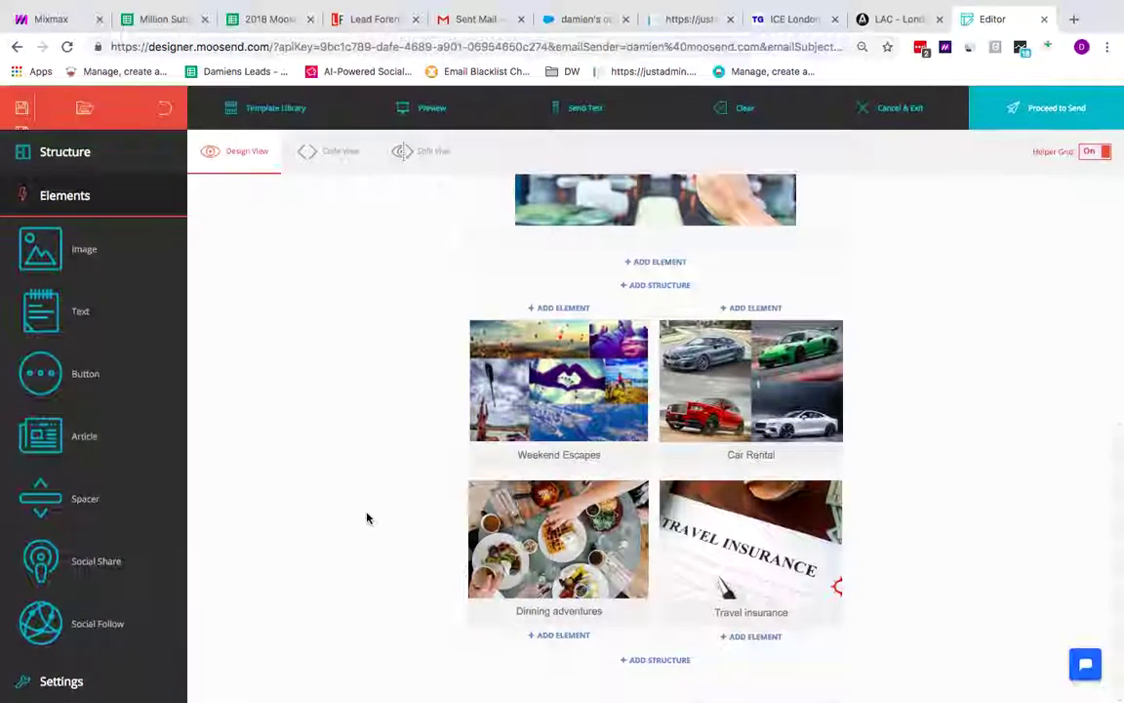
pyautogui.scroll(5, 367, 517)
pyautogui.click(419, 110)
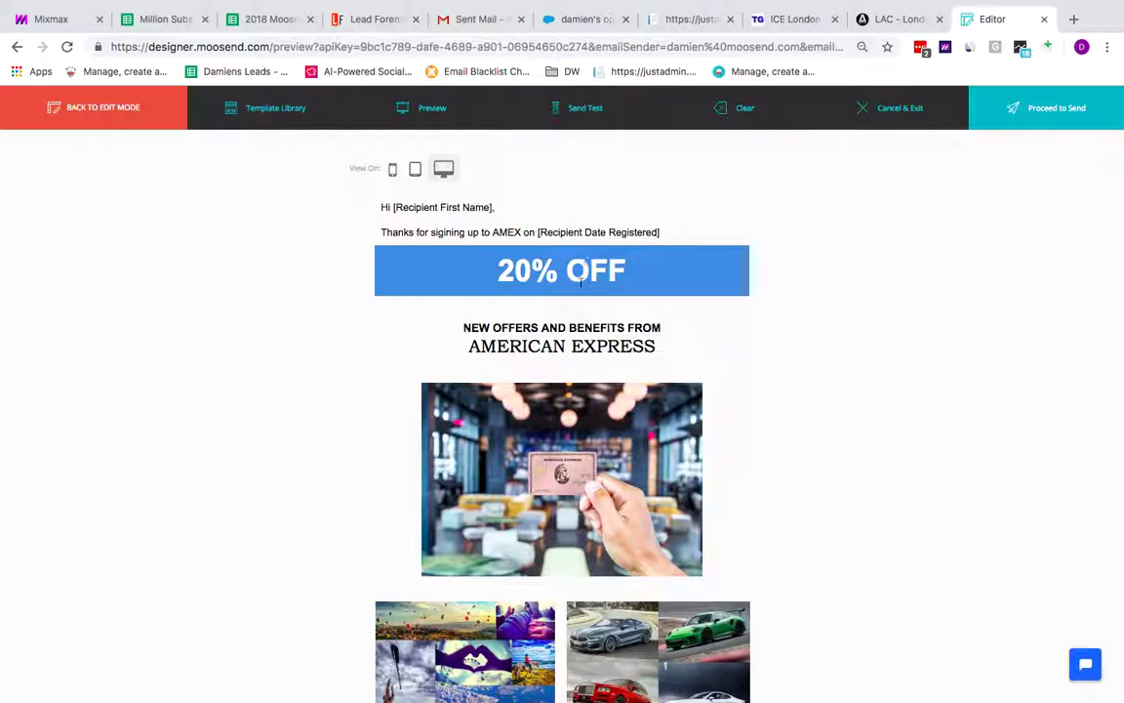
pyautogui.scroll(-2, 688, 286)
pyautogui.scroll(2, 688, 286)
pyautogui.scroll(-2, 688, 288)
pyautogui.scroll(2, 688, 288)
pyautogui.scroll(-2, 777, 385)
pyautogui.scroll(3, 778, 384)
# Step: Send a test of the newsletter to the sender's Moosend email address from the suggested addresses
pyautogui.click(600, 109)
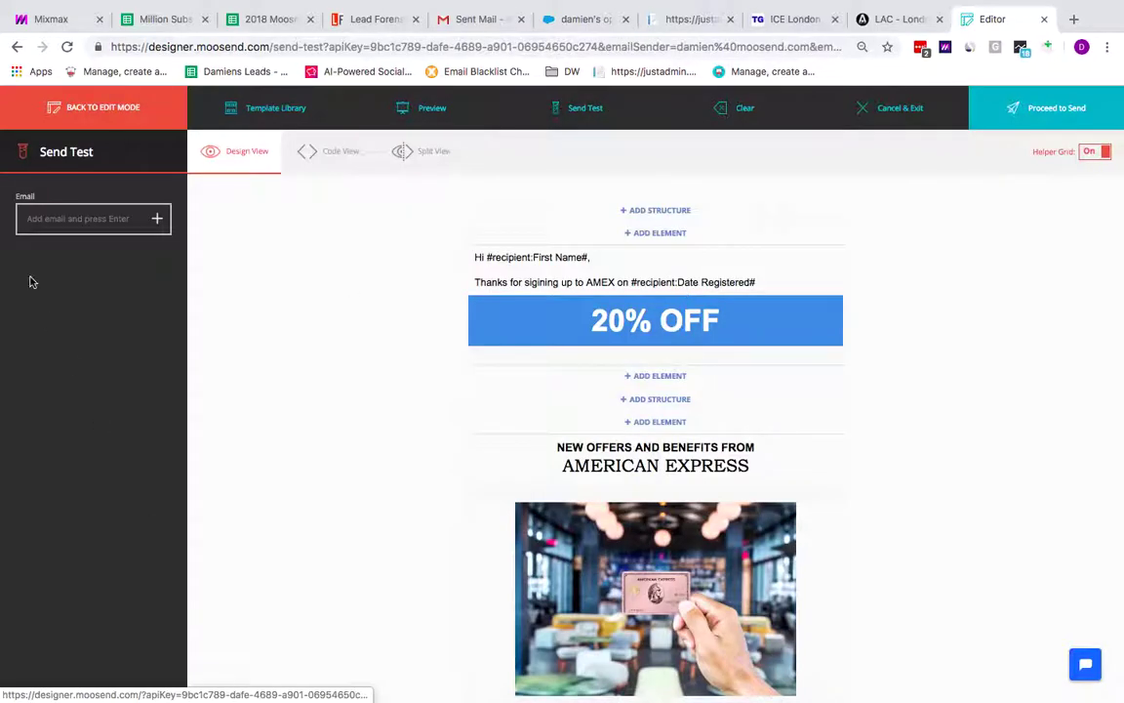
pyautogui.click(78, 212)
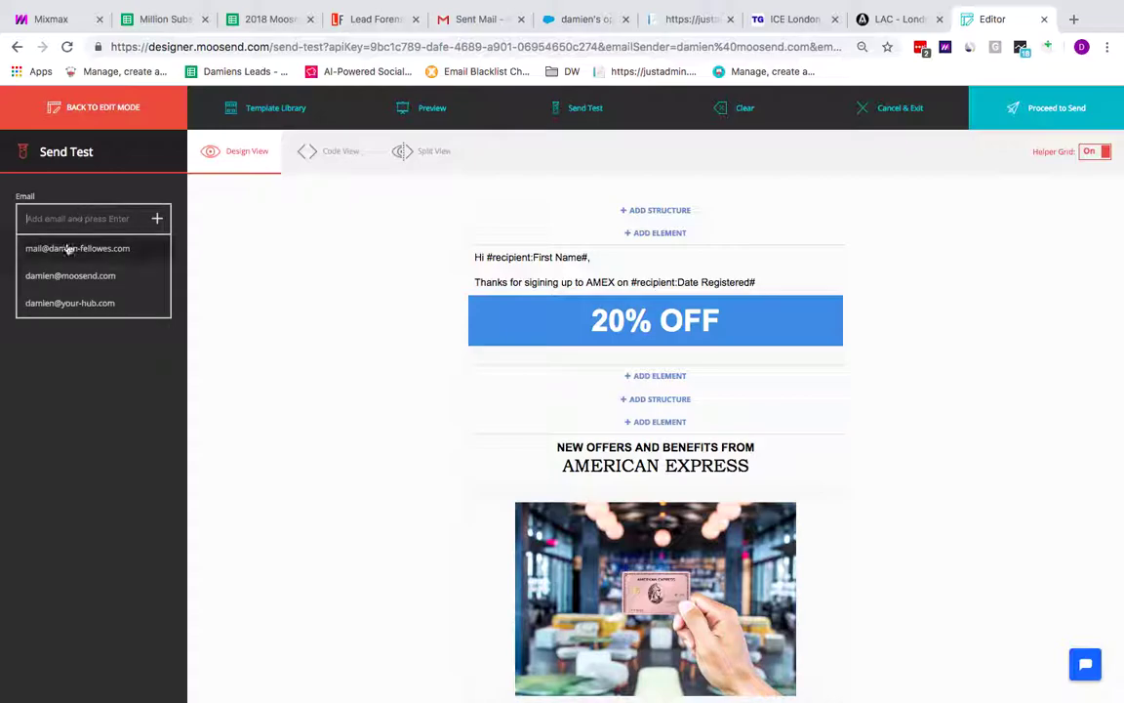
pyautogui.click(58, 277)
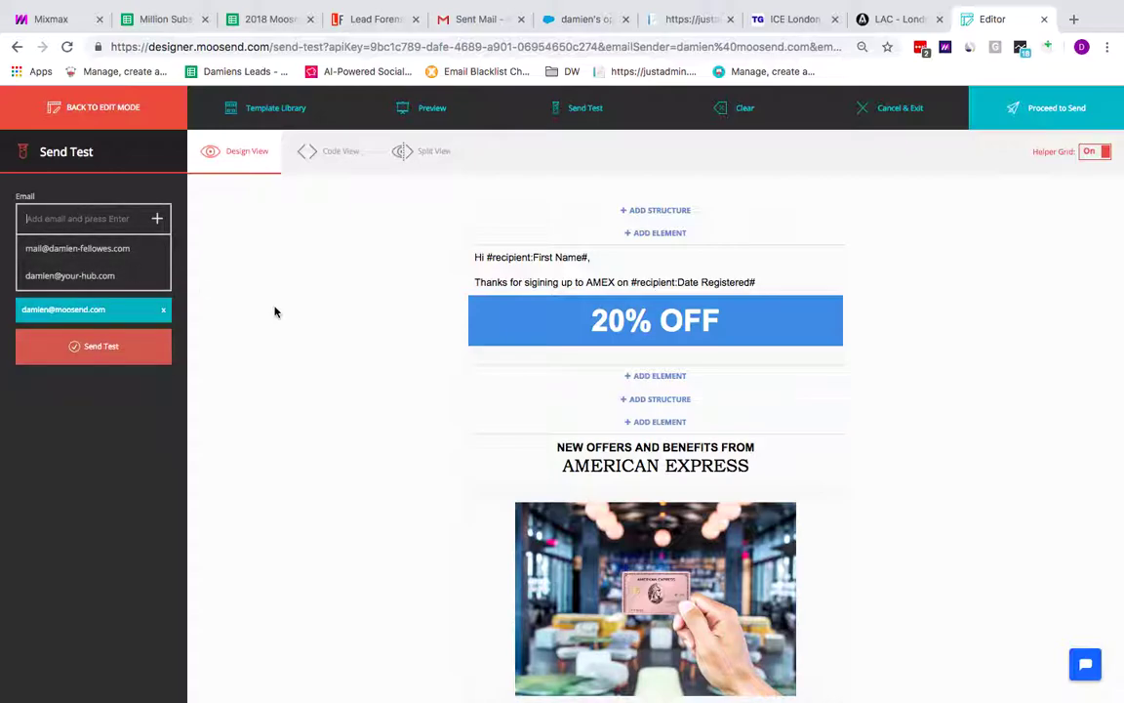
pyautogui.click(101, 348)
pyautogui.click(721, 283)
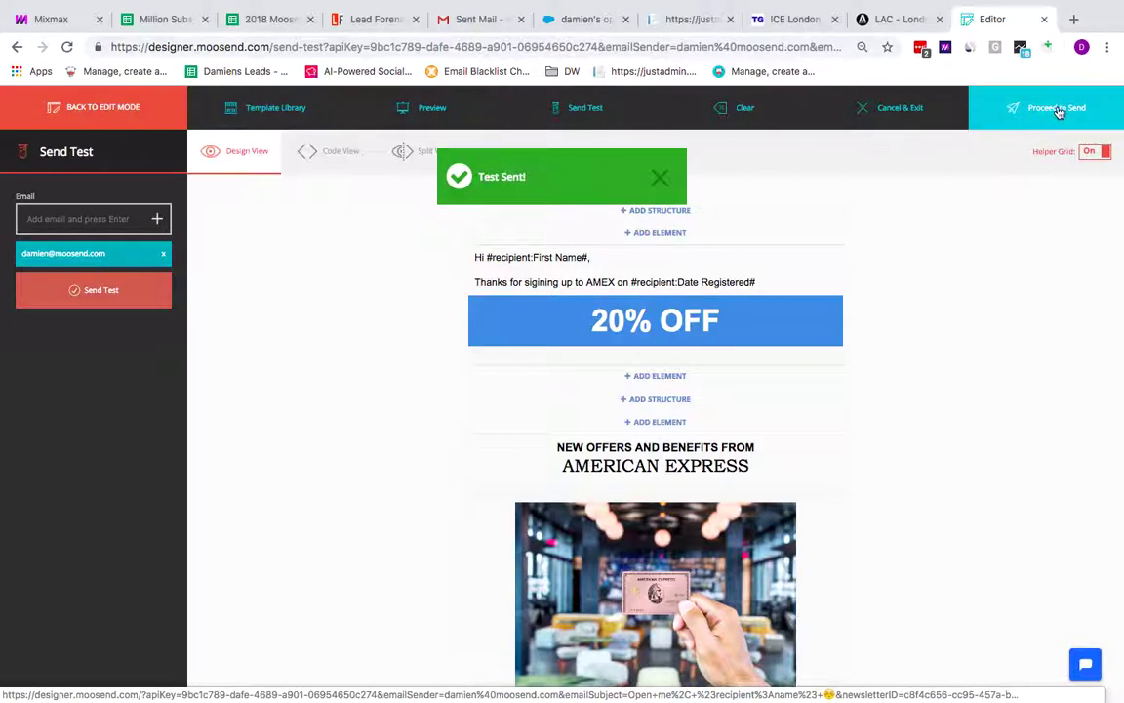
# Step: Return to edit mode and save the newsletter as a draft
pyautogui.click(115, 104)
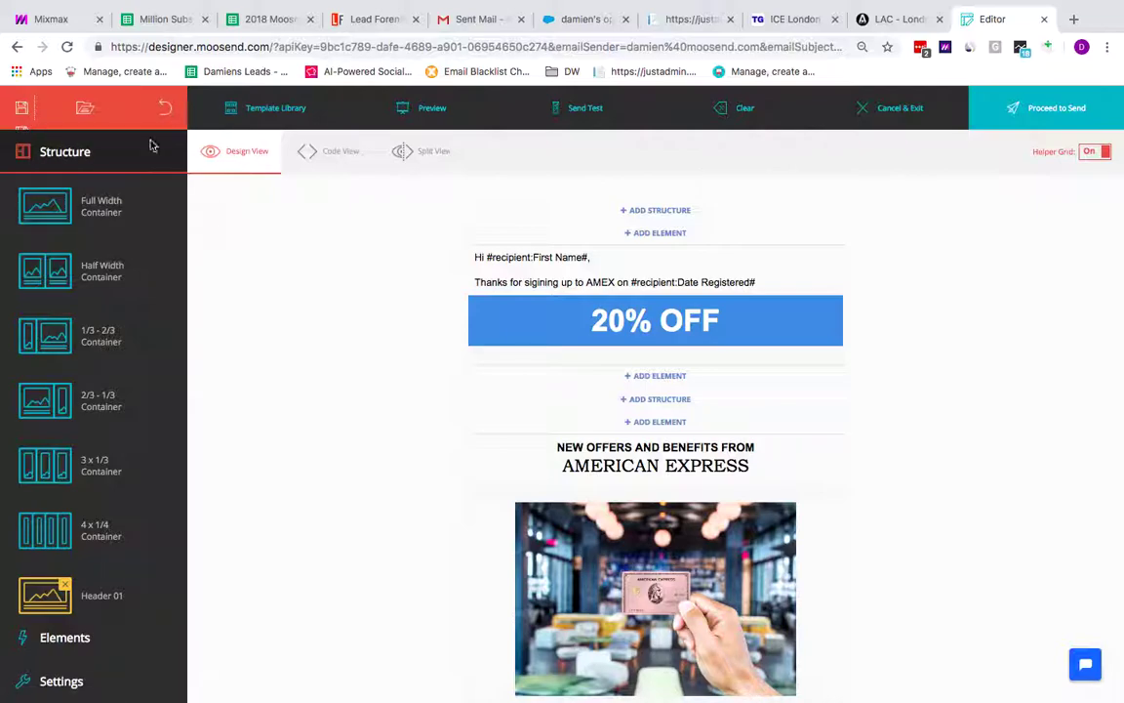
pyautogui.click(22, 109)
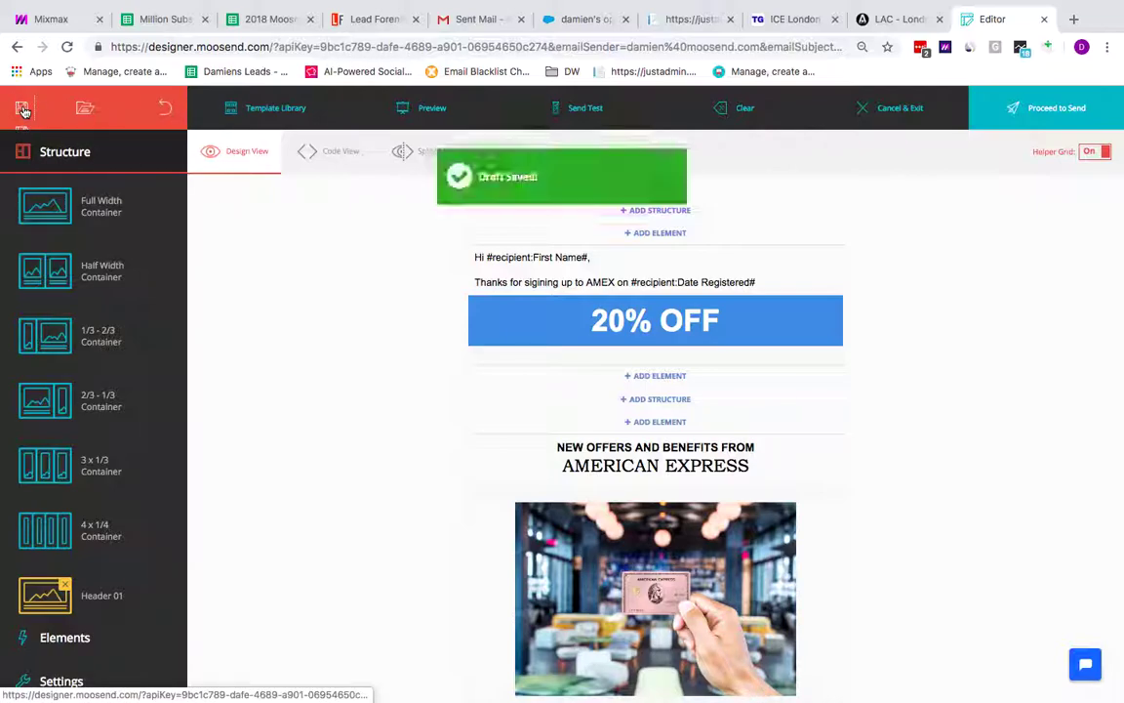
# Step: Open the received test email in Mail, check its greeting, 20% OFF banner and offer images, and close the message
pyautogui.click(954, 70)
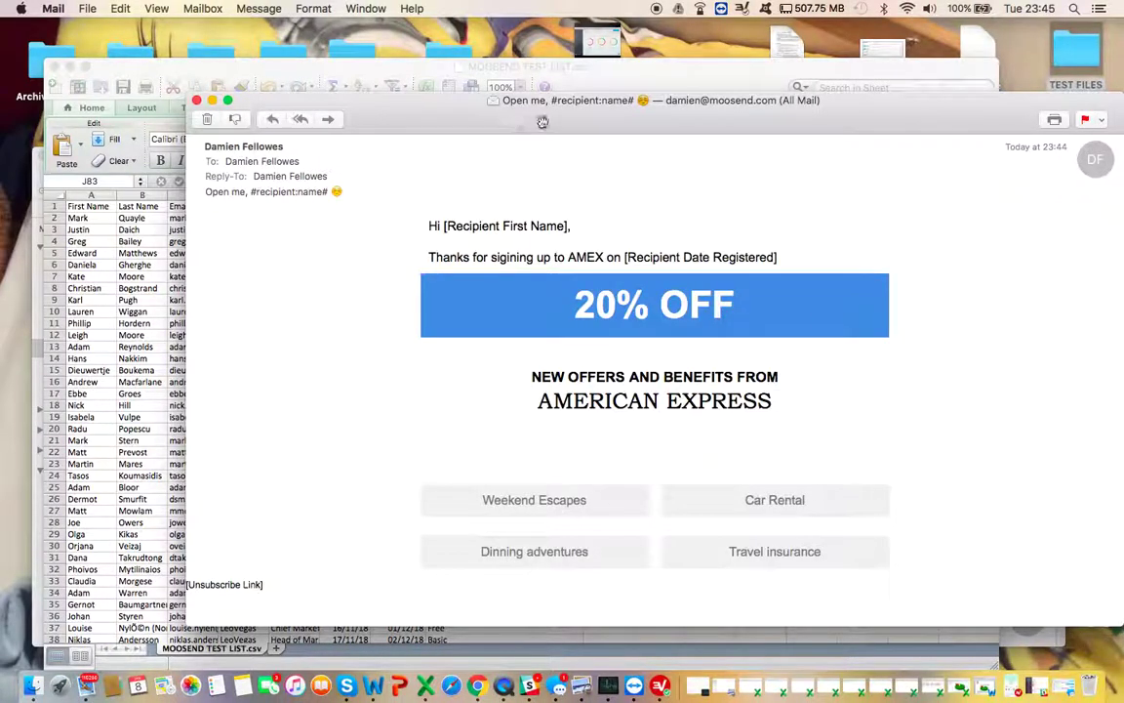
pyautogui.moveTo(569, 117); pyautogui.dragTo(439, 118)
pyautogui.scroll(-5, 558, 395)
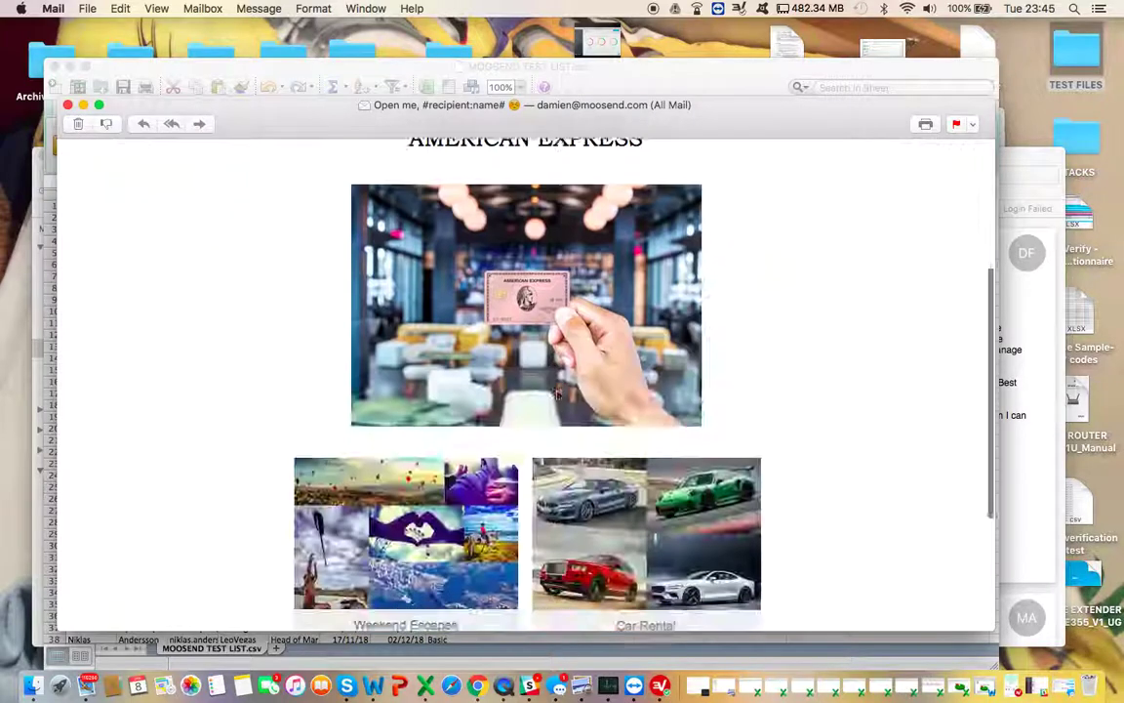
pyautogui.scroll(8, 559, 395)
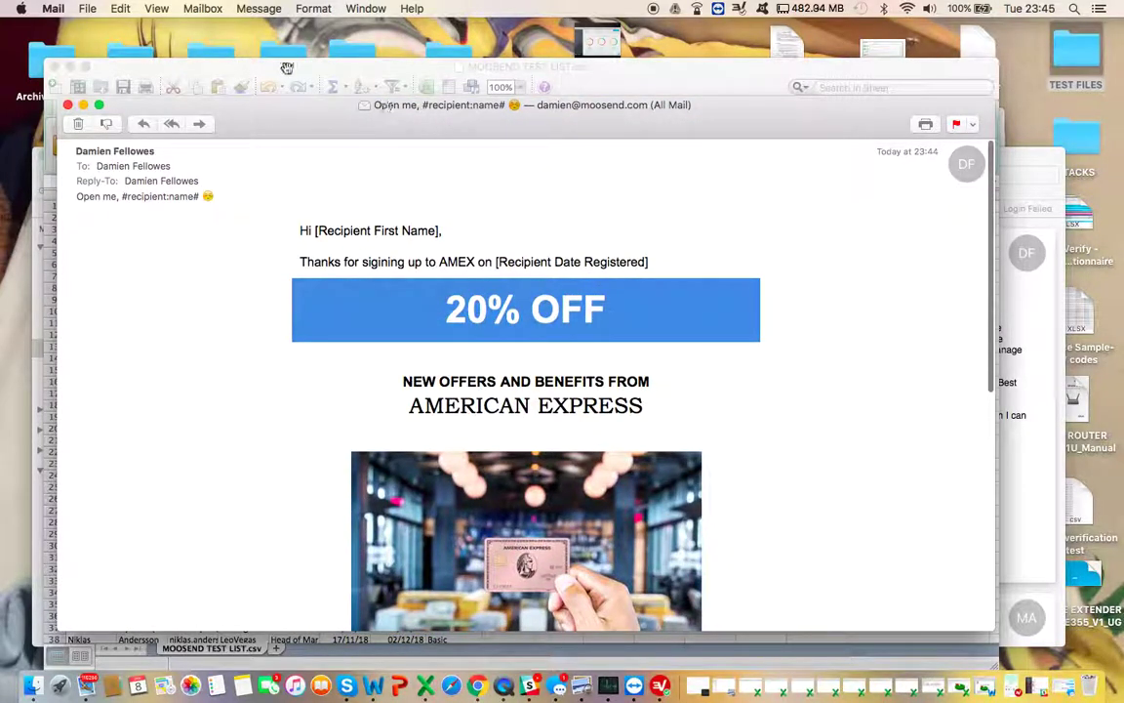
pyautogui.scroll(-2, 565, 318)
pyautogui.scroll(-3, 565, 317)
pyautogui.scroll(5, 565, 317)
pyautogui.scroll(-8, 565, 317)
pyautogui.scroll(10, 565, 318)
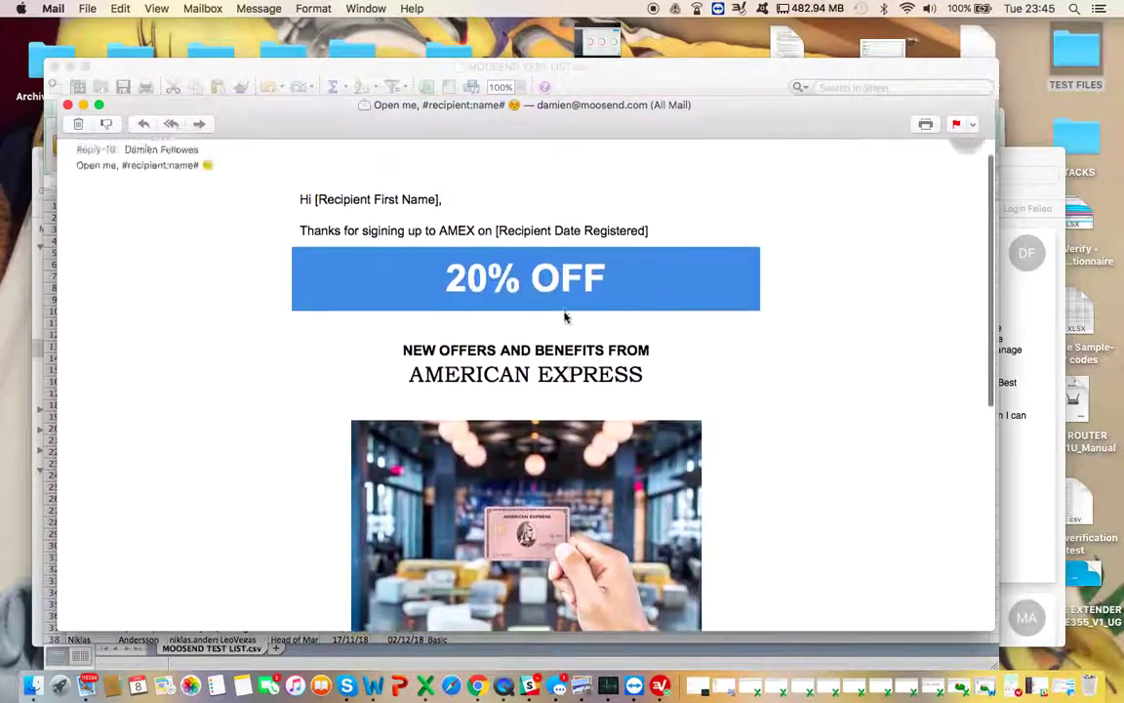
pyautogui.scroll(-5, 565, 317)
pyautogui.scroll(-5, 565, 317)
pyautogui.scroll(10, 565, 317)
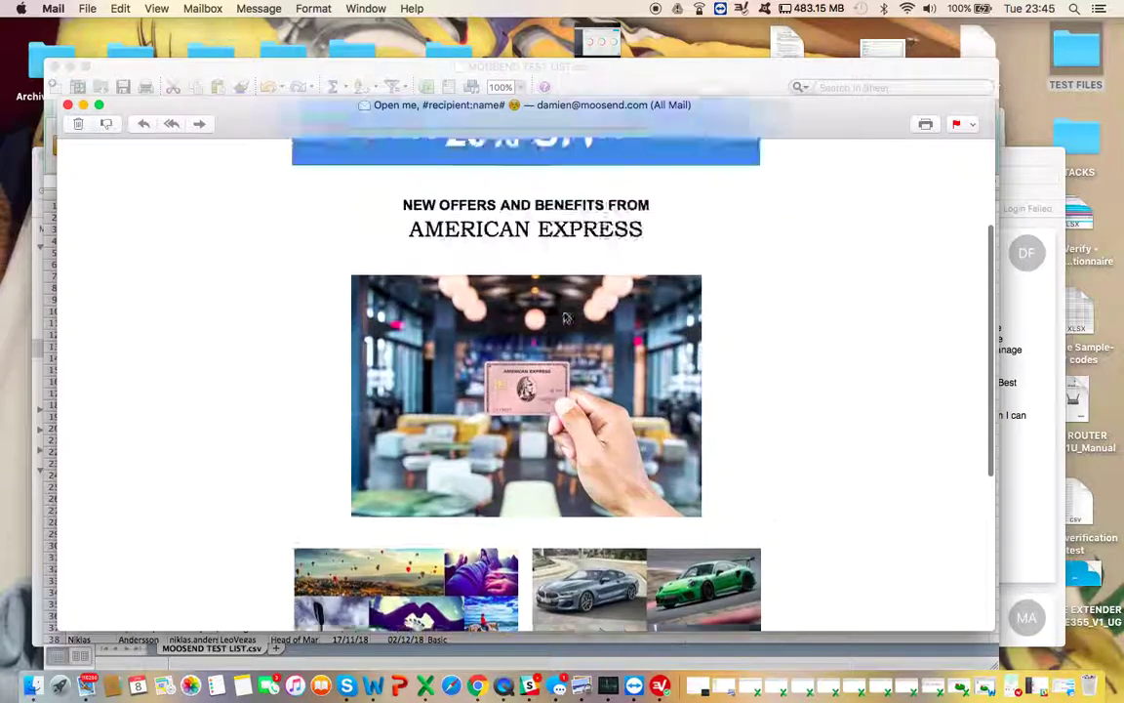
pyautogui.click(67, 104)
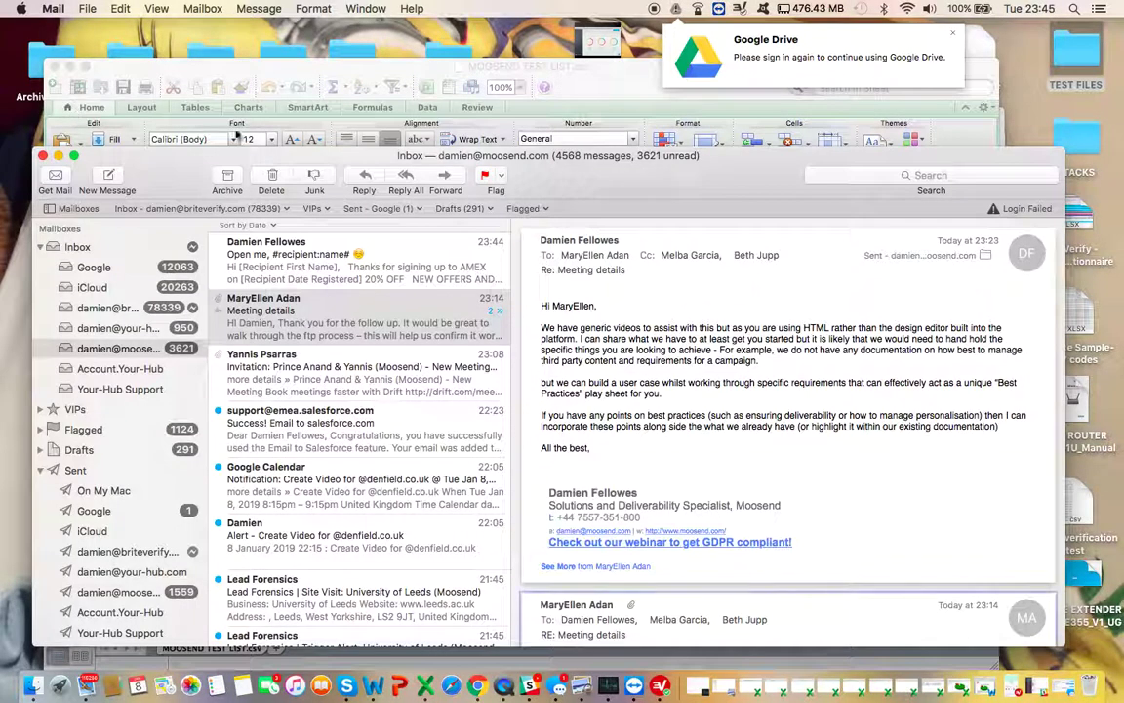
# Step: Switch back to the newsletter editor in Chrome, dismiss the Google Drive notification, and review the offer images and saved structures
pyautogui.hotkey('ctrl', 'Right')
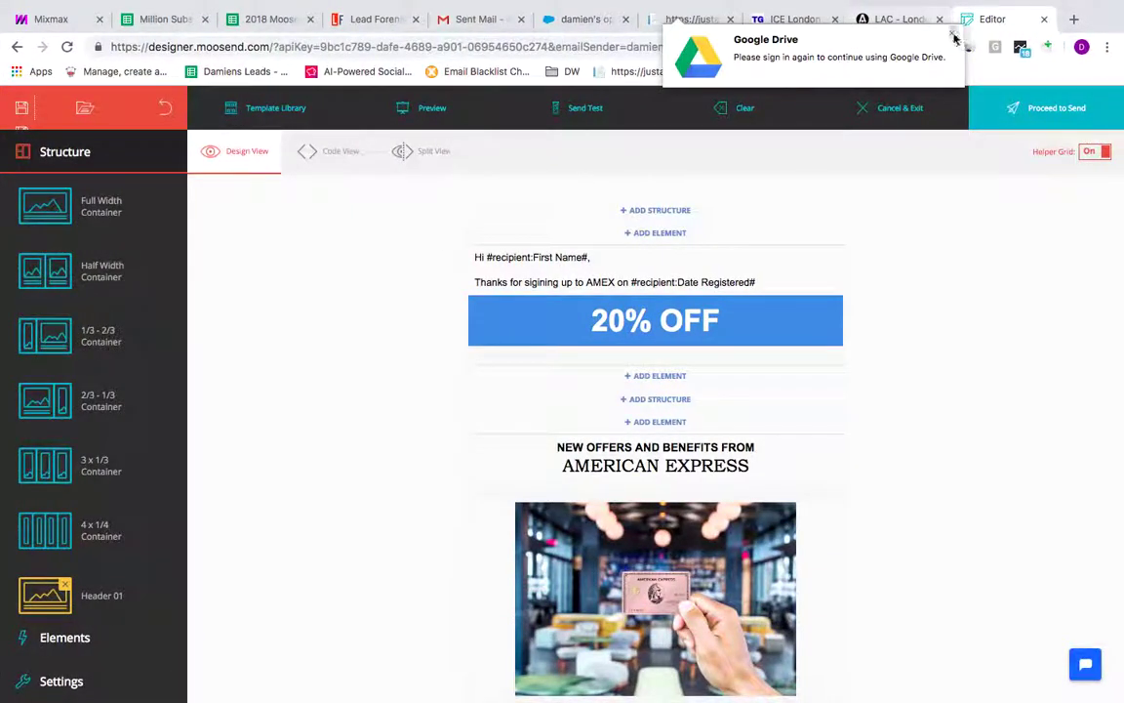
pyautogui.click(953, 35)
pyautogui.scroll(-5, 349, 415)
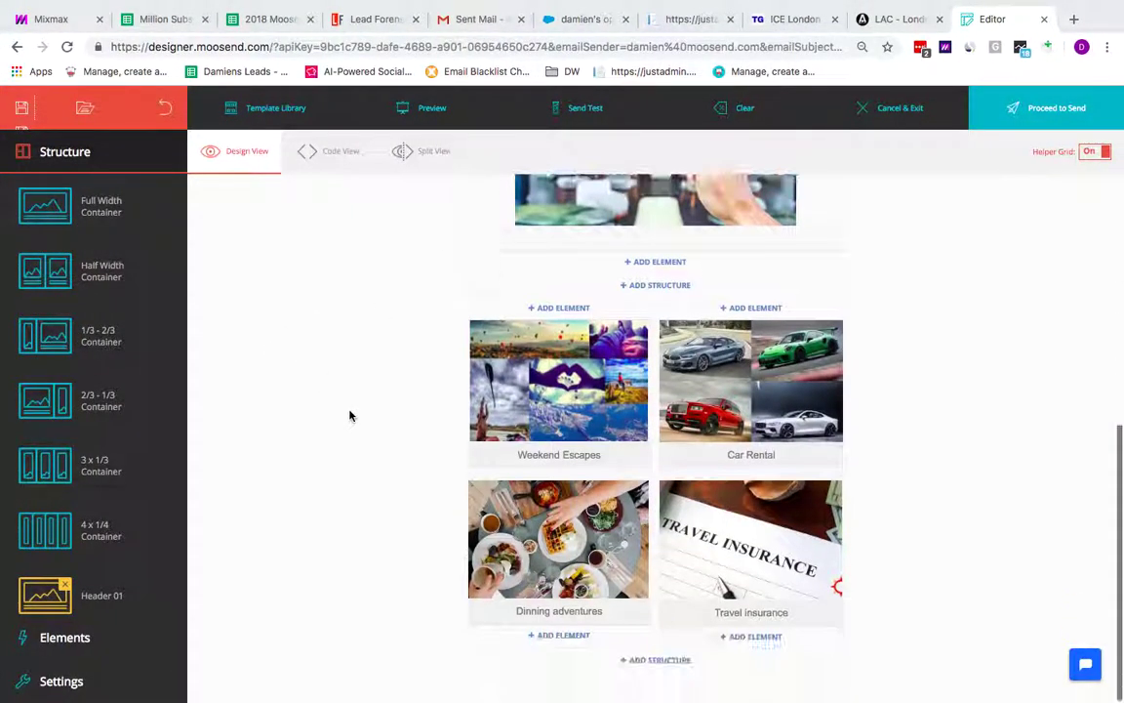
pyautogui.scroll(-4, 95, 457)
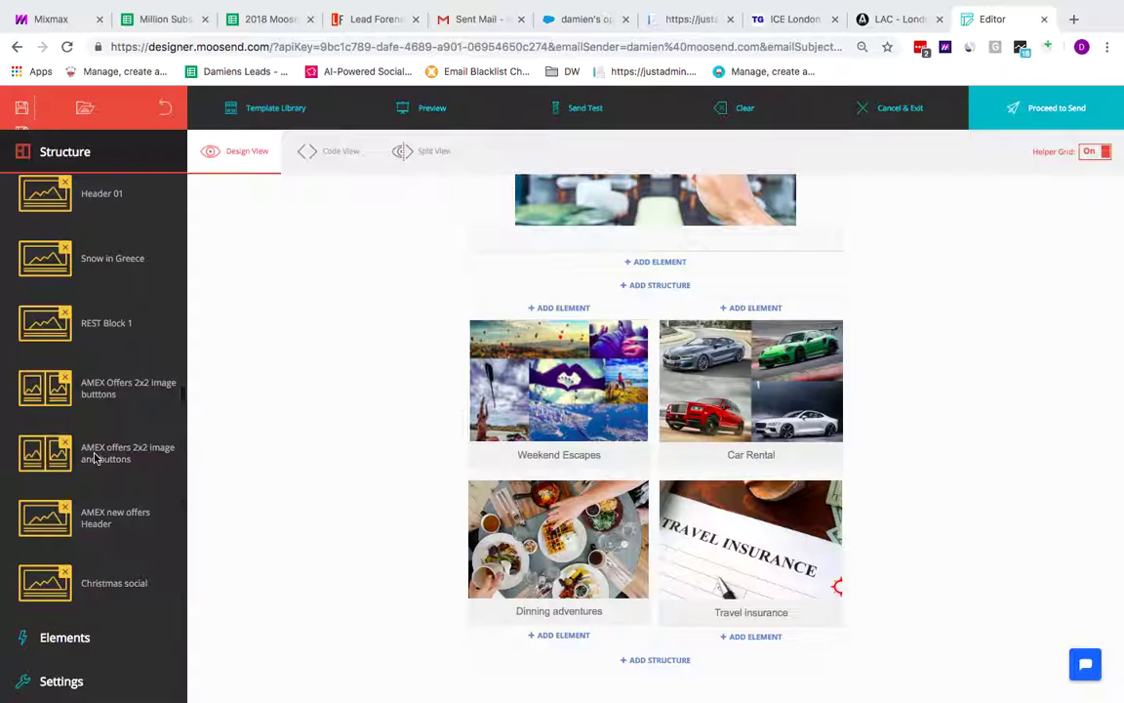
pyautogui.scroll(5, 95, 457)
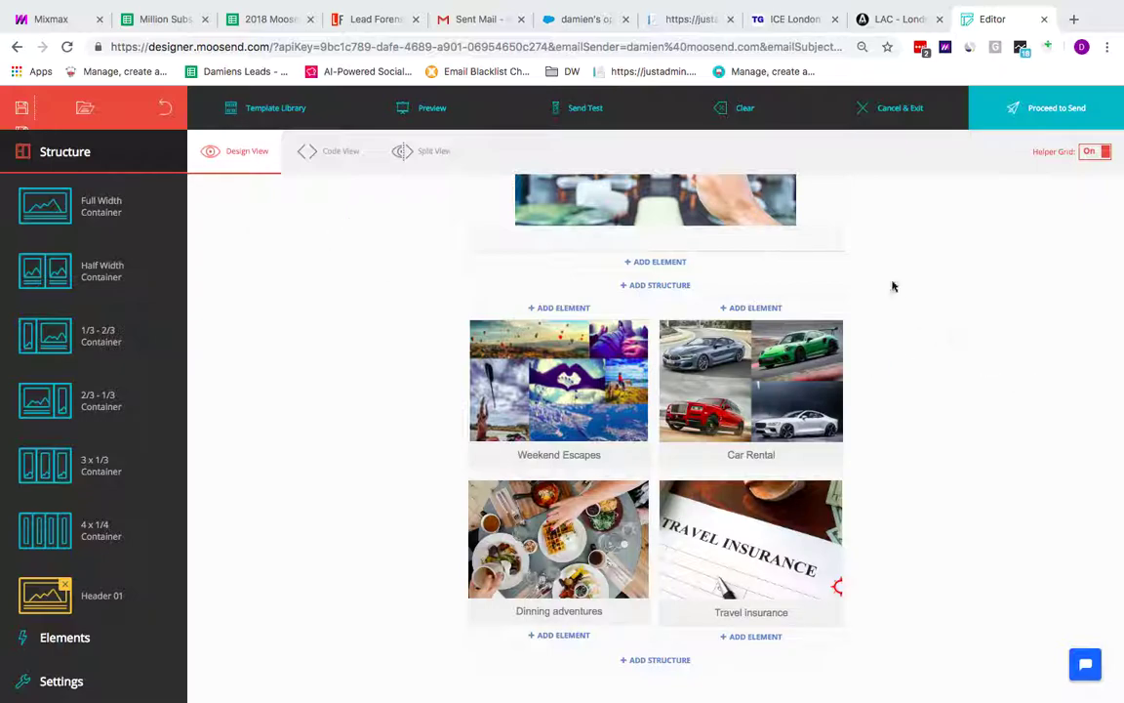
pyautogui.moveTo(547, 6)
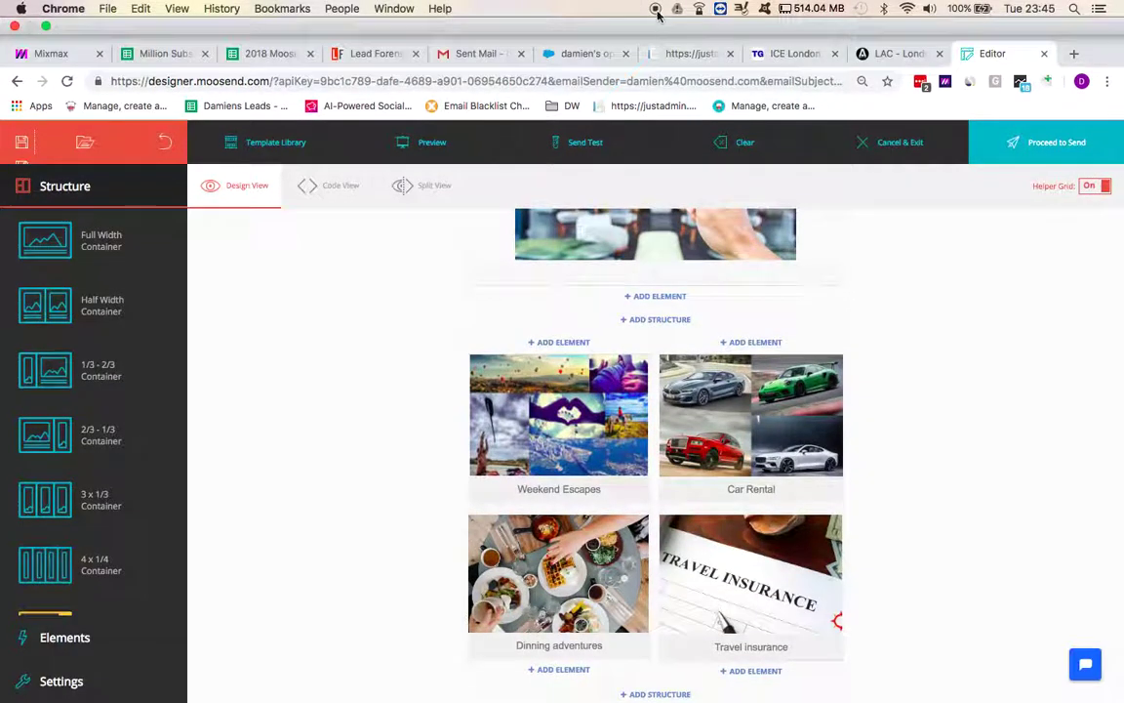